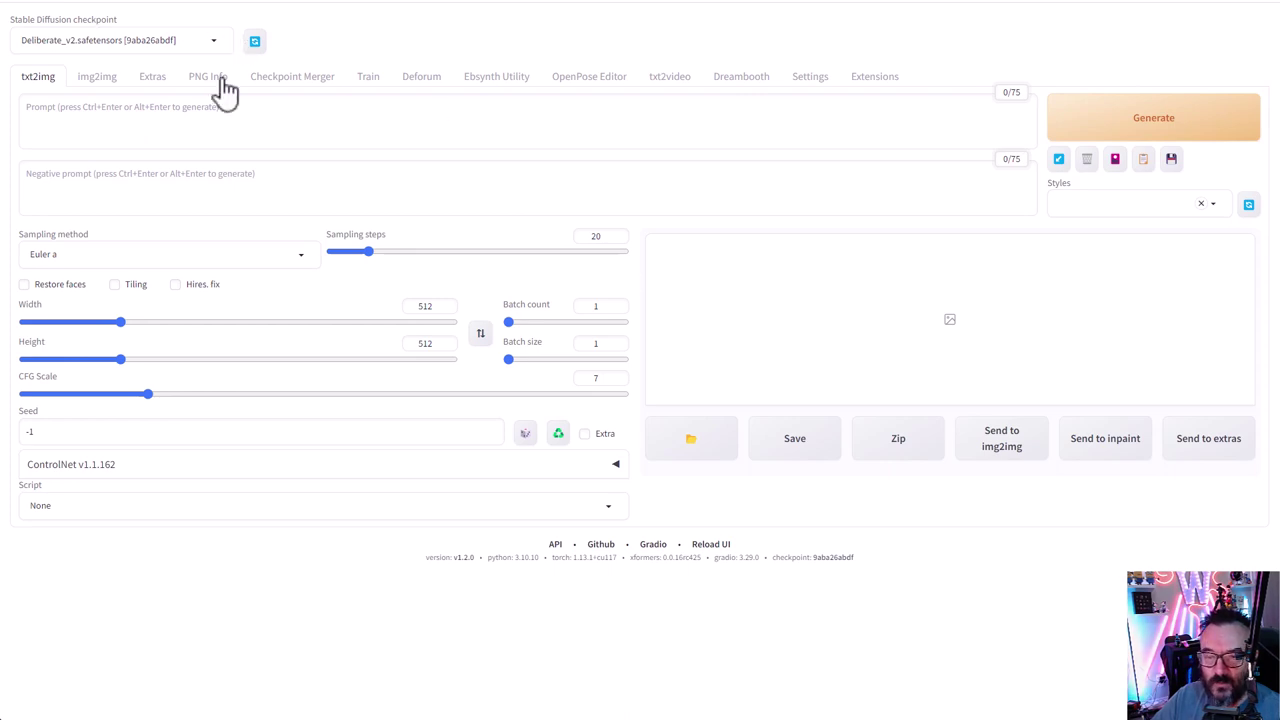
- Load the portrait of the two women with the stormtrooper helmet into img2img and copy it to inpaint
left_click(98, 80)
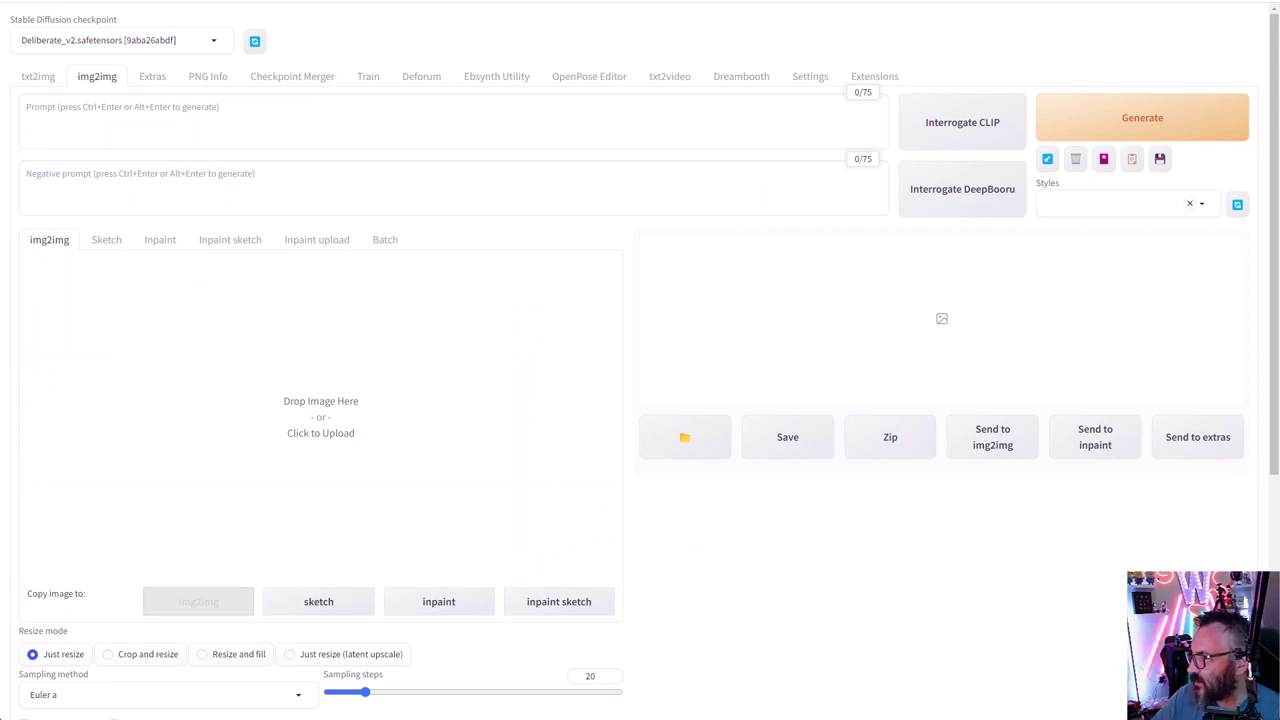
left_click_drag(1275, 450, 409, 418)
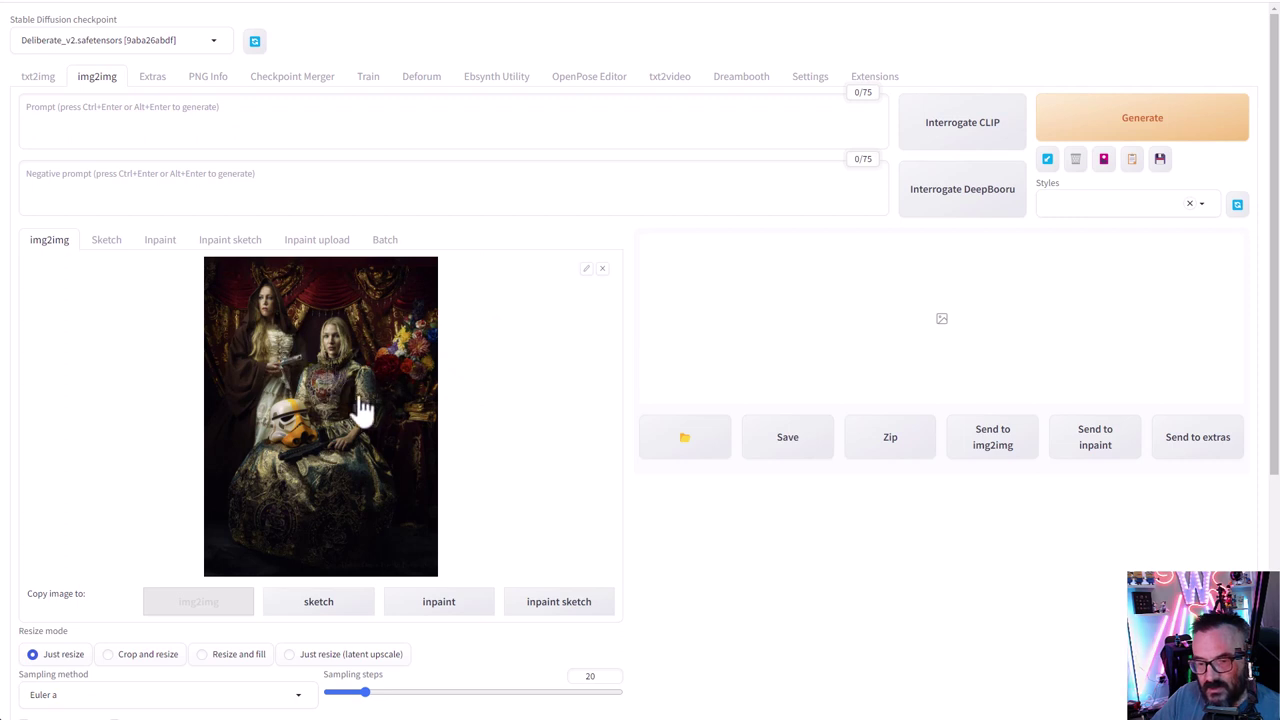
left_click(452, 610)
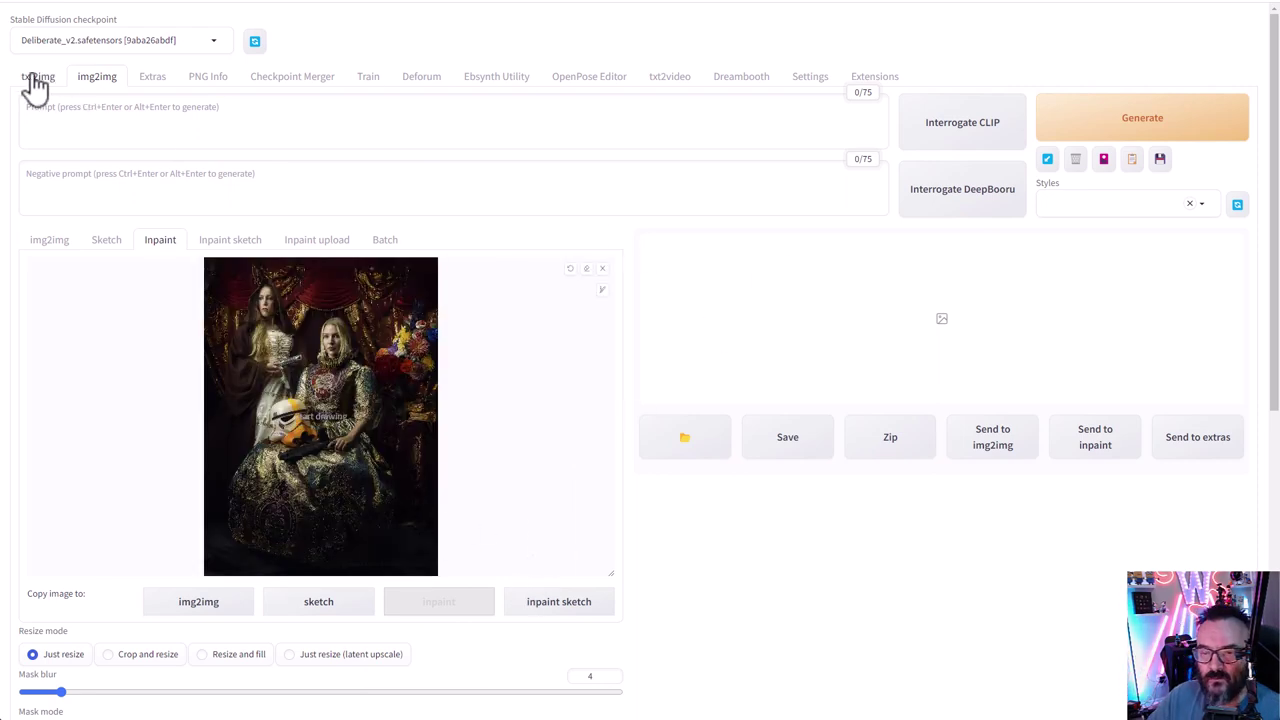
- Enter "baby ewok" as the txt2img prompt
left_click(212, 114)
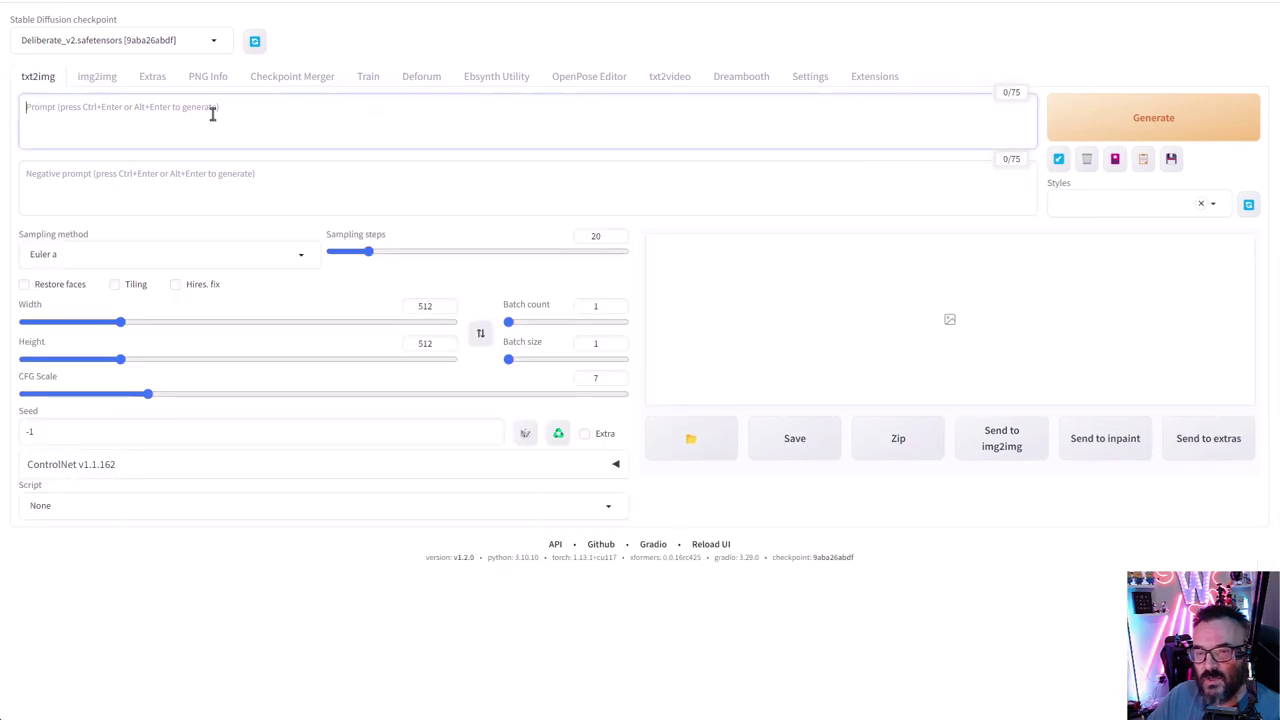
type("ewoks")
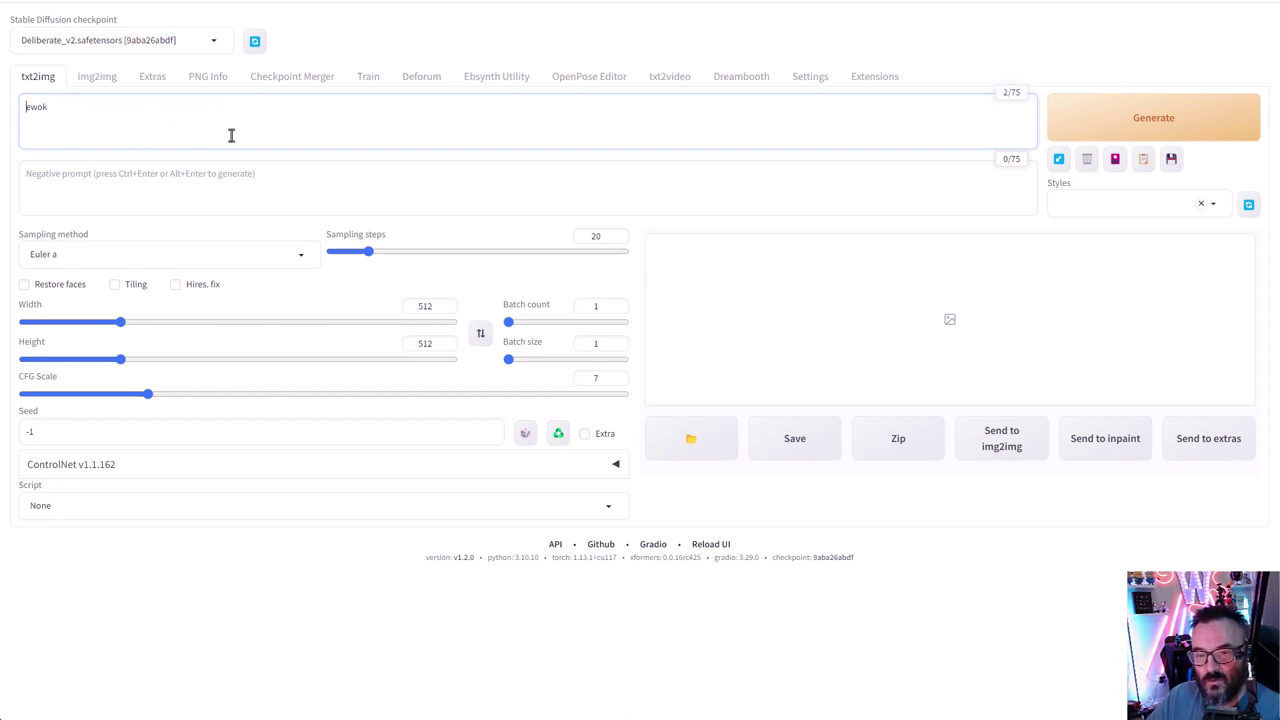
left_click(41, 107)
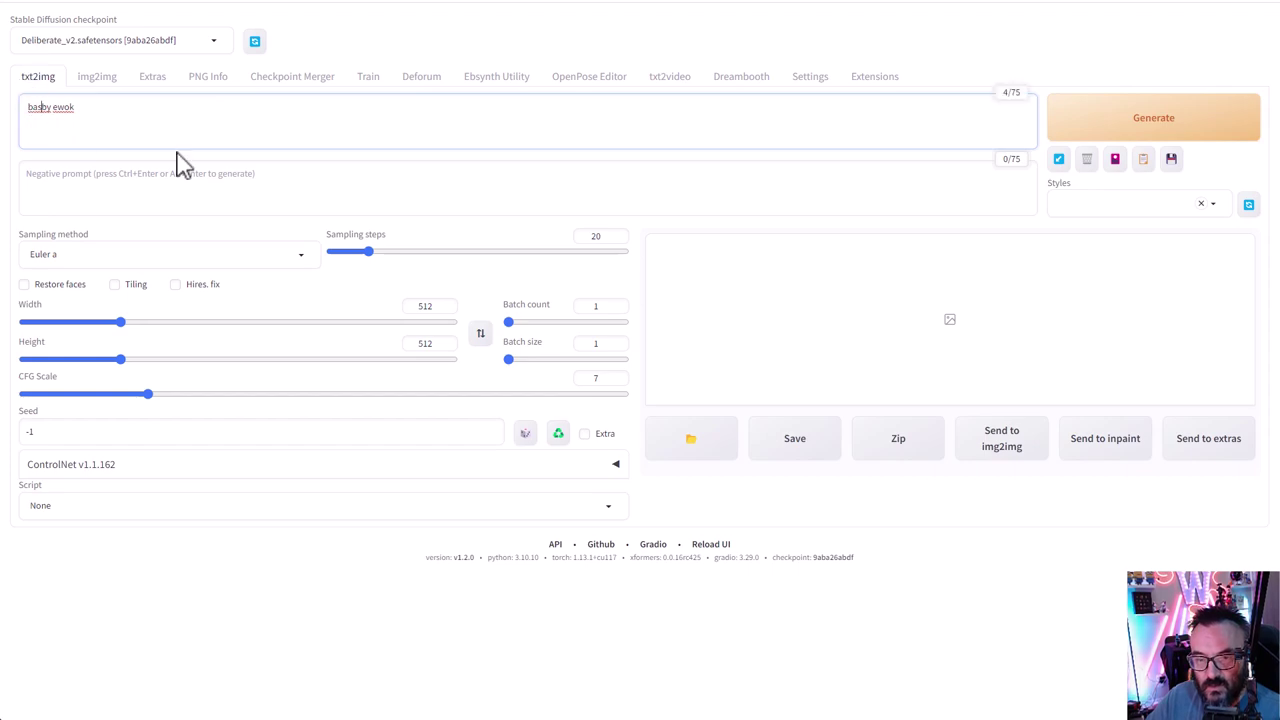
- Set the inpaint output height to 688 in img2img to suit the portrait's proportions
left_click(96, 77)
scroll(205, 500, "down", 4)
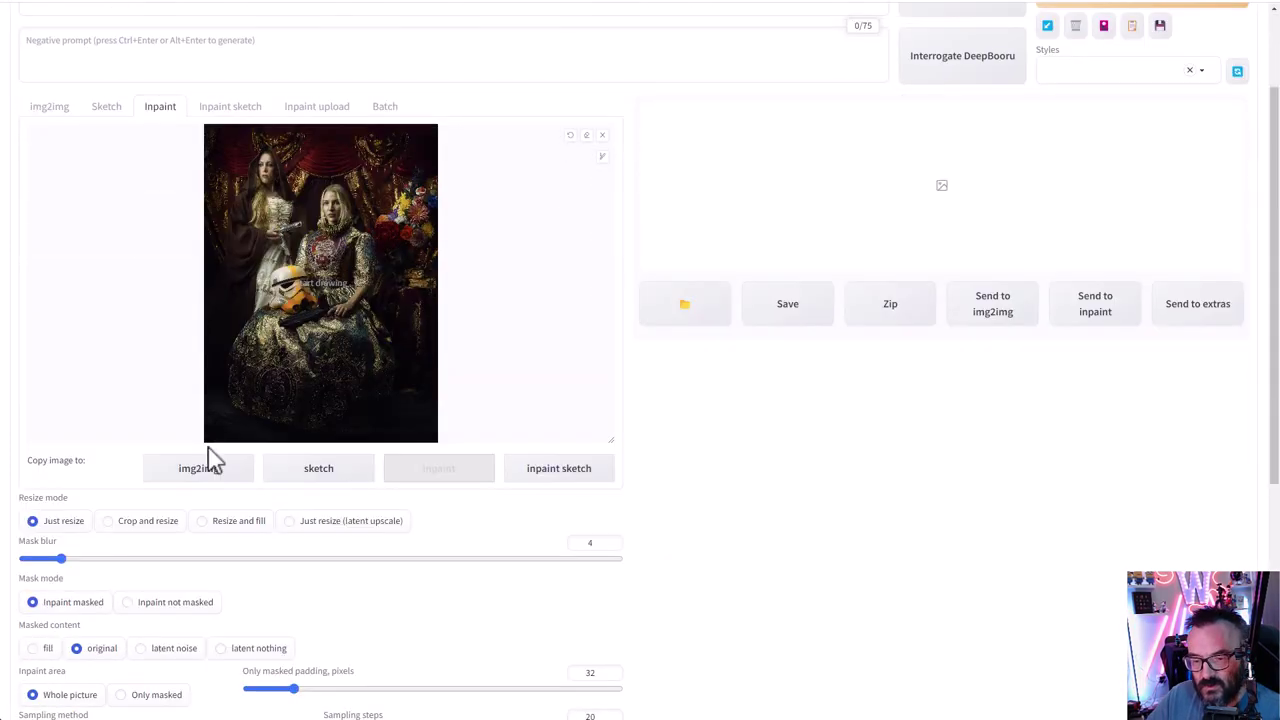
left_click_drag(124, 604, 160, 604)
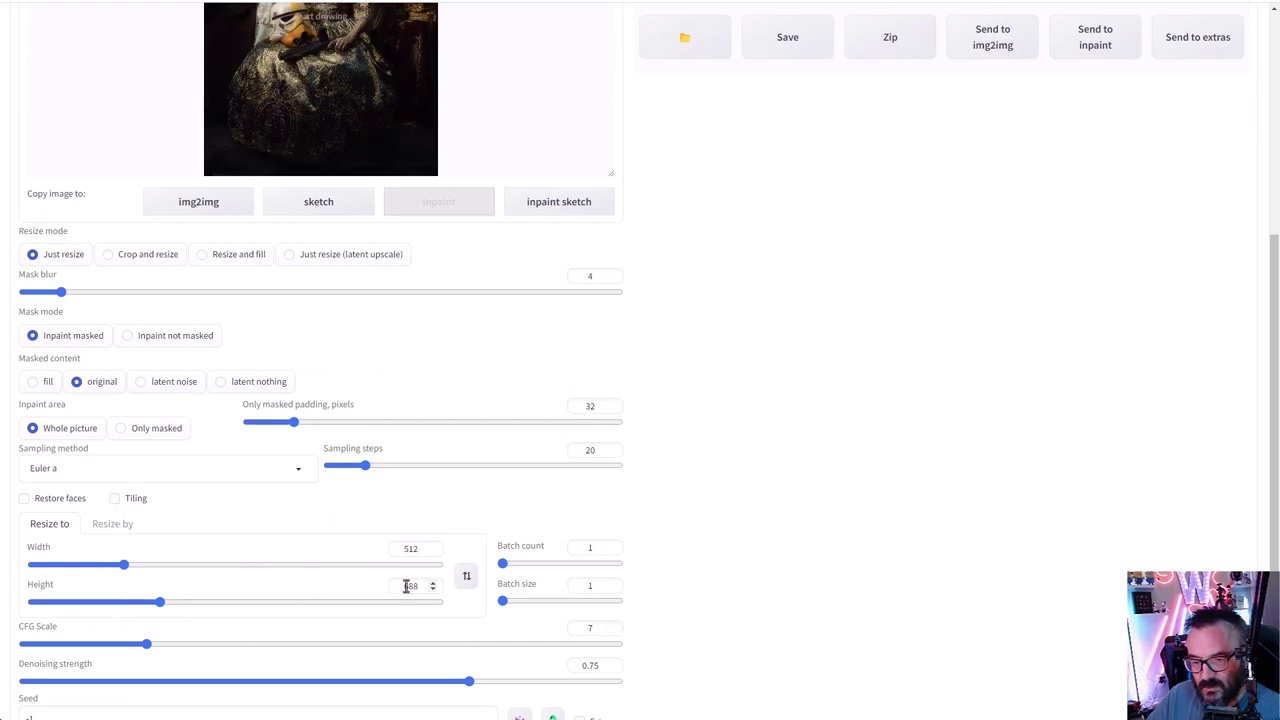
scroll(243, 294, "up", 5)
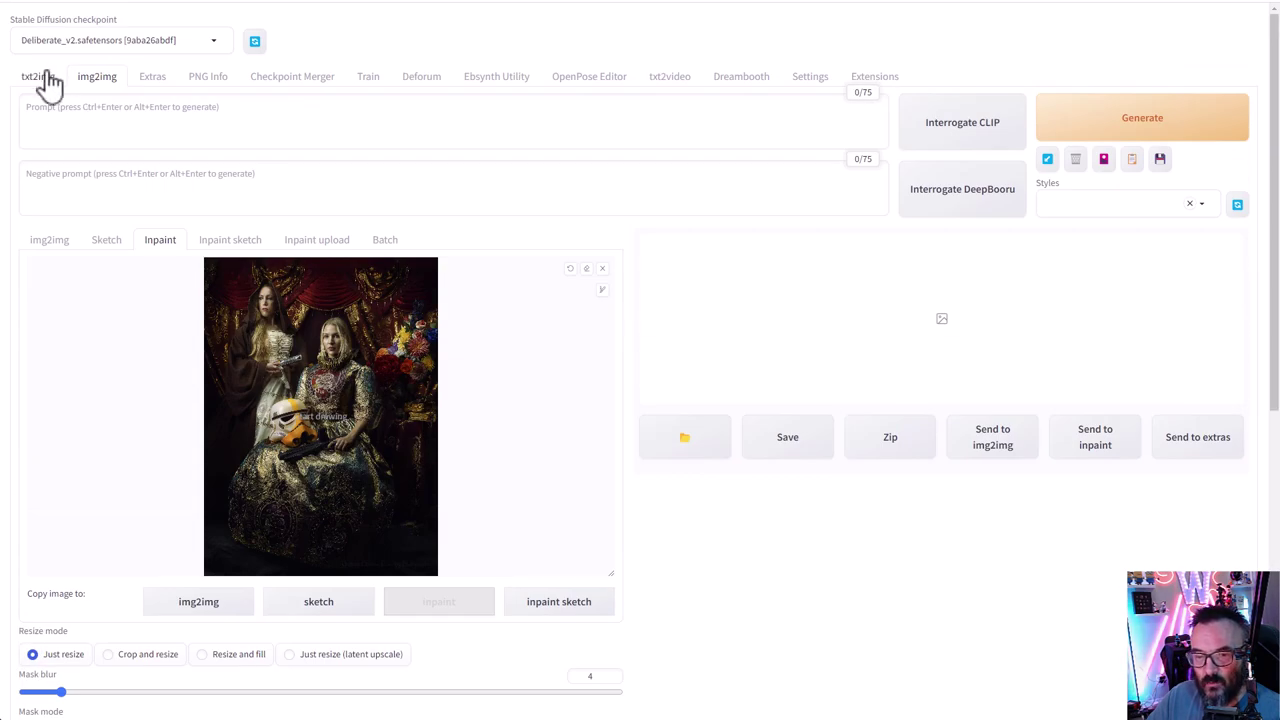
- Generate the baby ewok in txt2img with height 688, 30 sampling steps and a CFG scale of 6.5
left_click(44, 80)
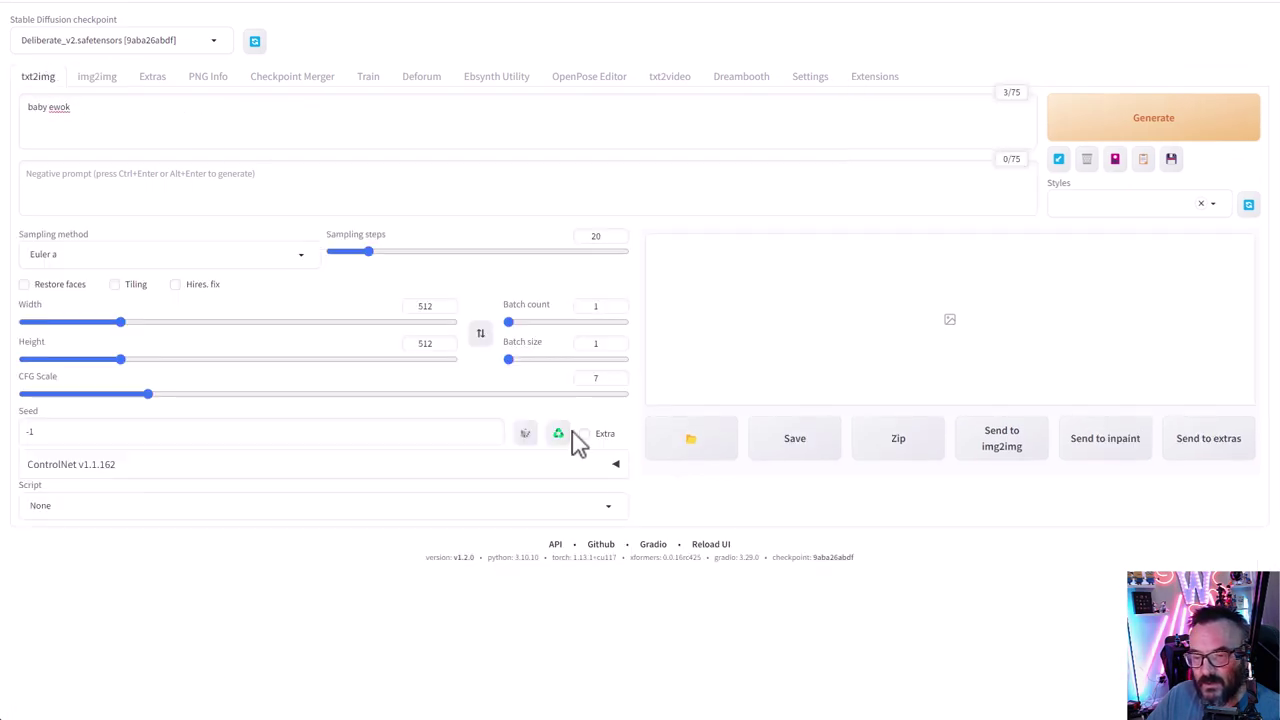
double_click(433, 345)
type("688")
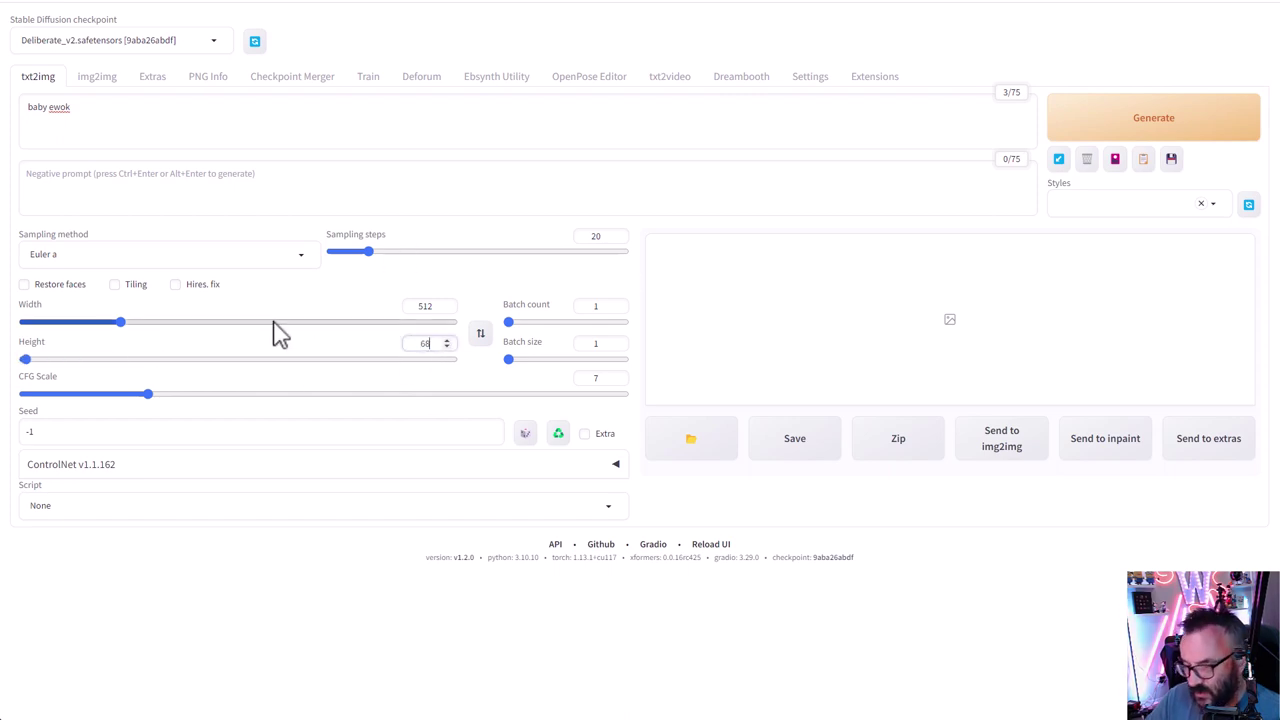
double_click(596, 236)
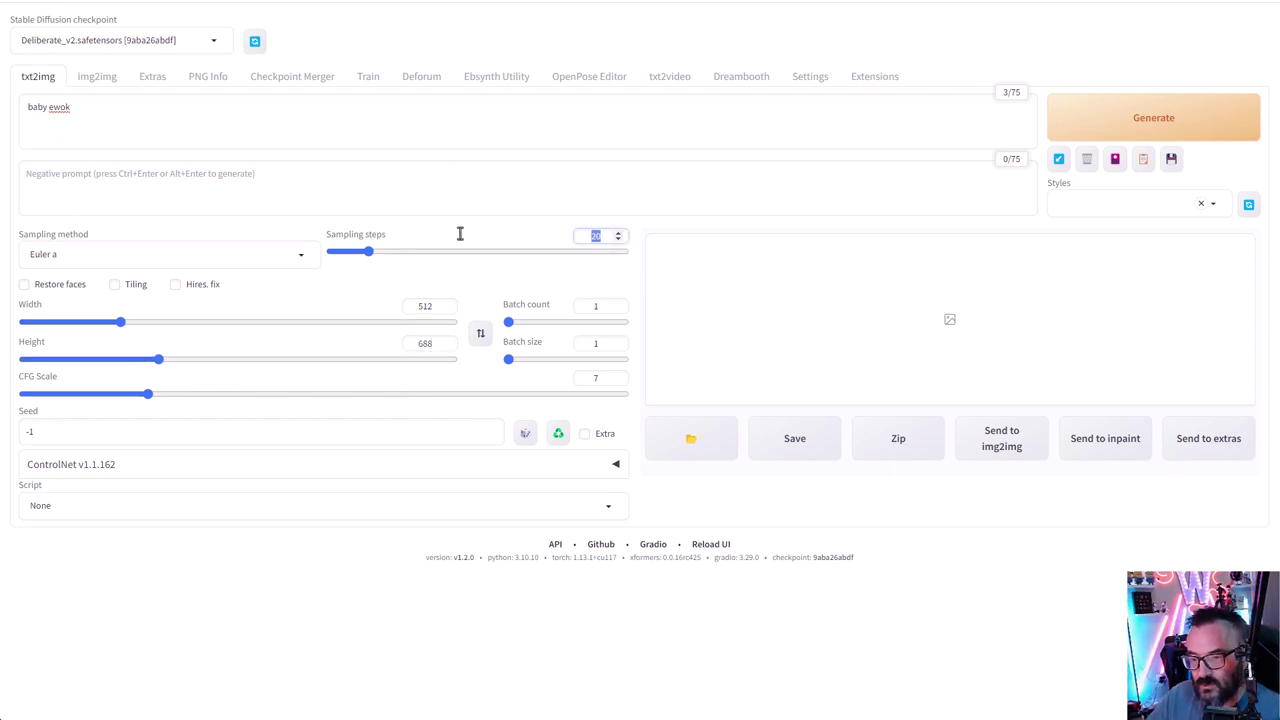
type("30")
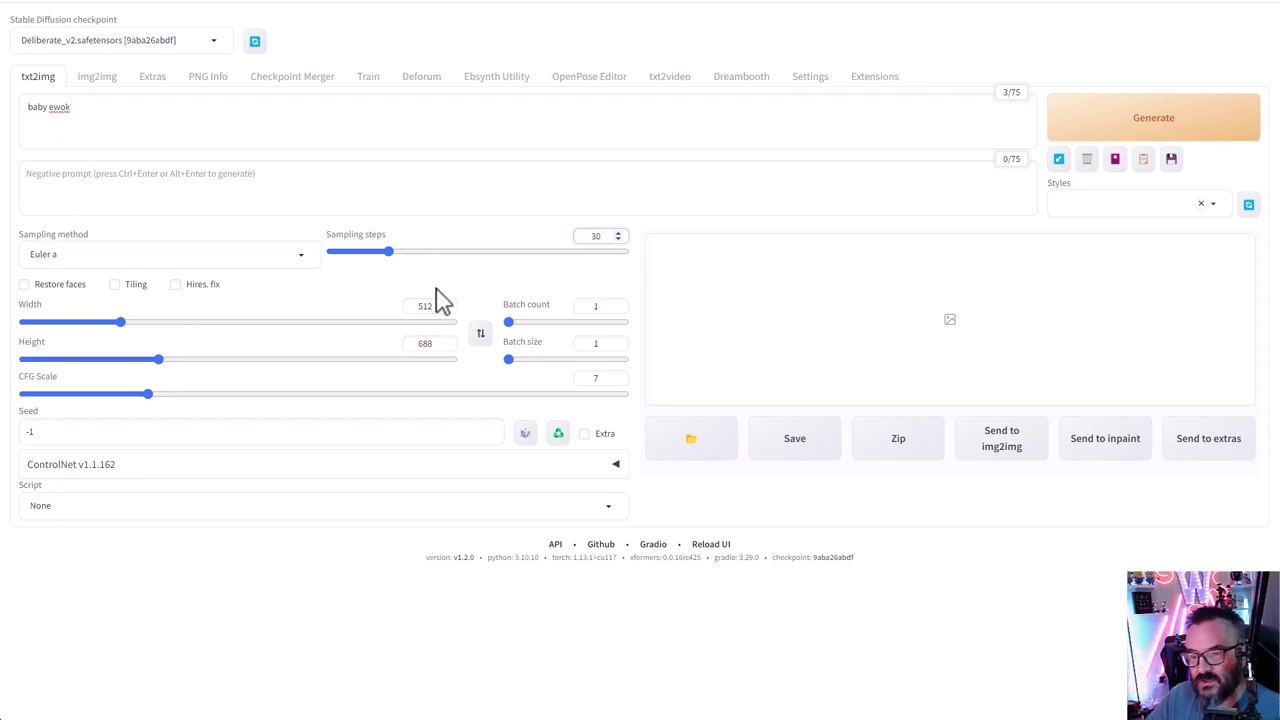
double_click(584, 381)
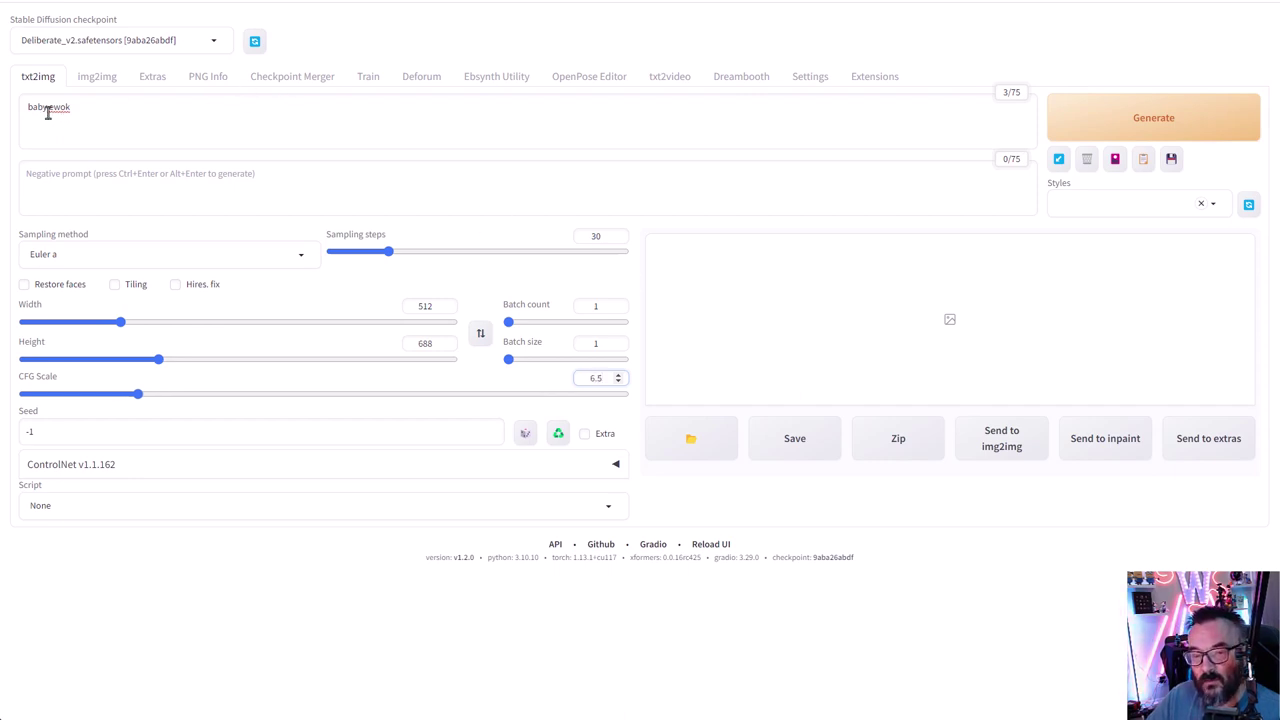
left_click(1177, 124)
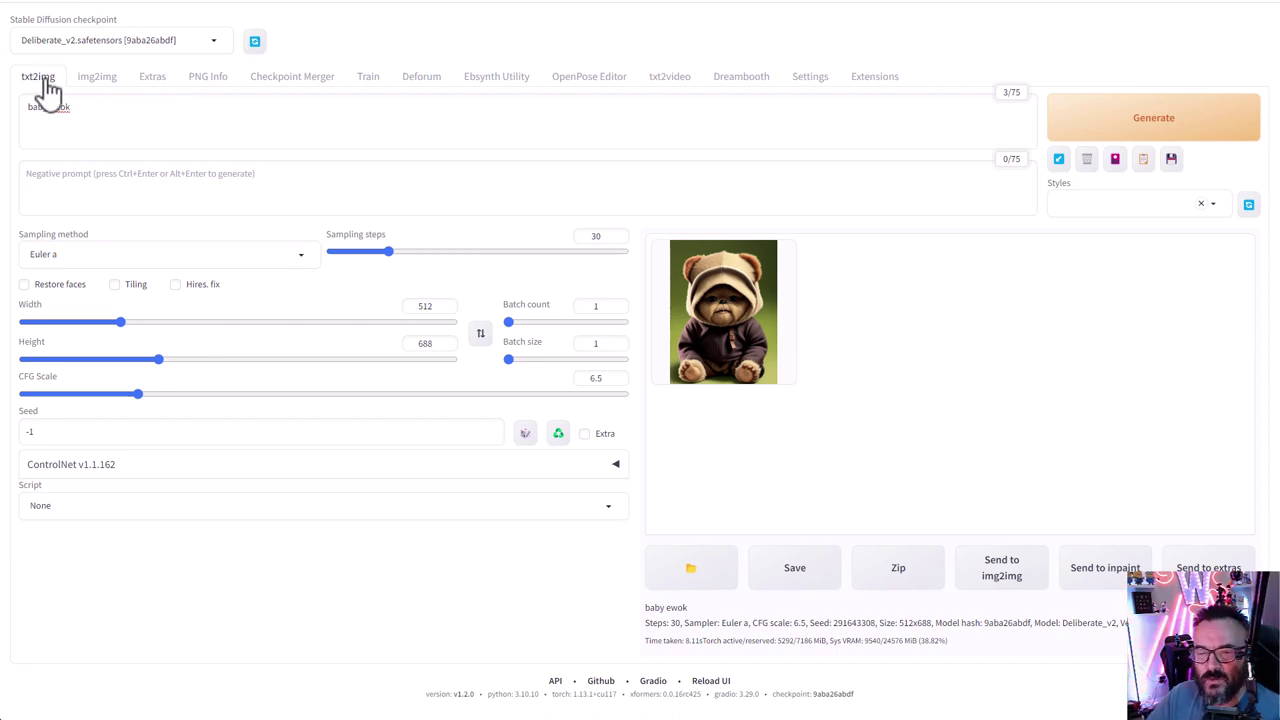
- Refine the txt2img prompt to "photorealistic, furry baby ewok" and generate a new image
left_click(32, 107)
type("p")
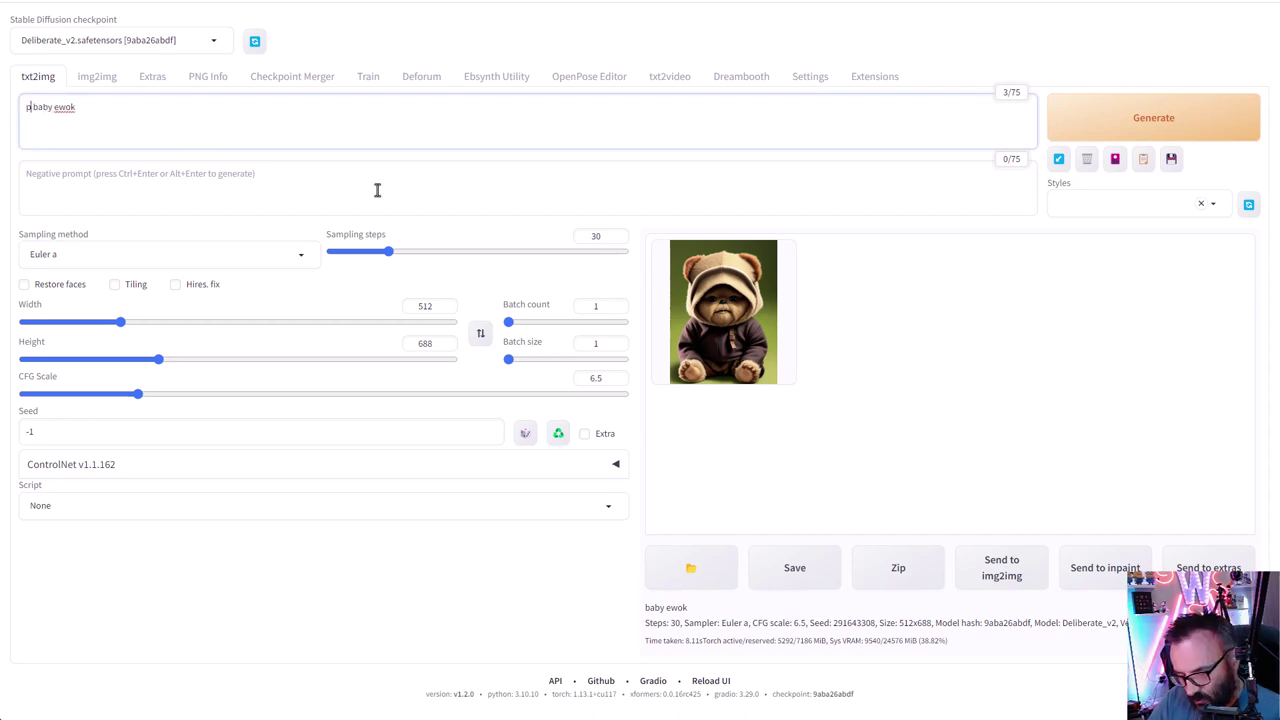
type("hotore")
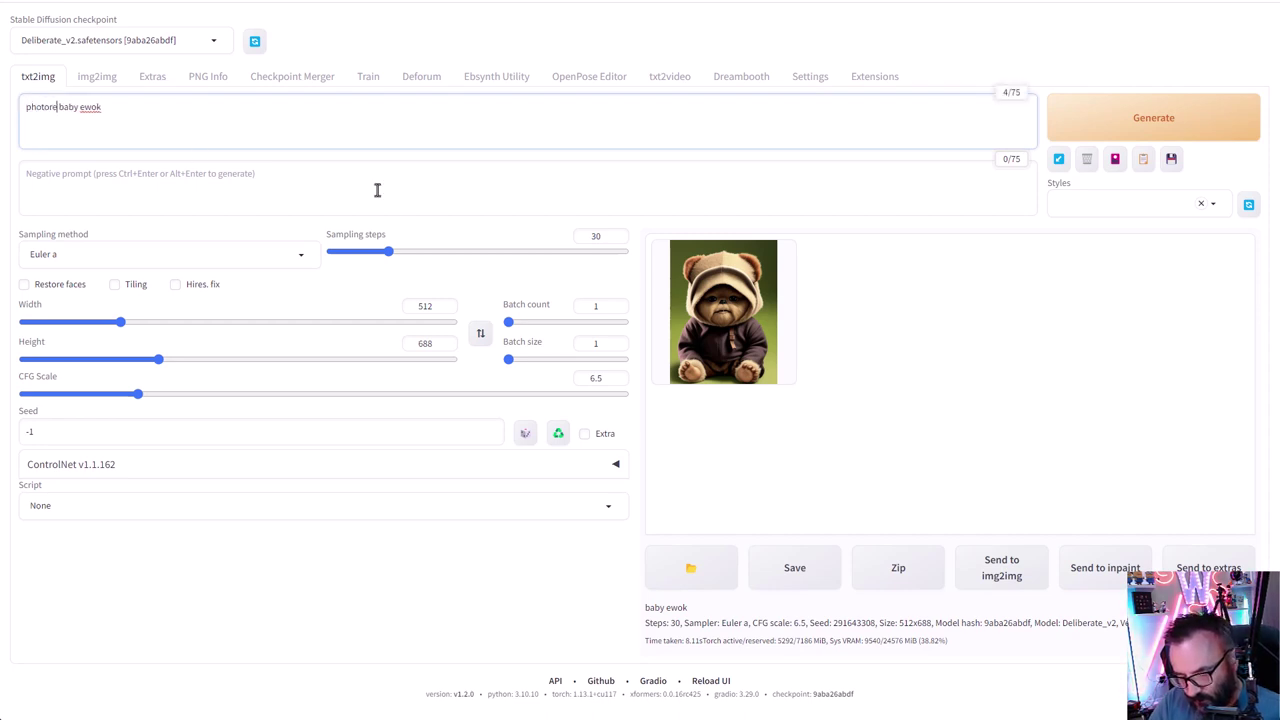
type("alistic")
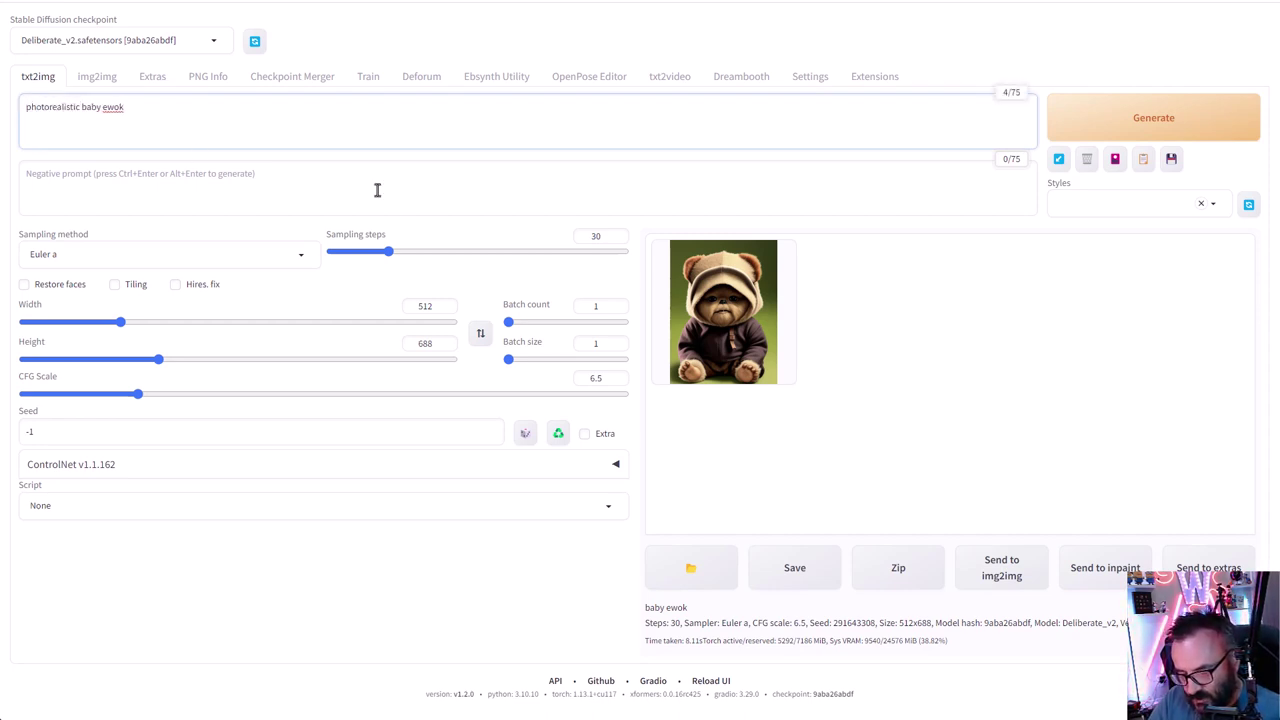
type(",")
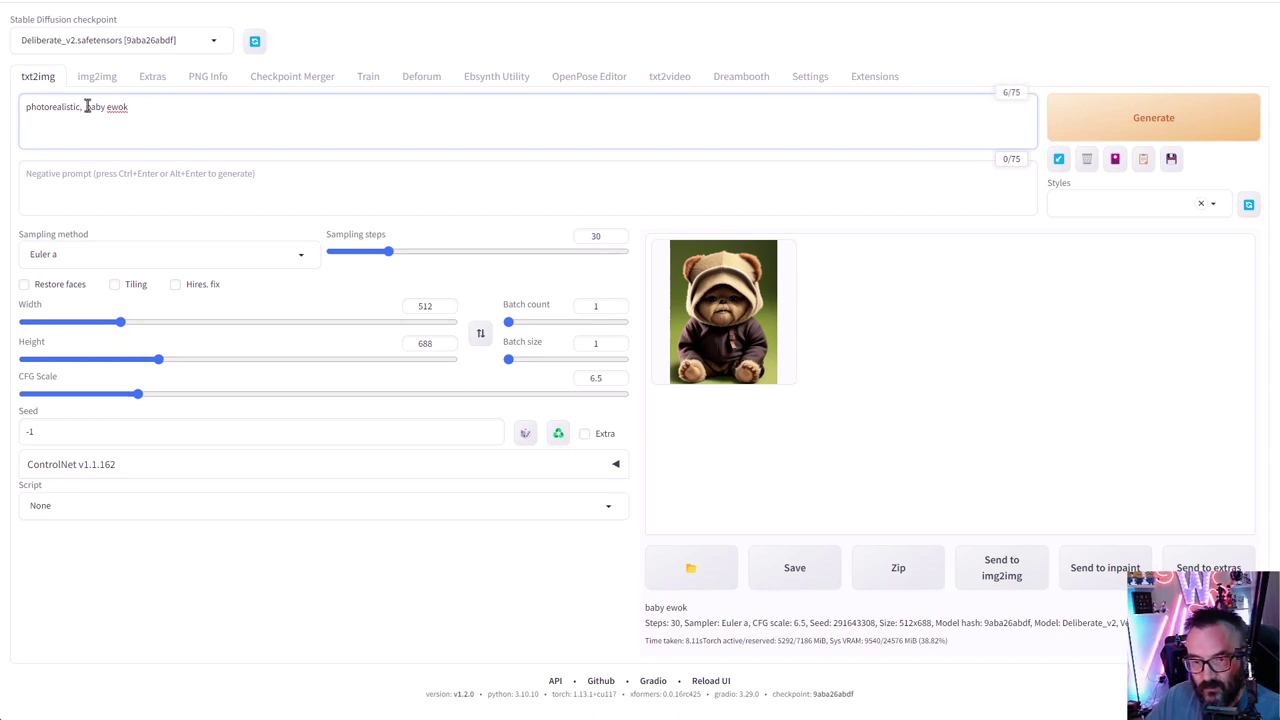
type(" furry")
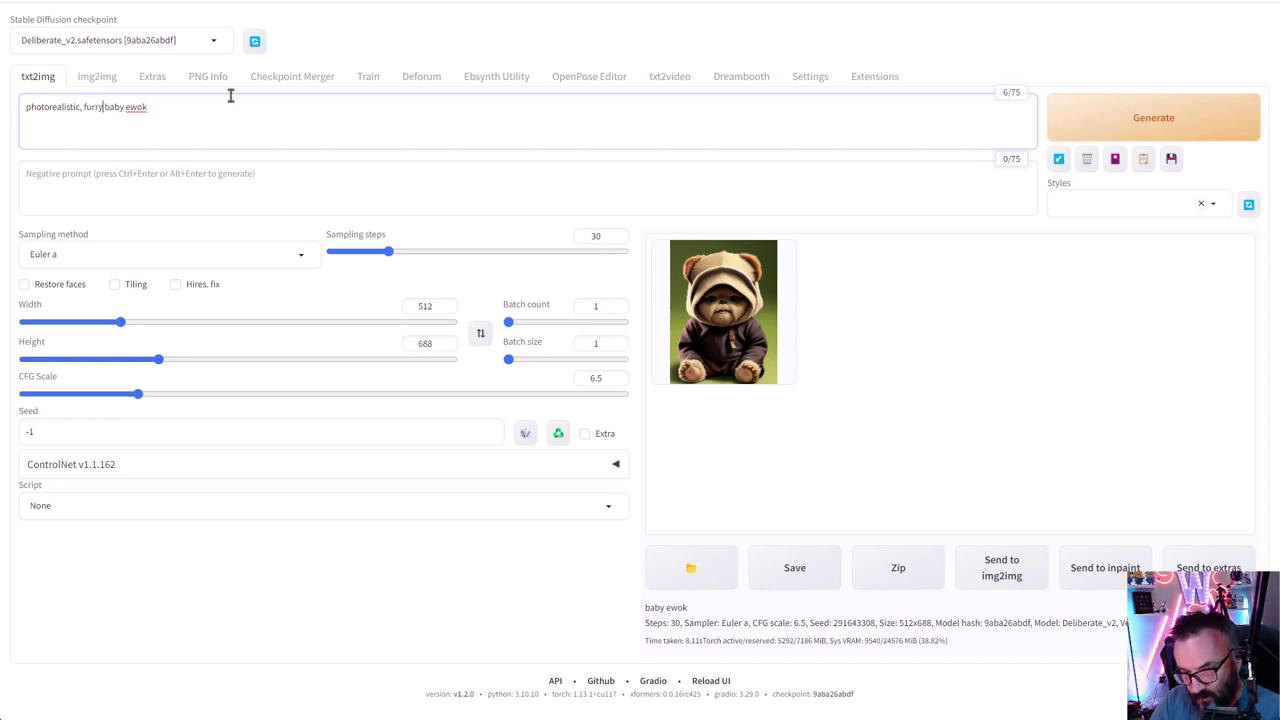
left_click(1100, 120)
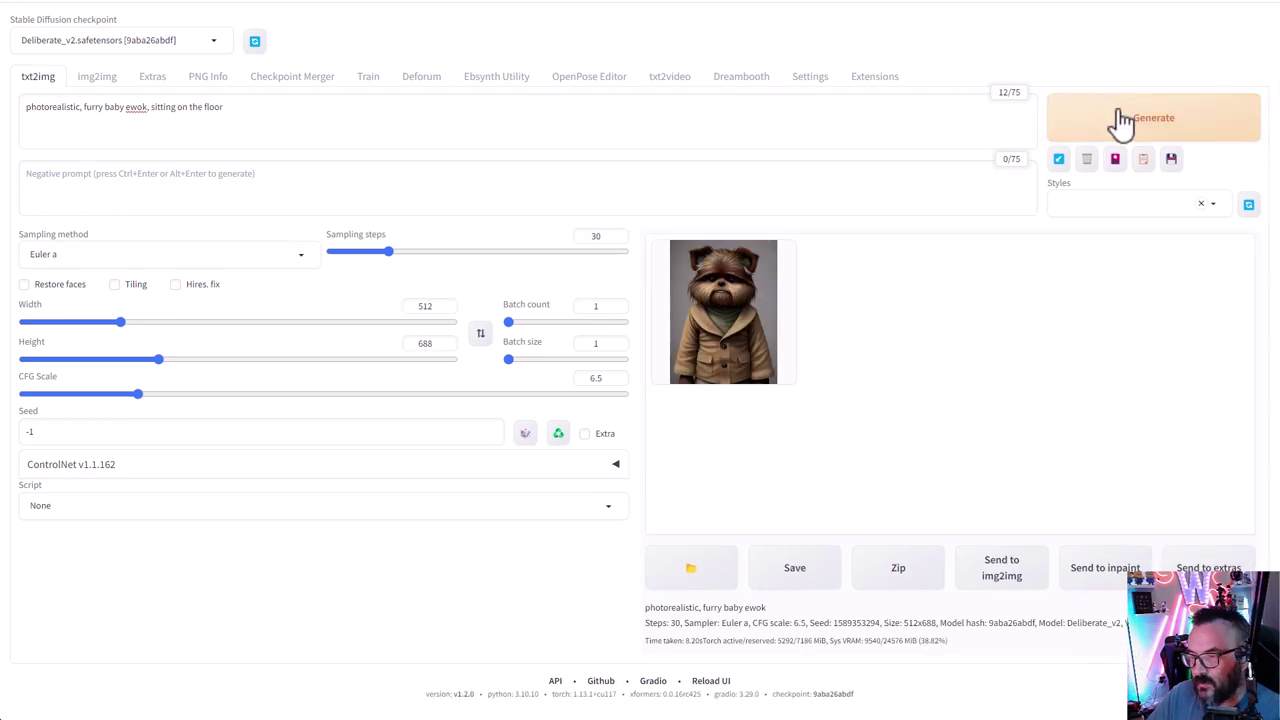
- Generate an image with ", sitting on the floor" added to the prompt, and return the seed to random (-1)
left_click(1120, 126)
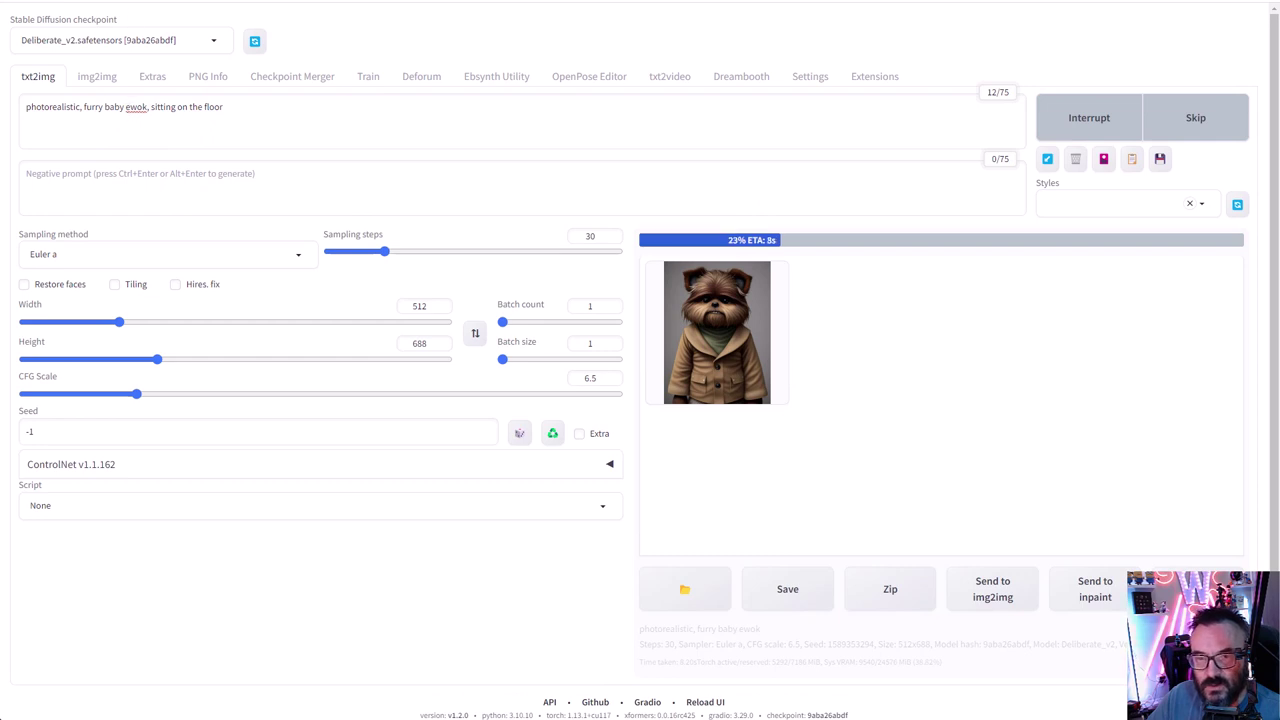
left_click(558, 437)
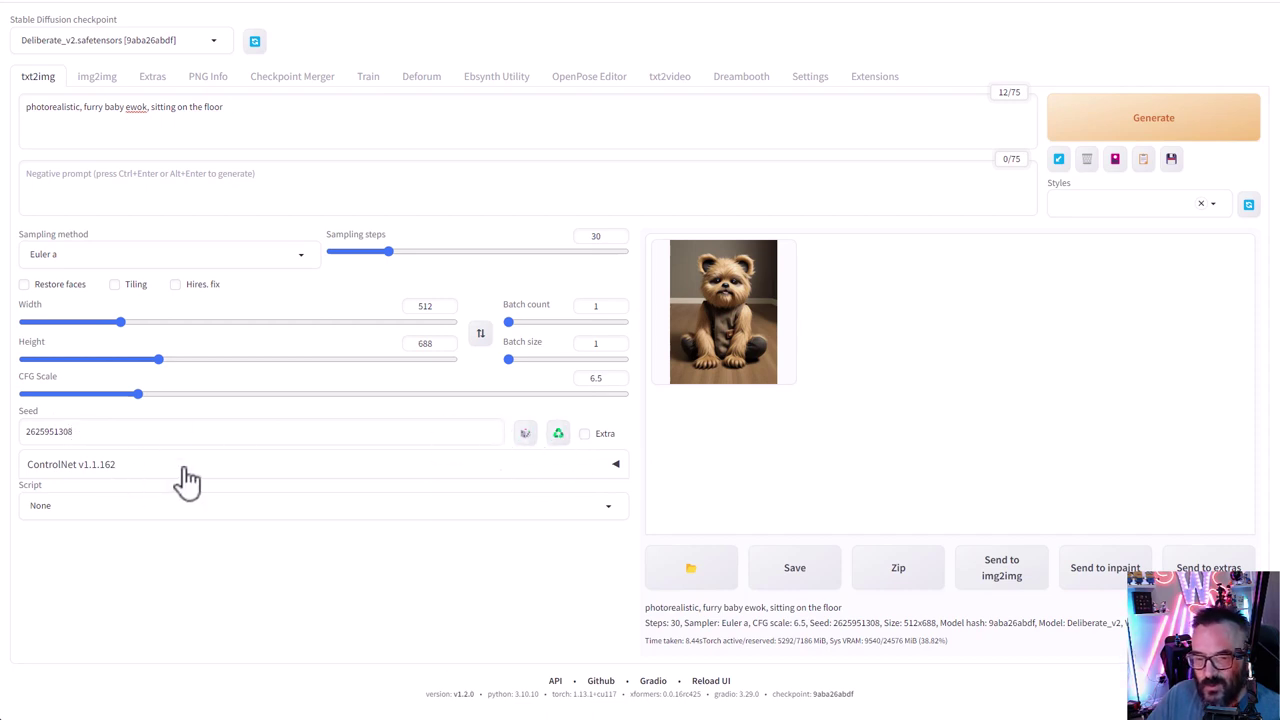
left_click(526, 434)
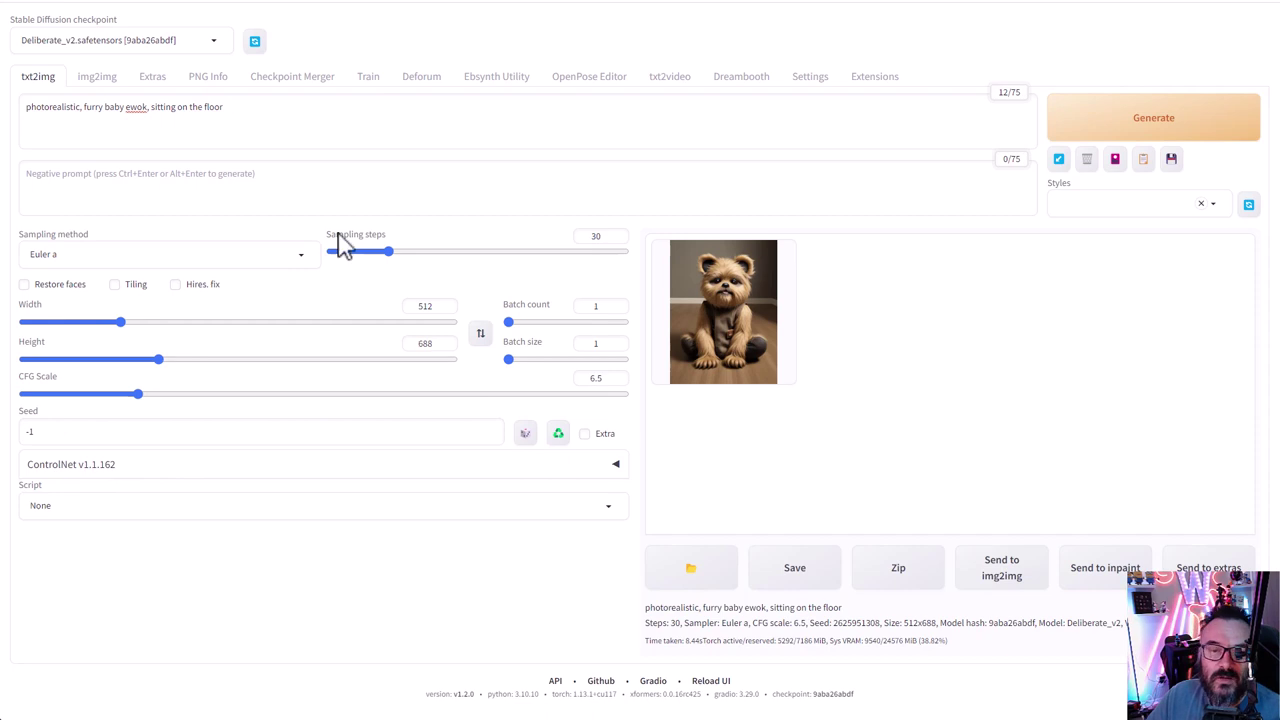
left_click(97, 77)
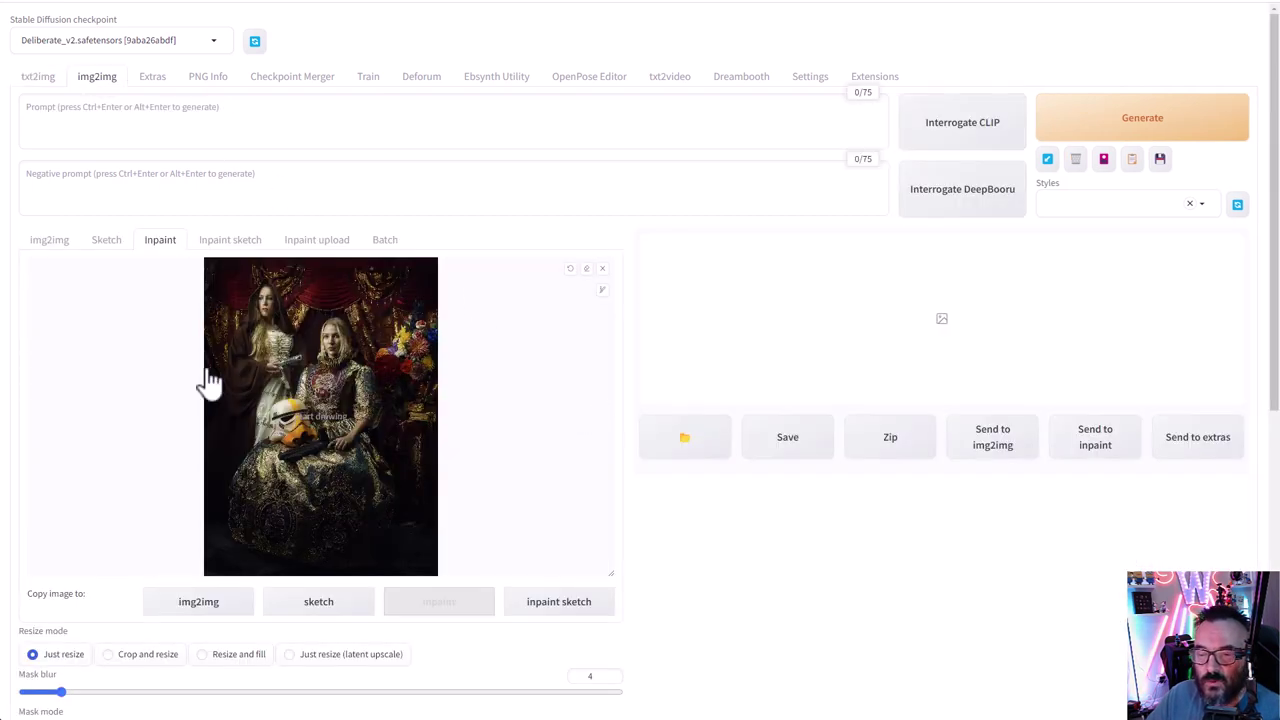
scroll(512, 392, "down", 1)
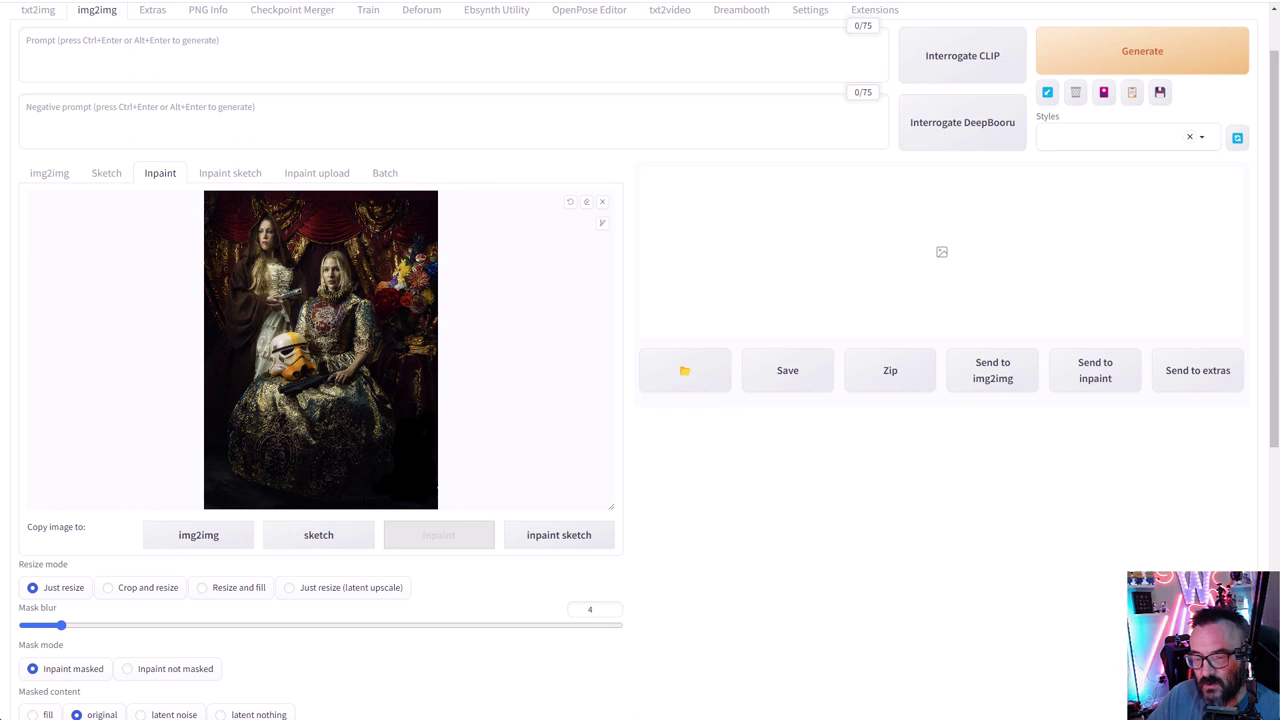
left_click(37, 25)
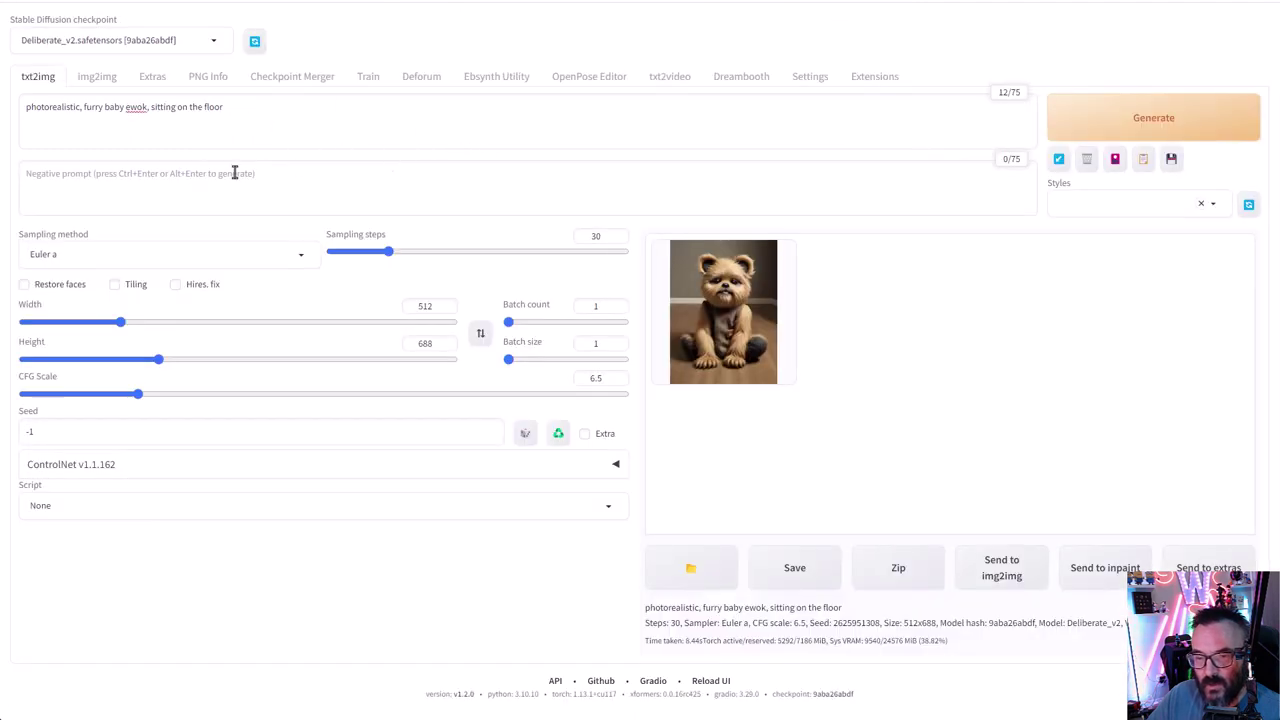
- Copy the full txt2img prompt "photorealistic, furry baby ewok, sitting on the floor" into the img2img prompt
left_click(243, 113)
key("ctrl+a")
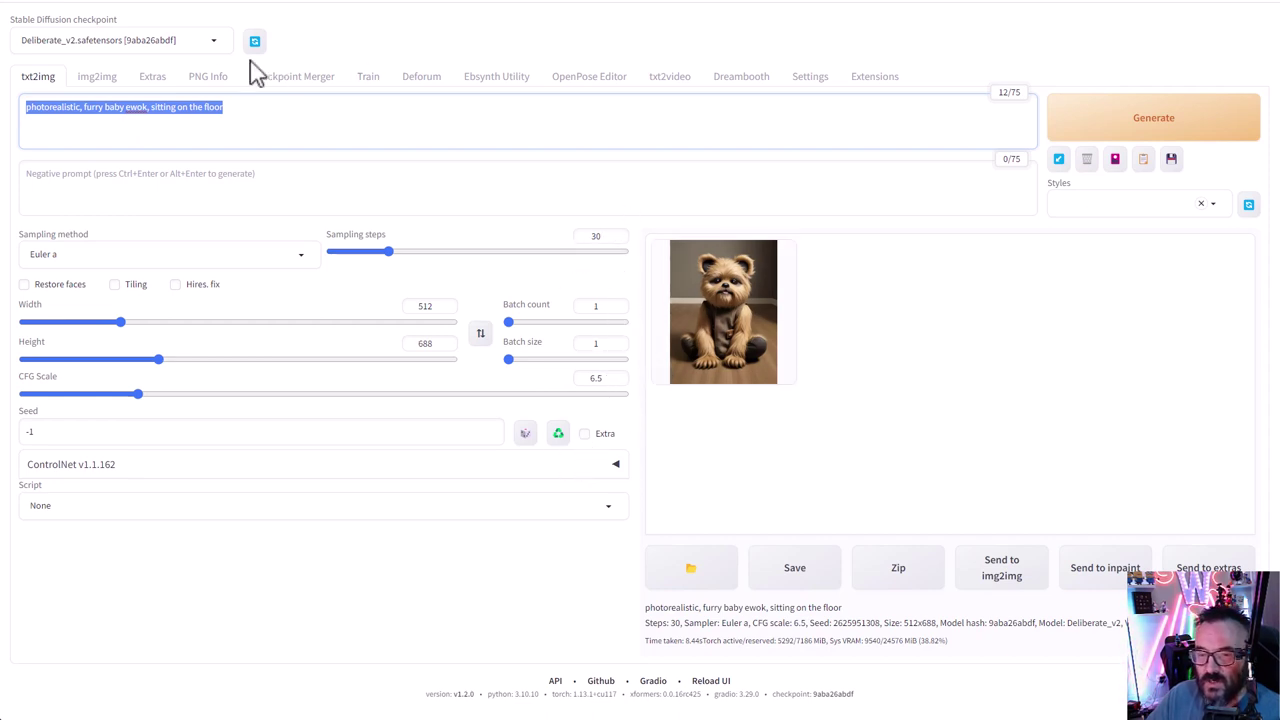
left_click(96, 78)
scroll(558, 374, "down", 3)
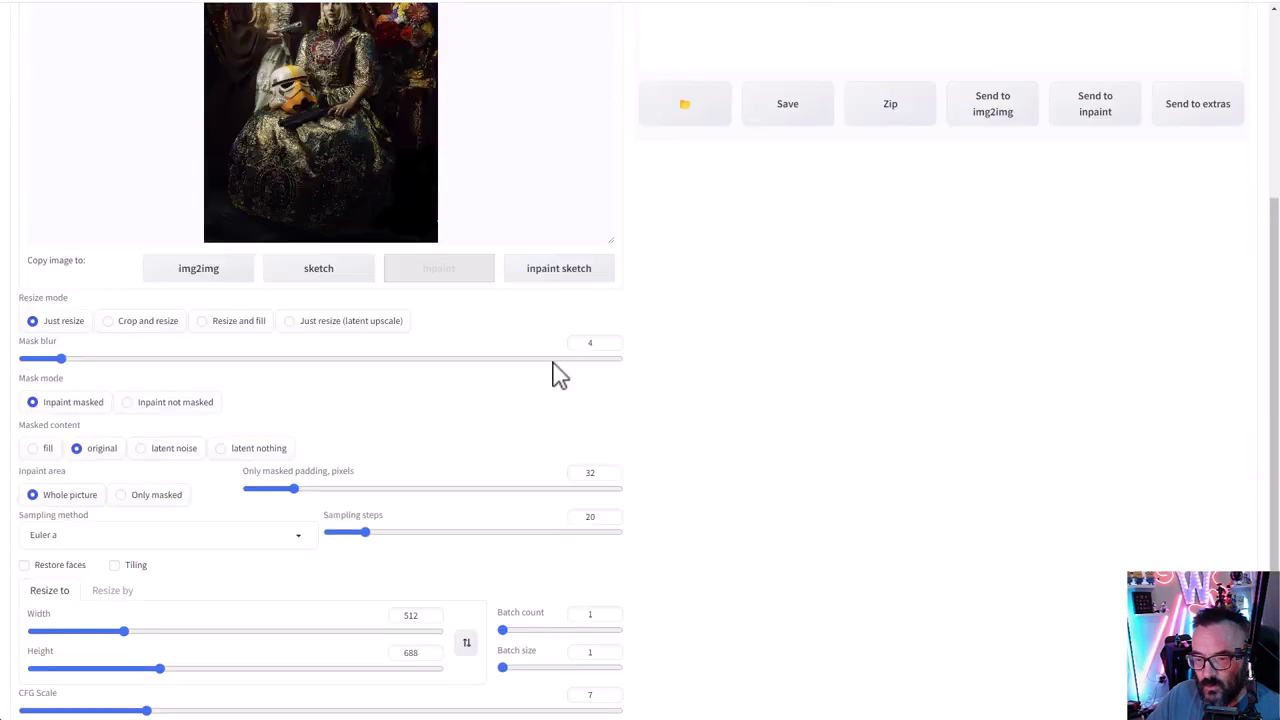
scroll(558, 374, "up", 4)
left_click(202, 121)
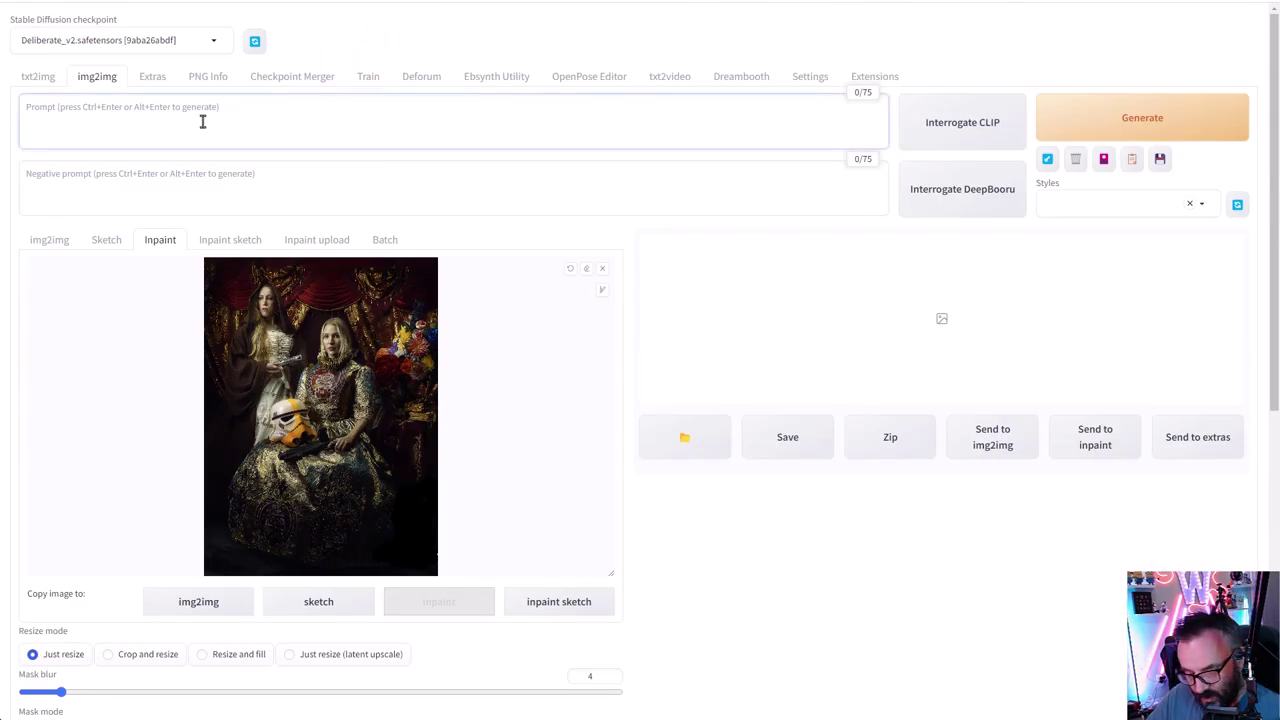
key("ctrl+v")
- Set the inpaint sampling steps to 30 and the CFG scale to 6.5
scroll(486, 449, "down", 5)
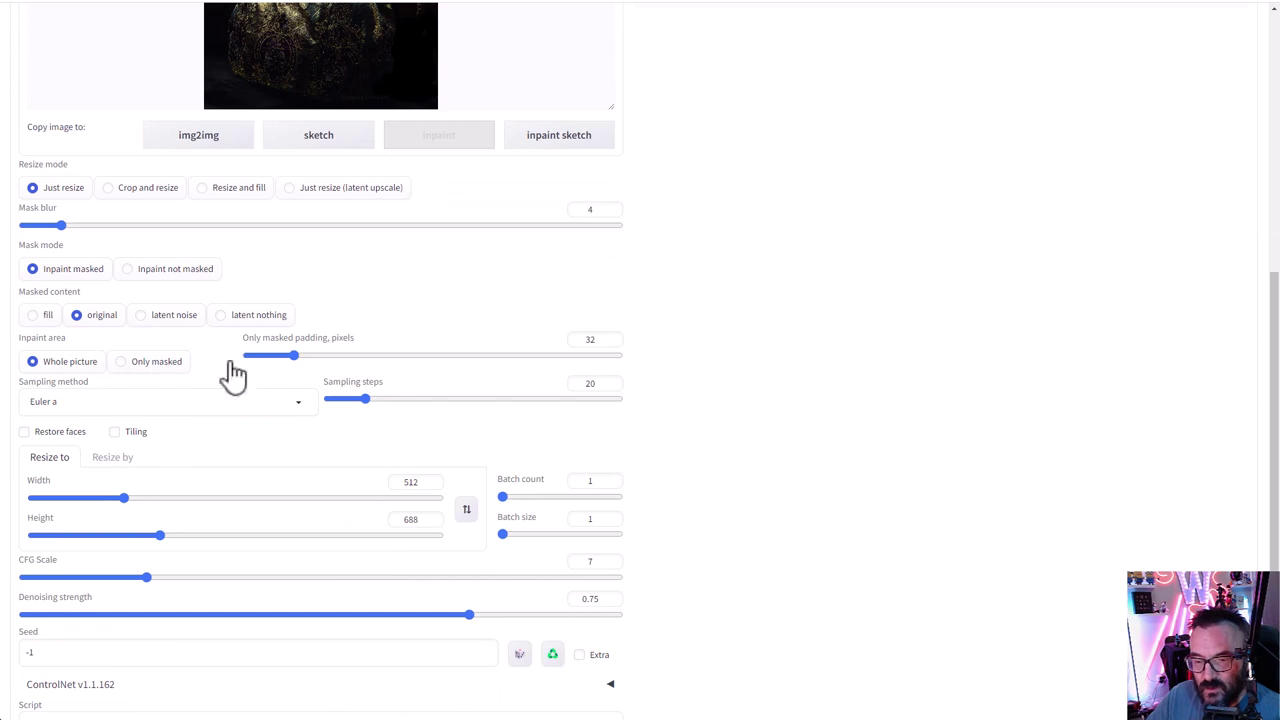
double_click(591, 383)
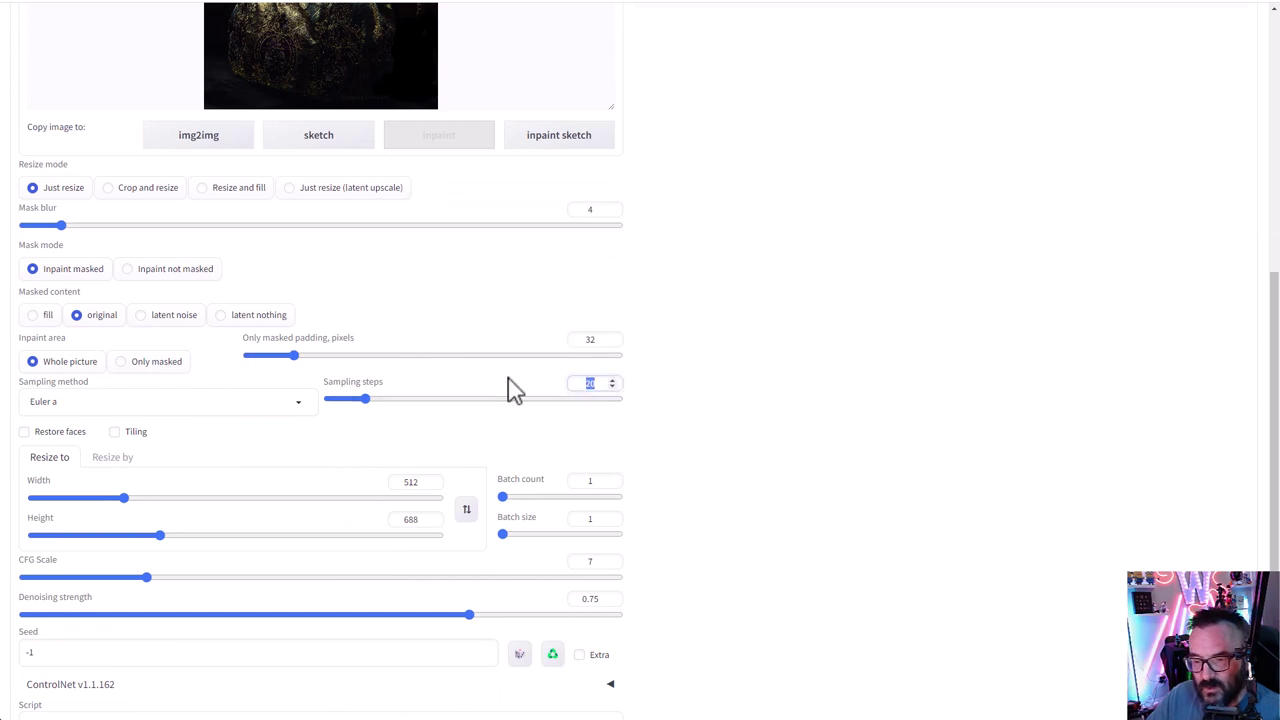
type("30")
scroll(500, 390, "down", 1)
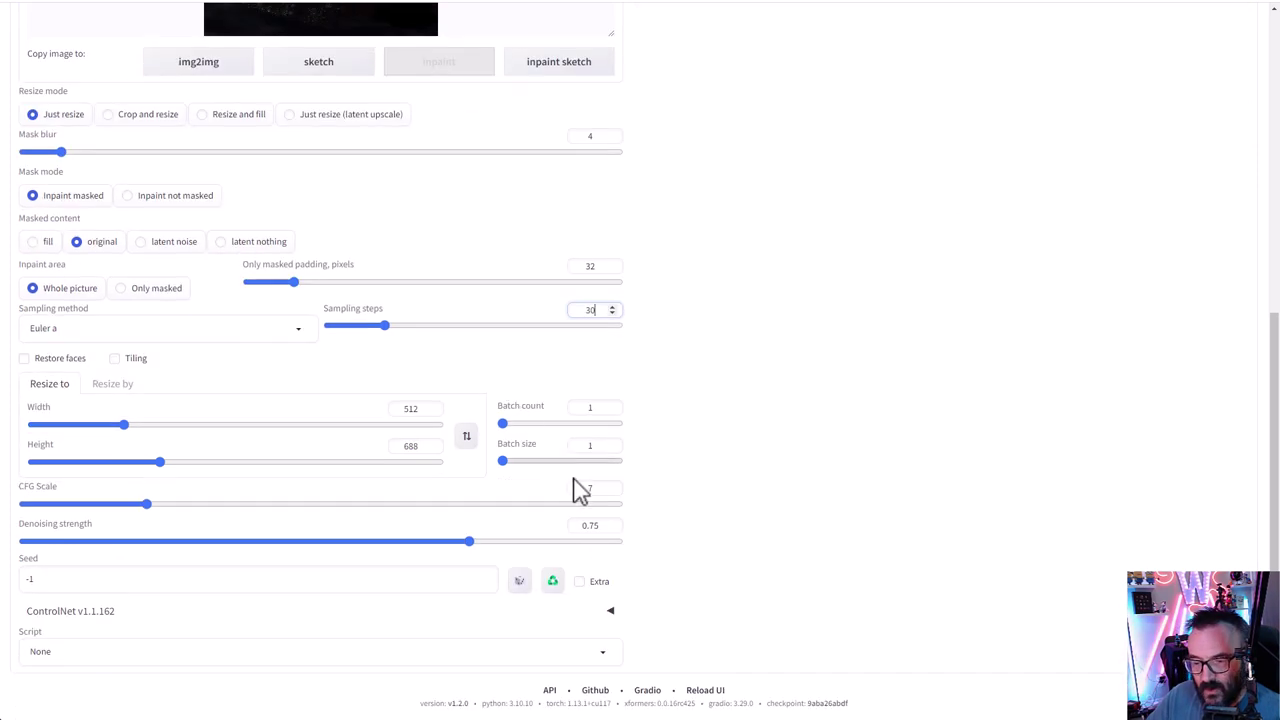
double_click(590, 488)
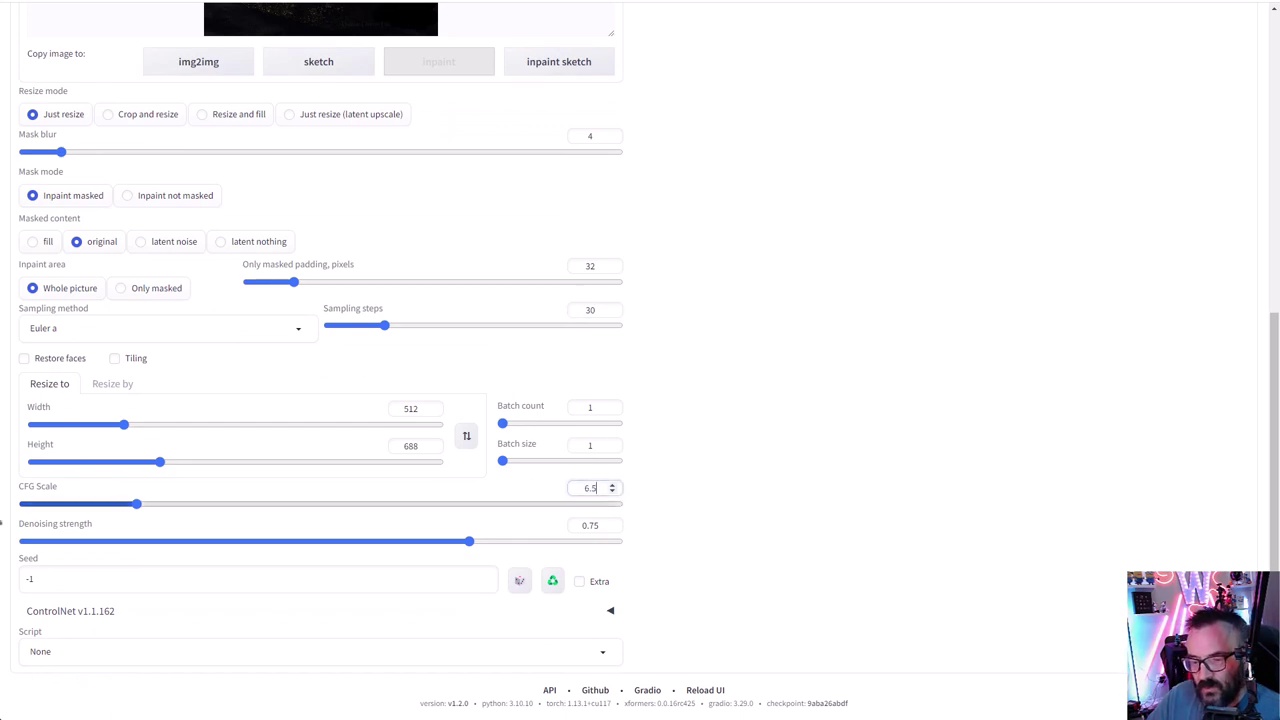
scroll(715, 418, "up", 5)
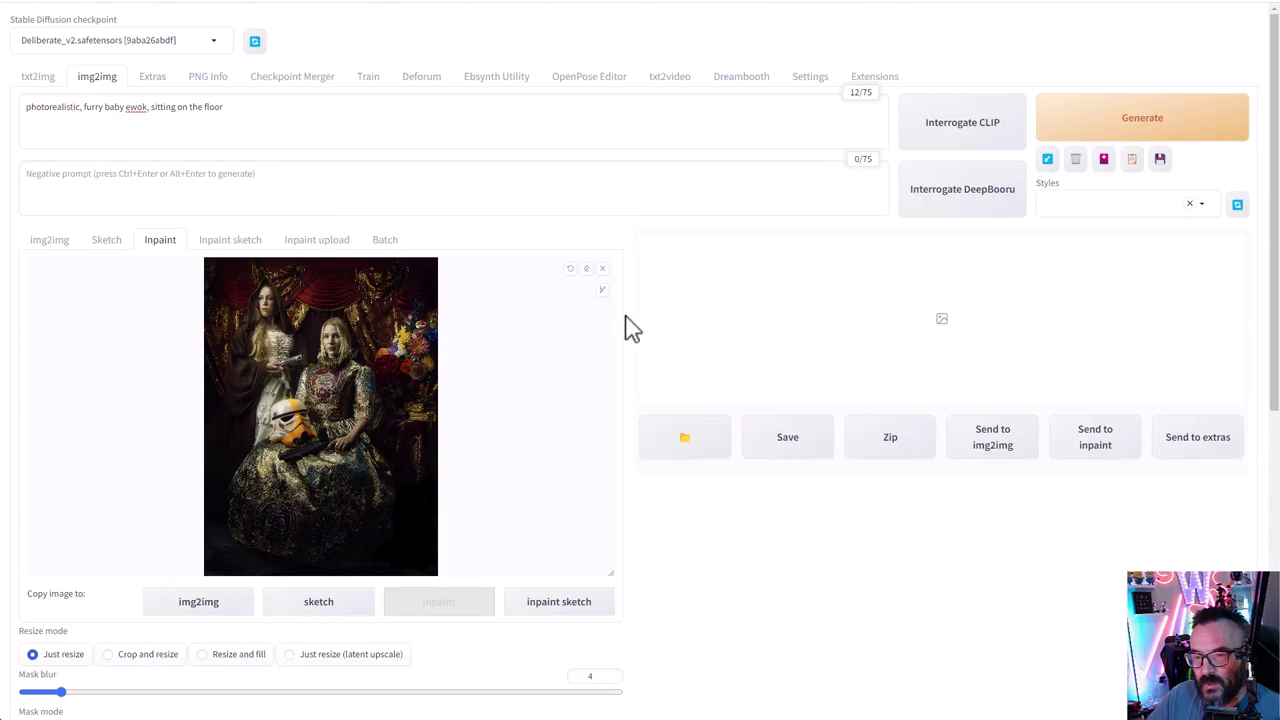
- Generate the inpainted portrait twice using the ewok prompt and a random seed
left_click(1200, 120)
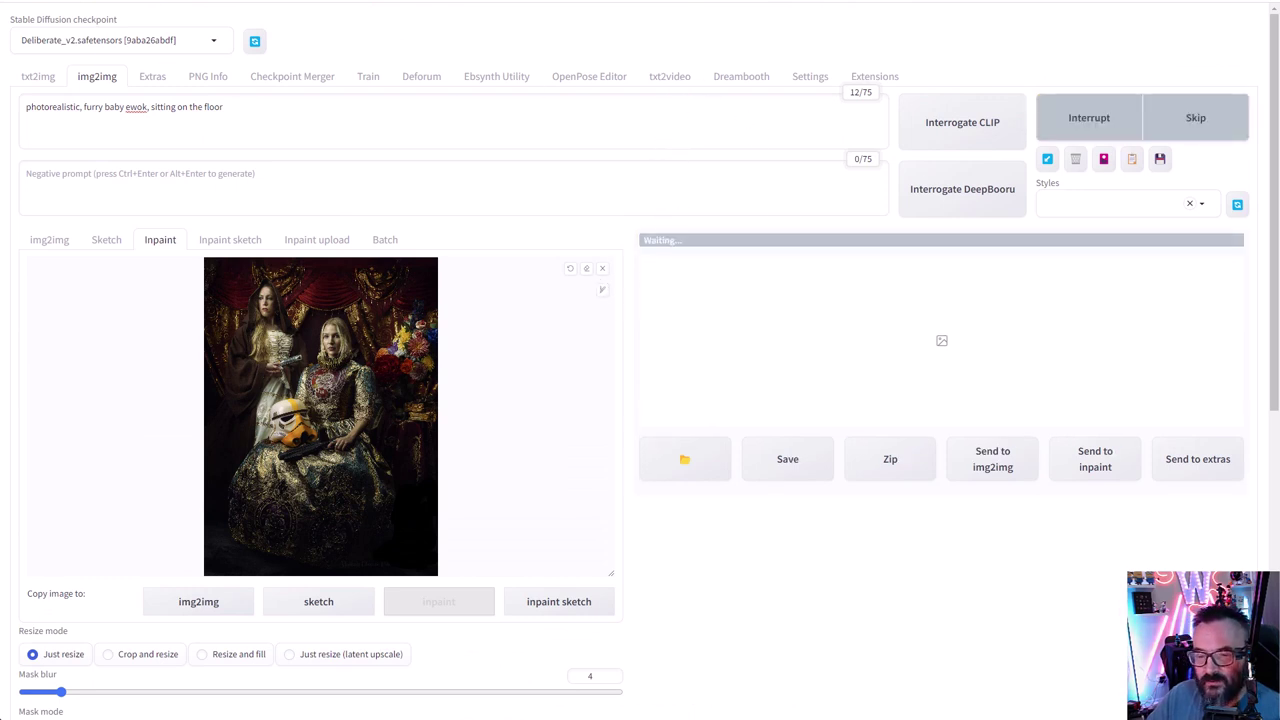
left_click(750, 345)
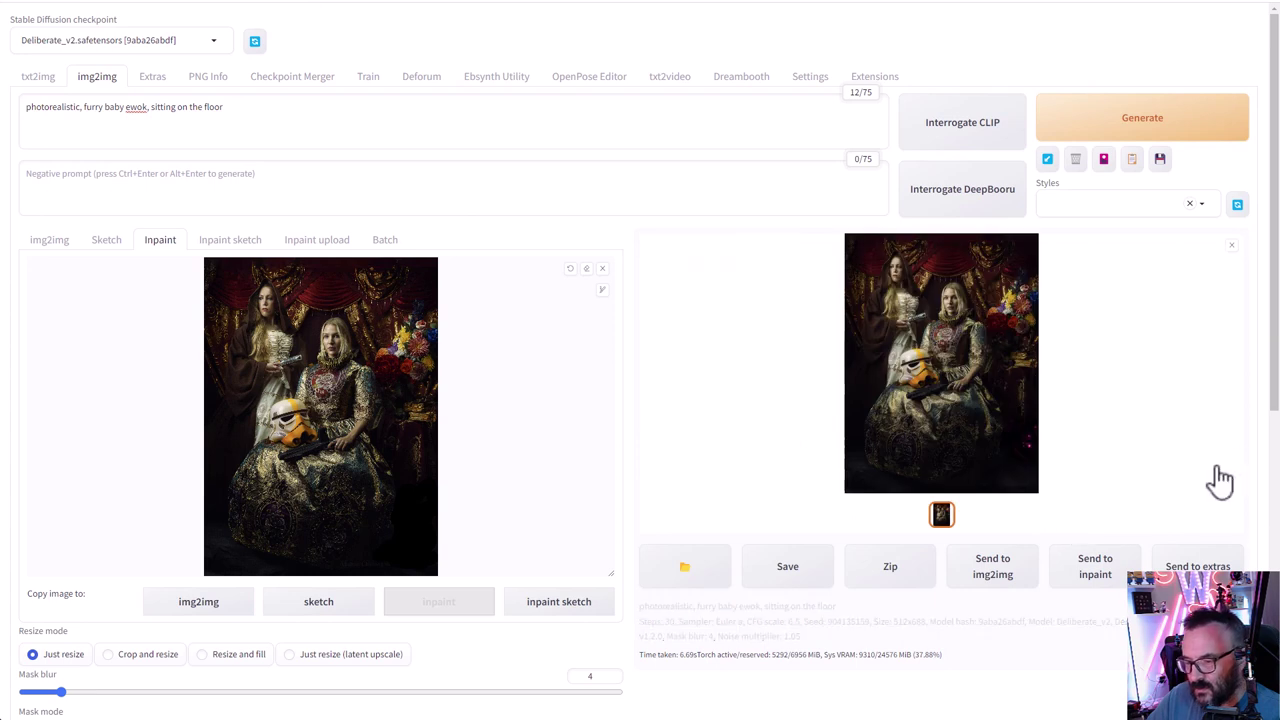
left_click(1141, 122)
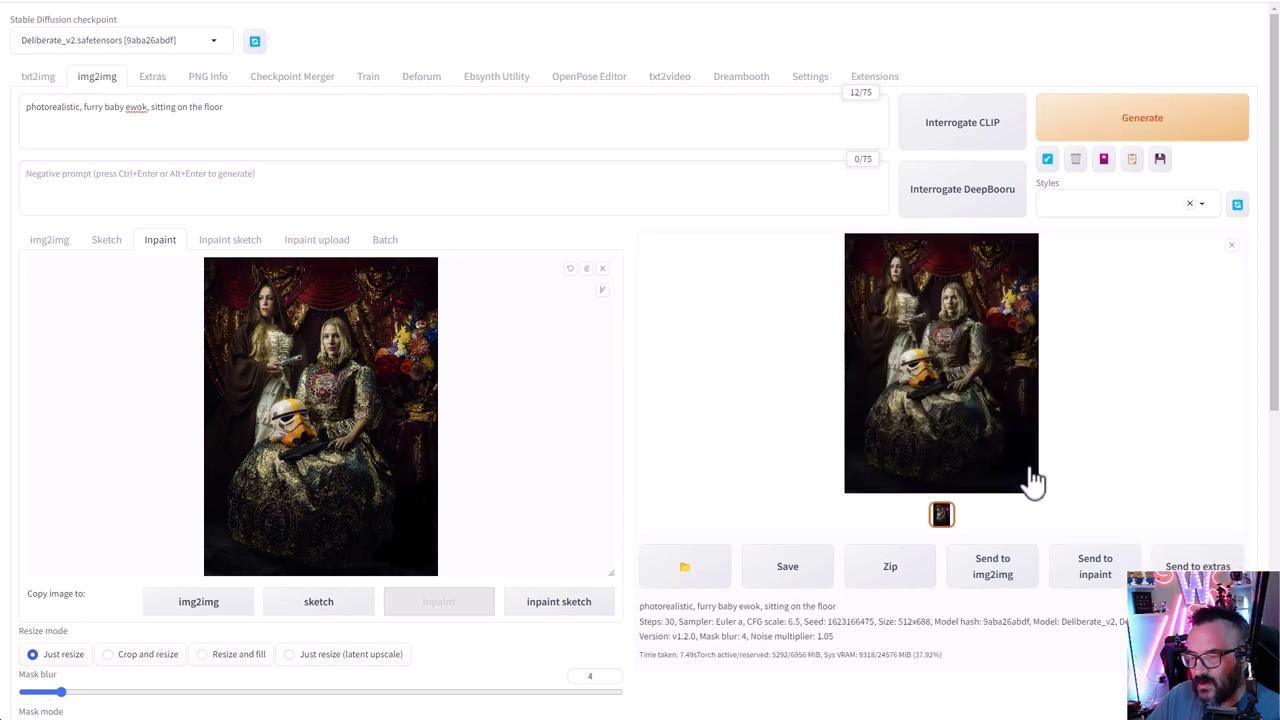
left_click(40, 78)
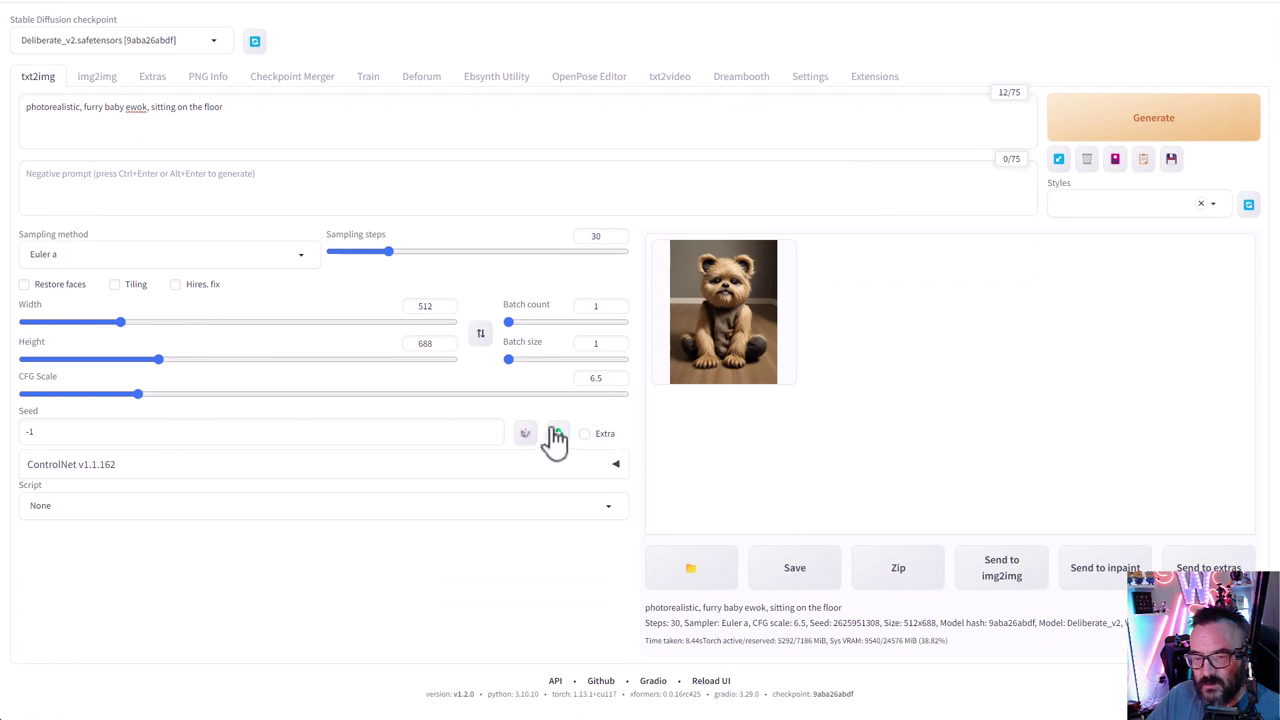
left_click(75, 431)
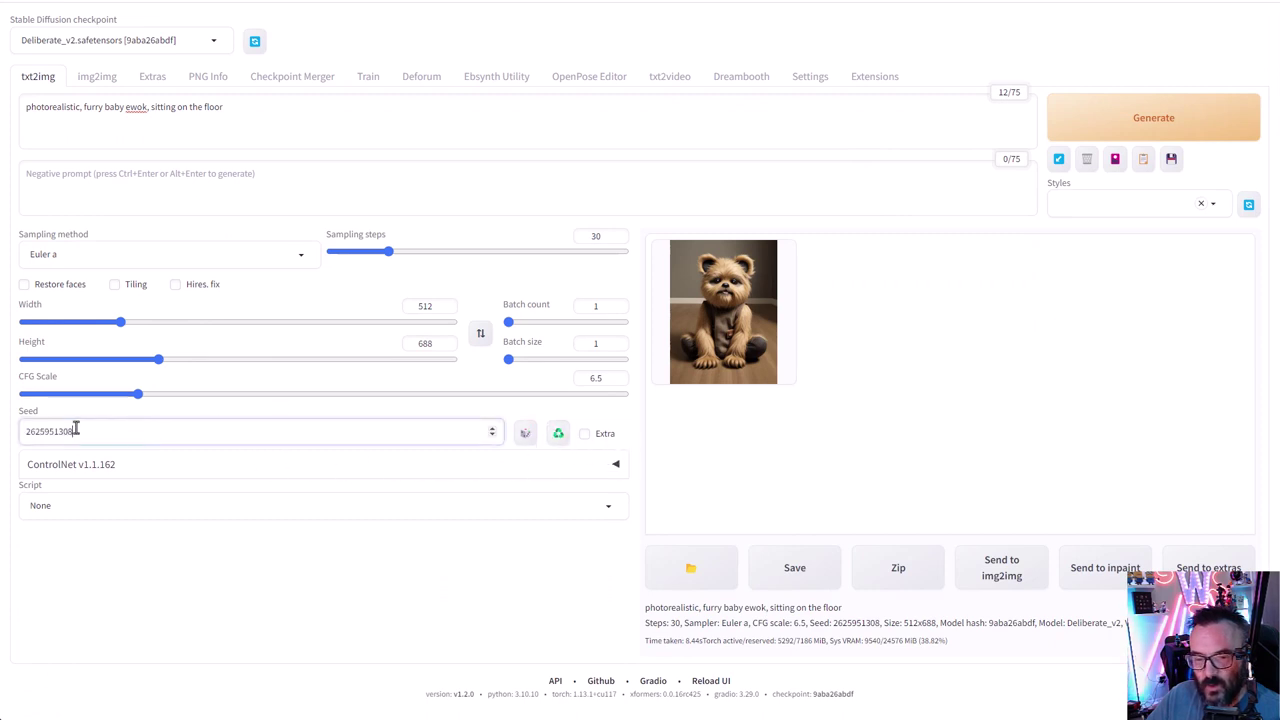
left_click(97, 79)
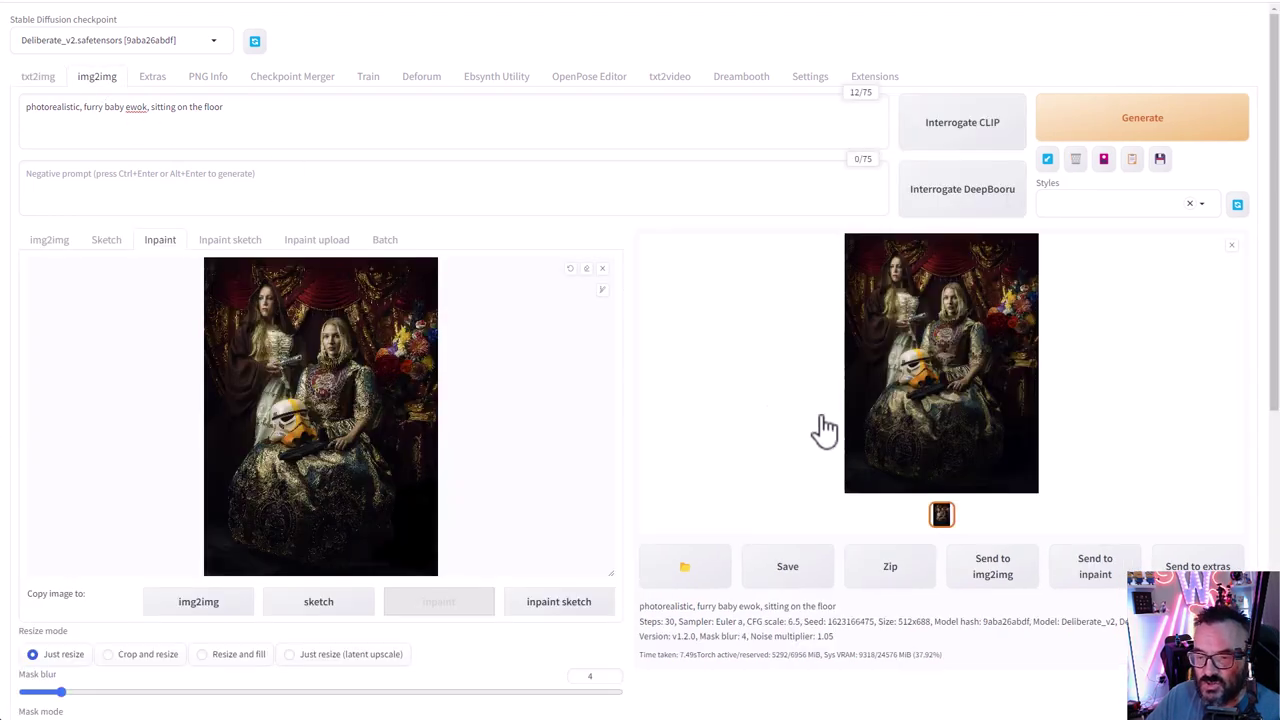
scroll(633, 305, "down", 4)
scroll(420, 531, "down", 2)
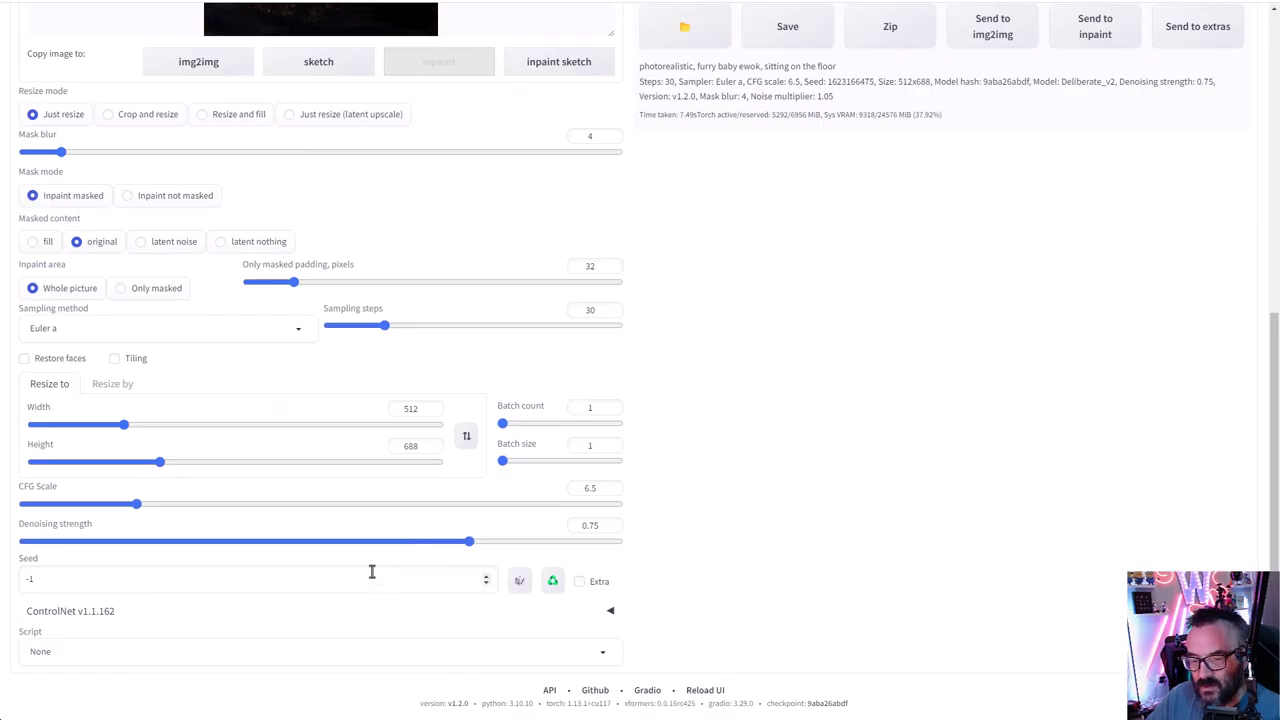
left_click(379, 592)
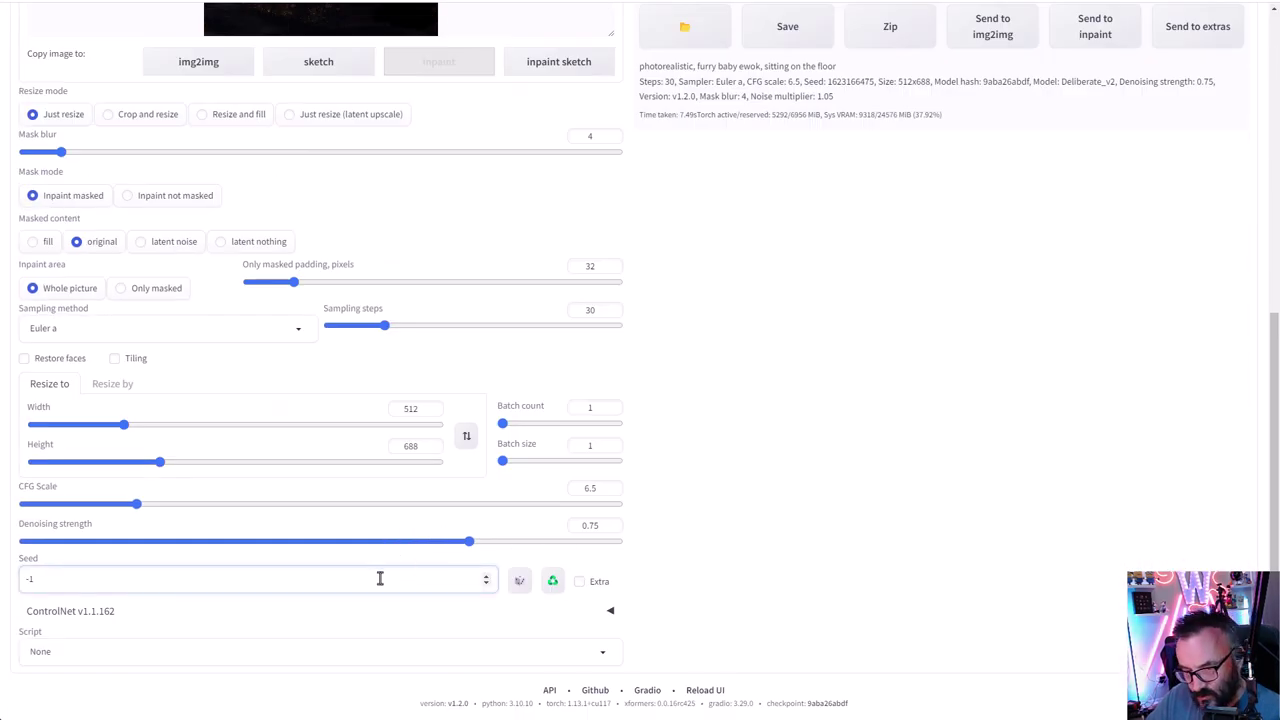
key("ctrl+v")
scroll(704, 439, "up", 5)
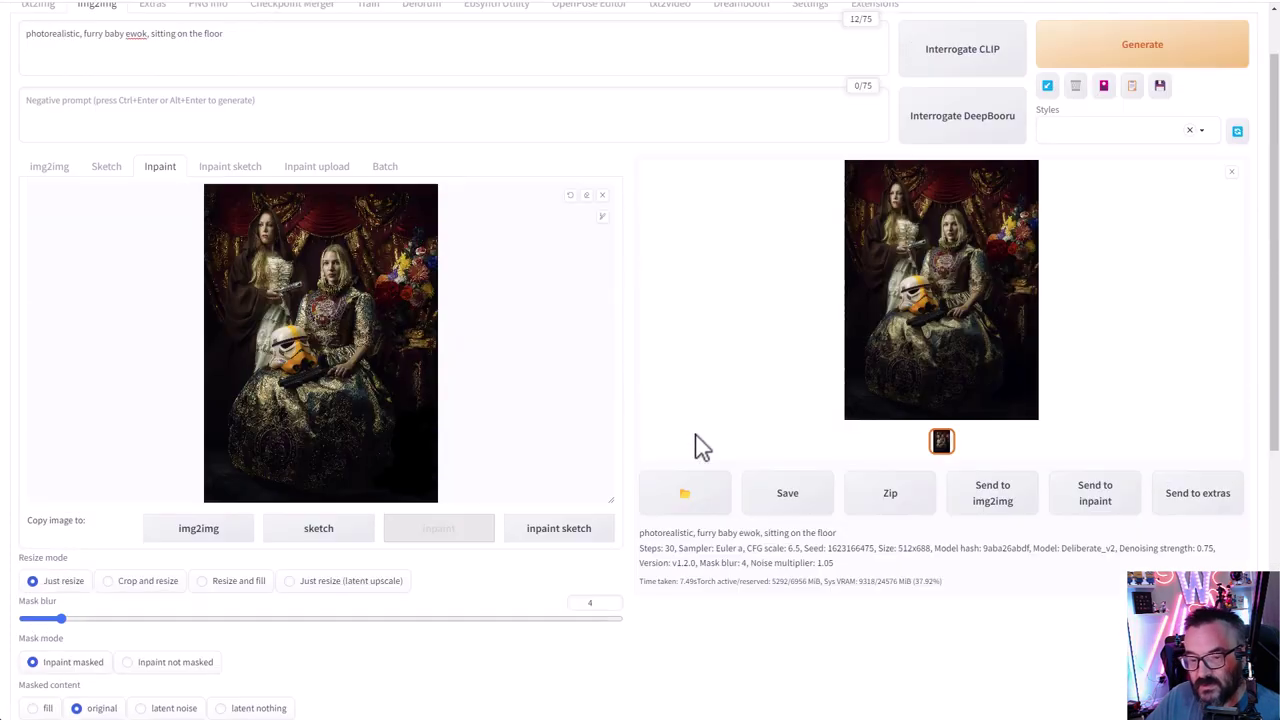
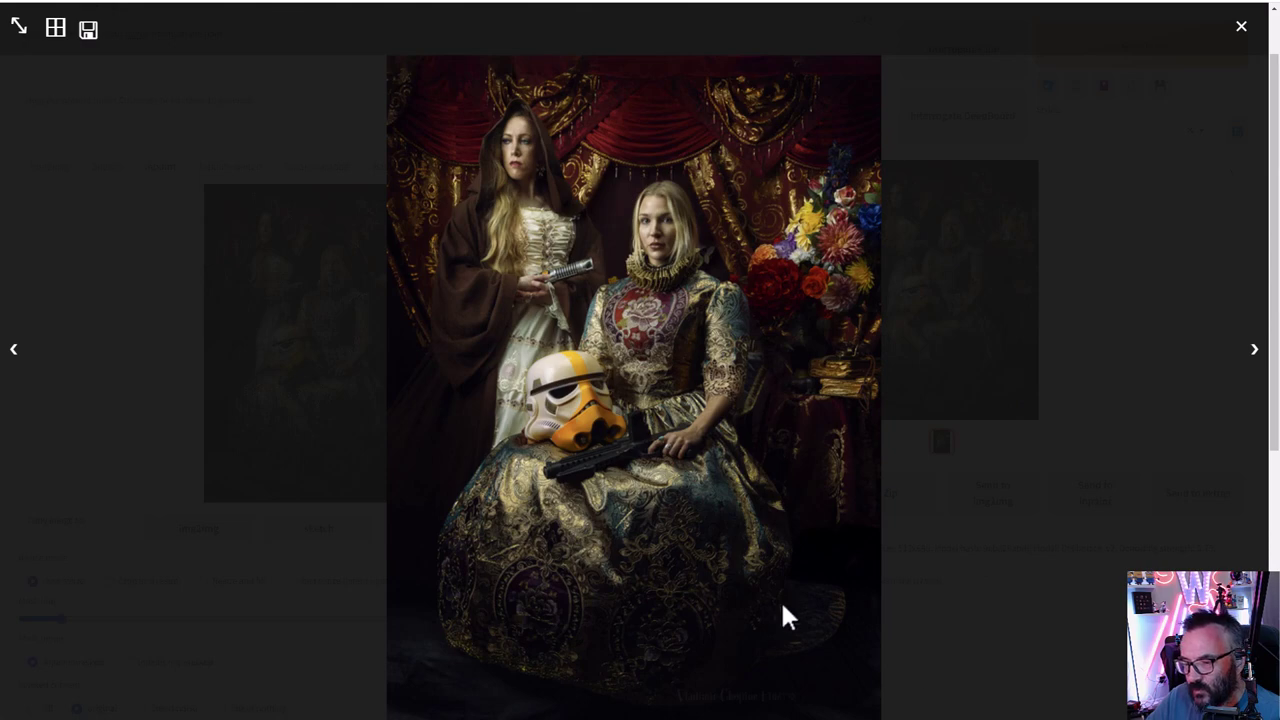
left_click(1244, 27)
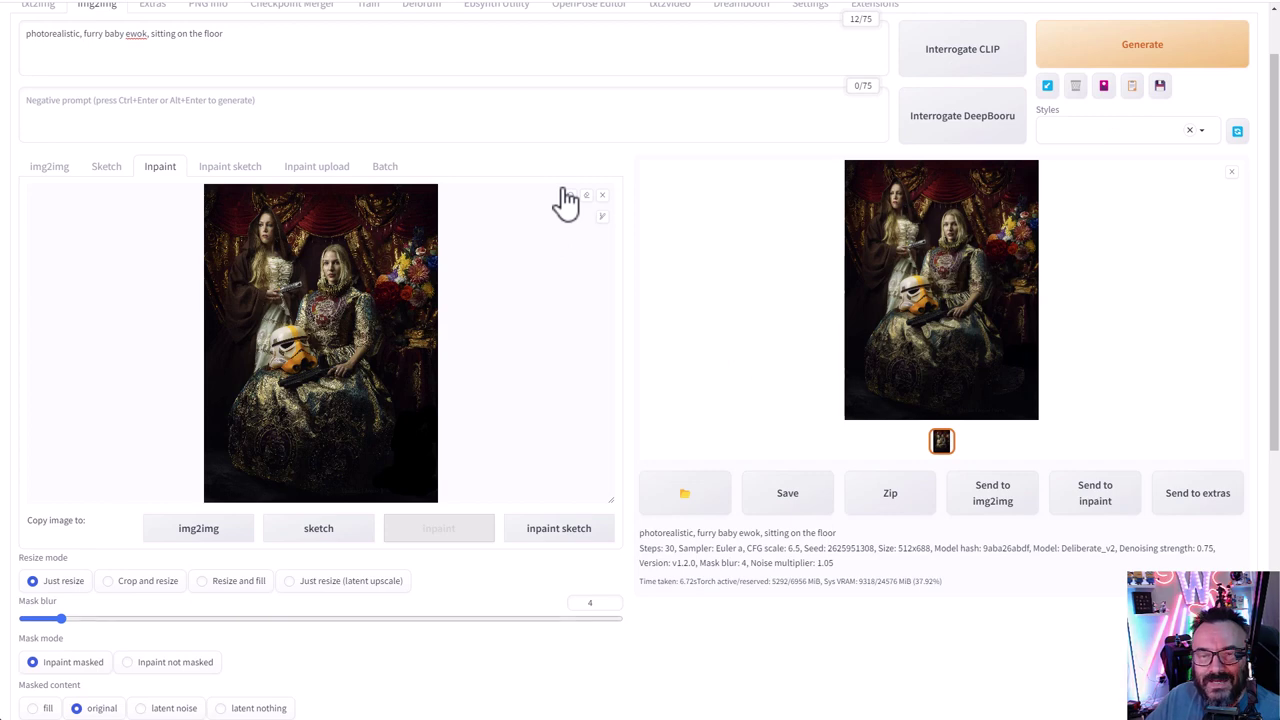
- Set the inpaint denoising strength to 0.35, generate the image and view the result enlarged
scroll(566, 200, "down", 5)
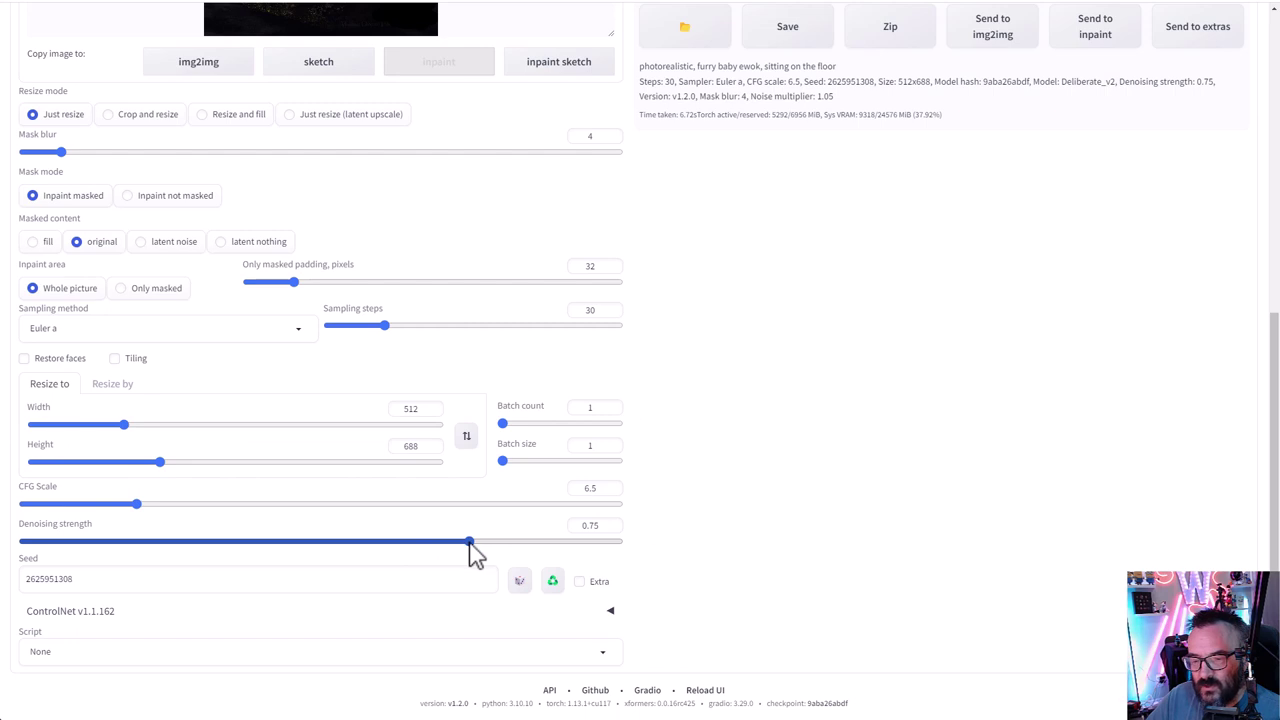
left_click_drag(470, 541, 237, 541)
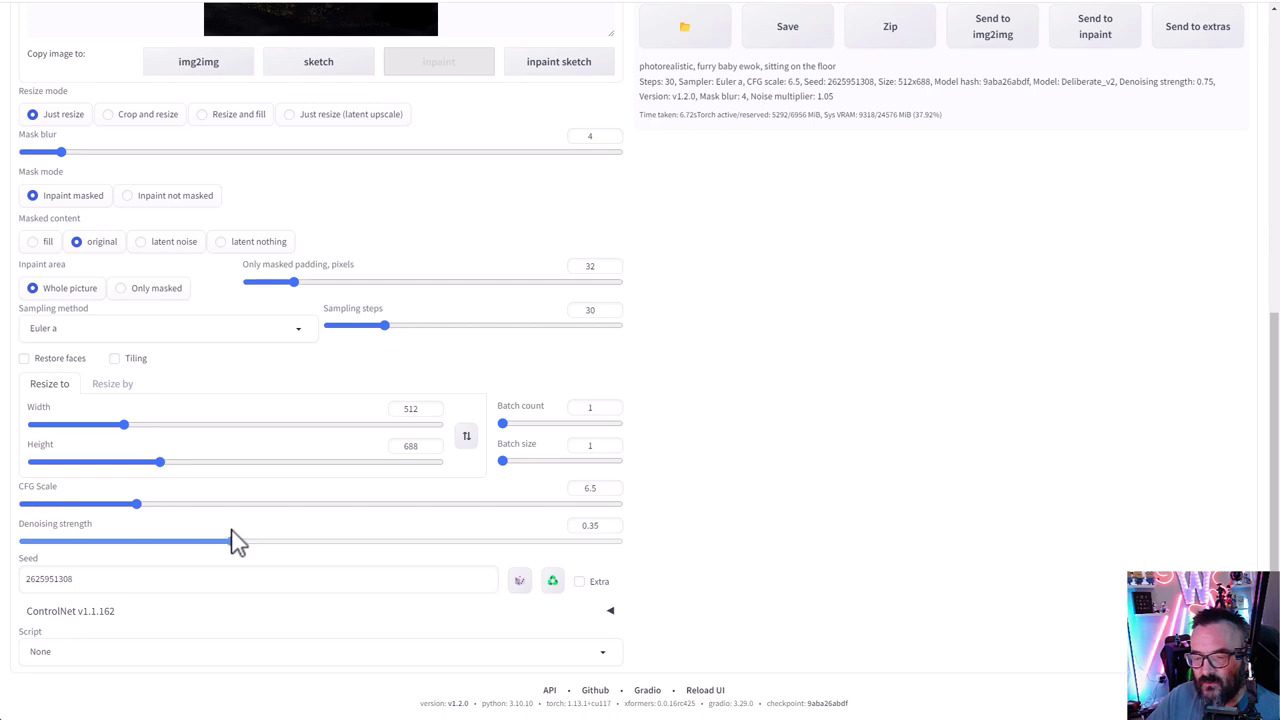
scroll(1074, 509, "up", 5)
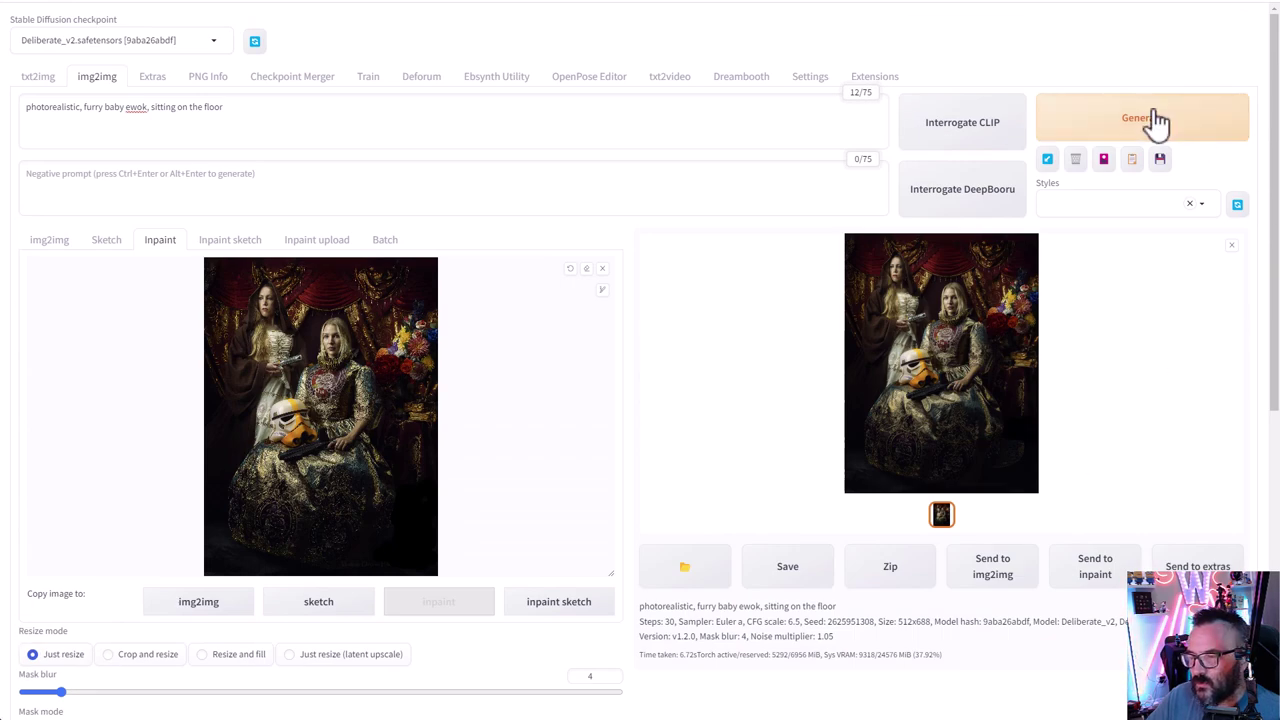
left_click(1157, 122)
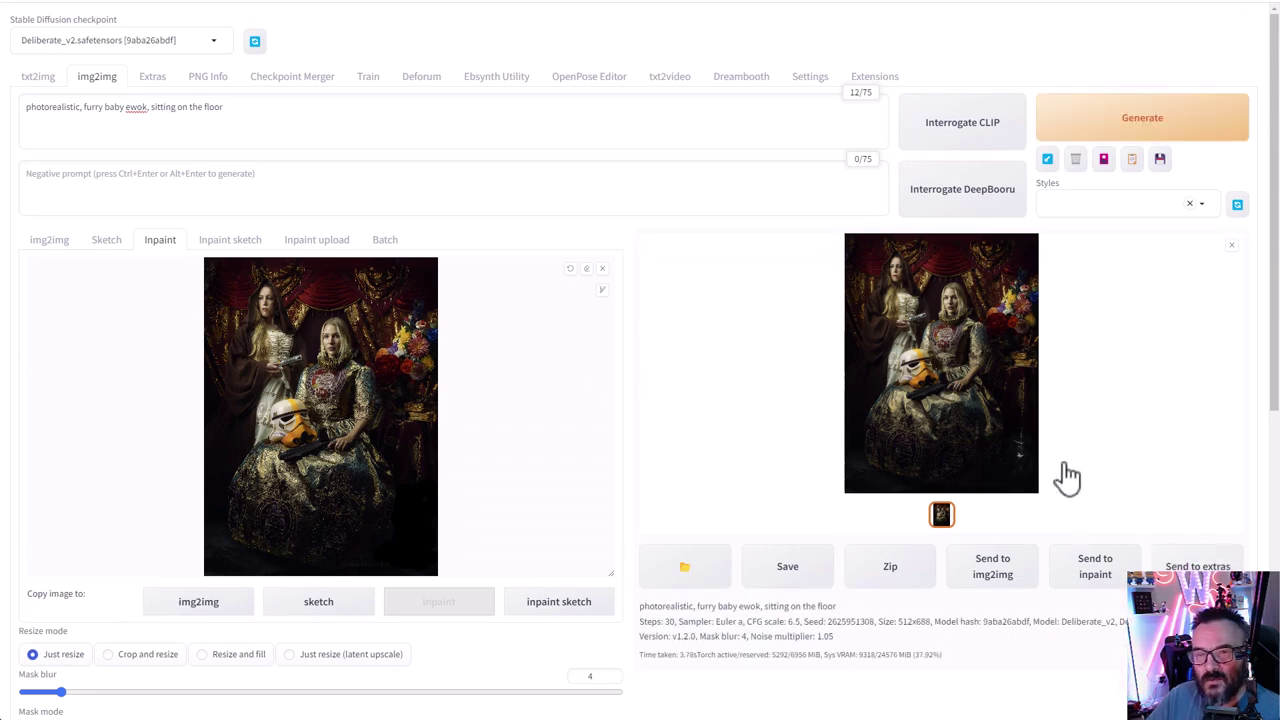
left_click(1010, 481)
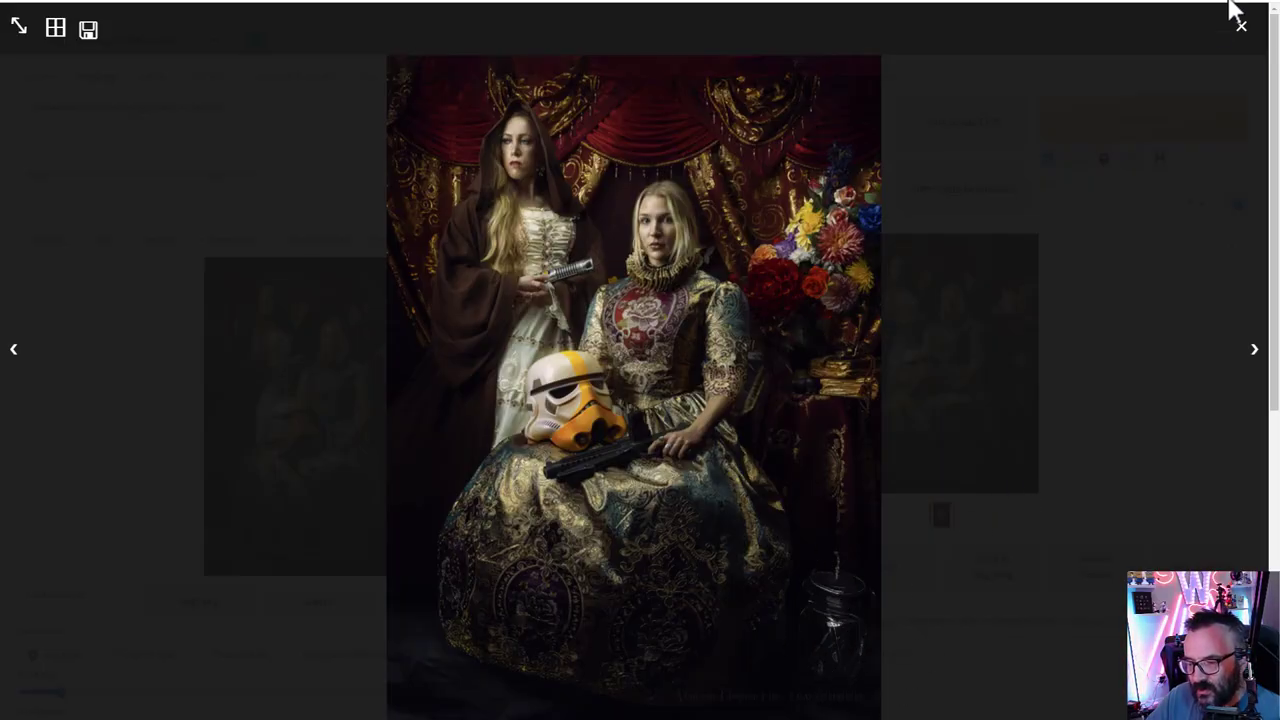
left_click(451, 434)
- Raise the denoising strength to 0.9, generate the inpainted image and view it enlarged
scroll(451, 434, "down", 5)
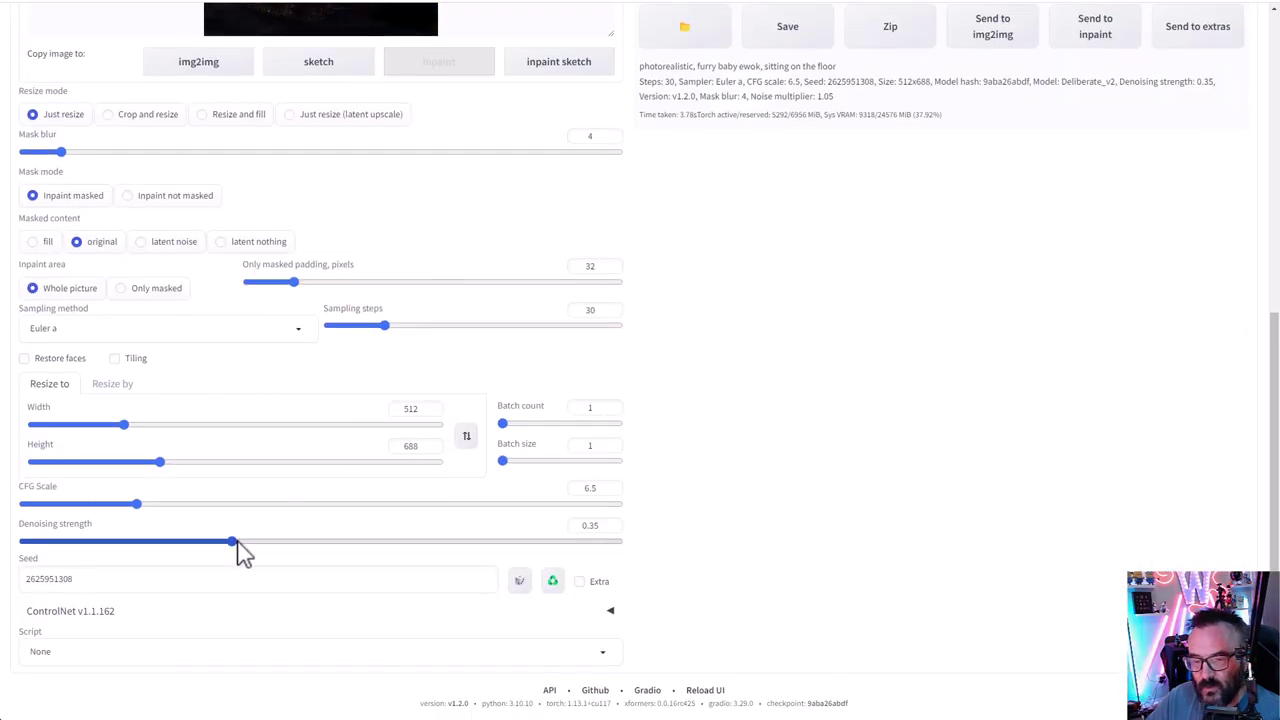
left_click_drag(242, 550, 557, 560)
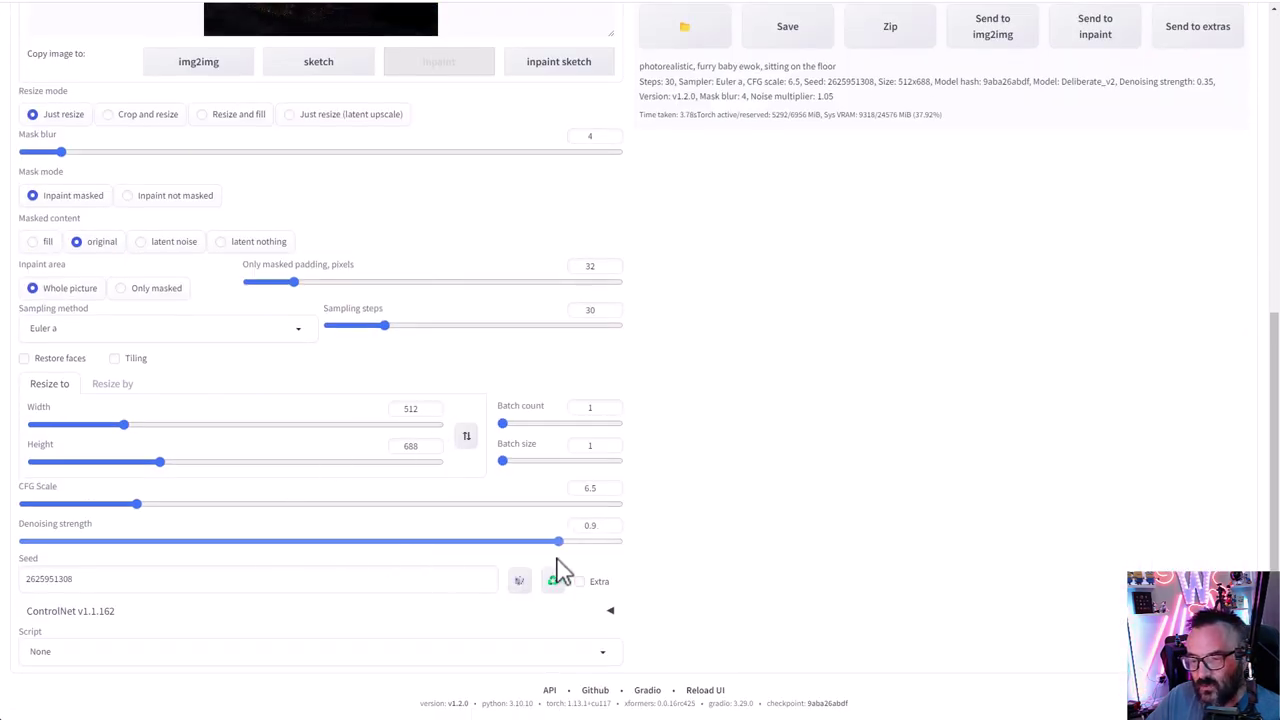
scroll(1000, 491, "up", 5)
left_click(1206, 126)
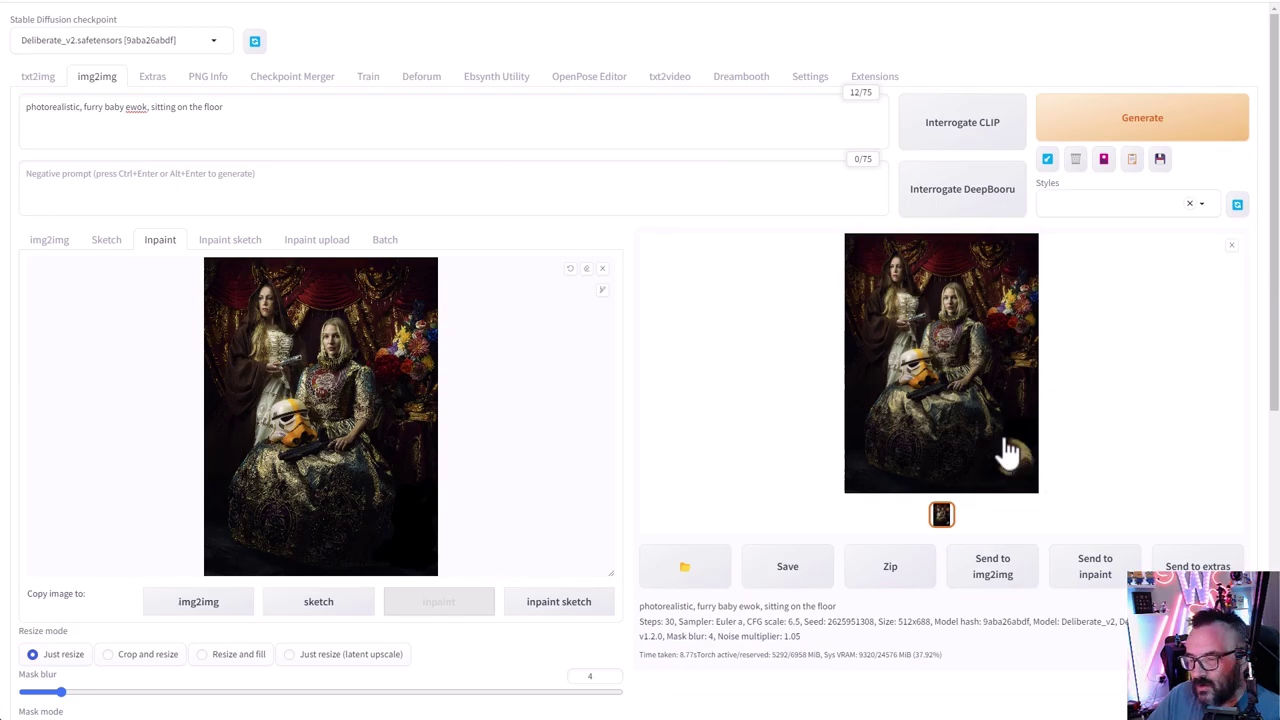
left_click(1008, 453)
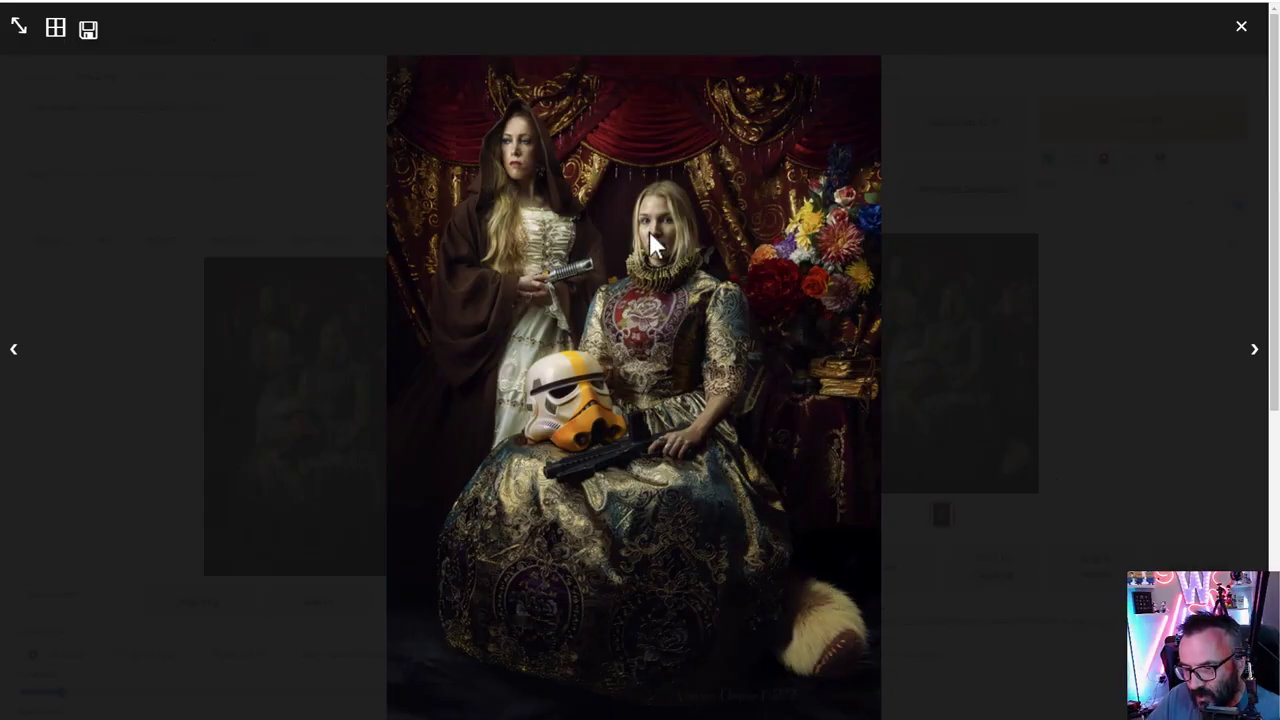
left_click(1243, 27)
- Try the Crop and resize mode, return to Just resize, and regenerate the inpainted image to inspect it enlarged
scroll(768, 405, "down", 1)
scroll(768, 405, "down", 1)
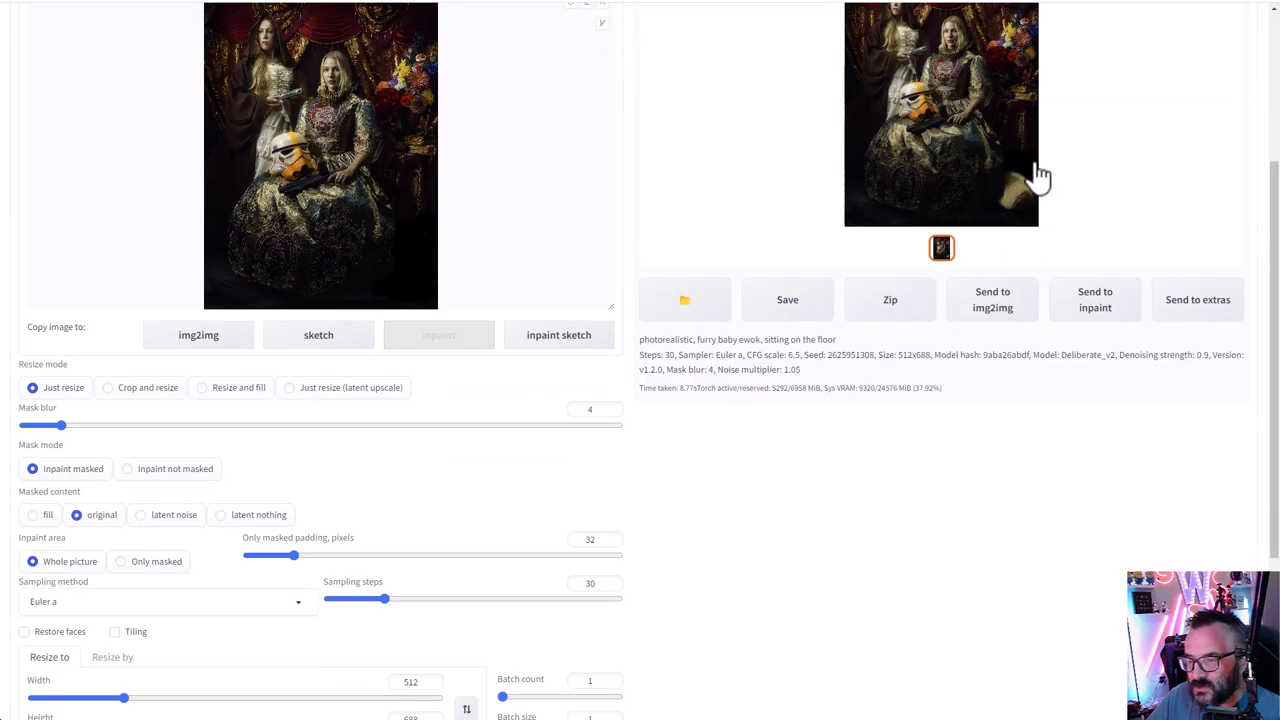
scroll(223, 443, "down", 1)
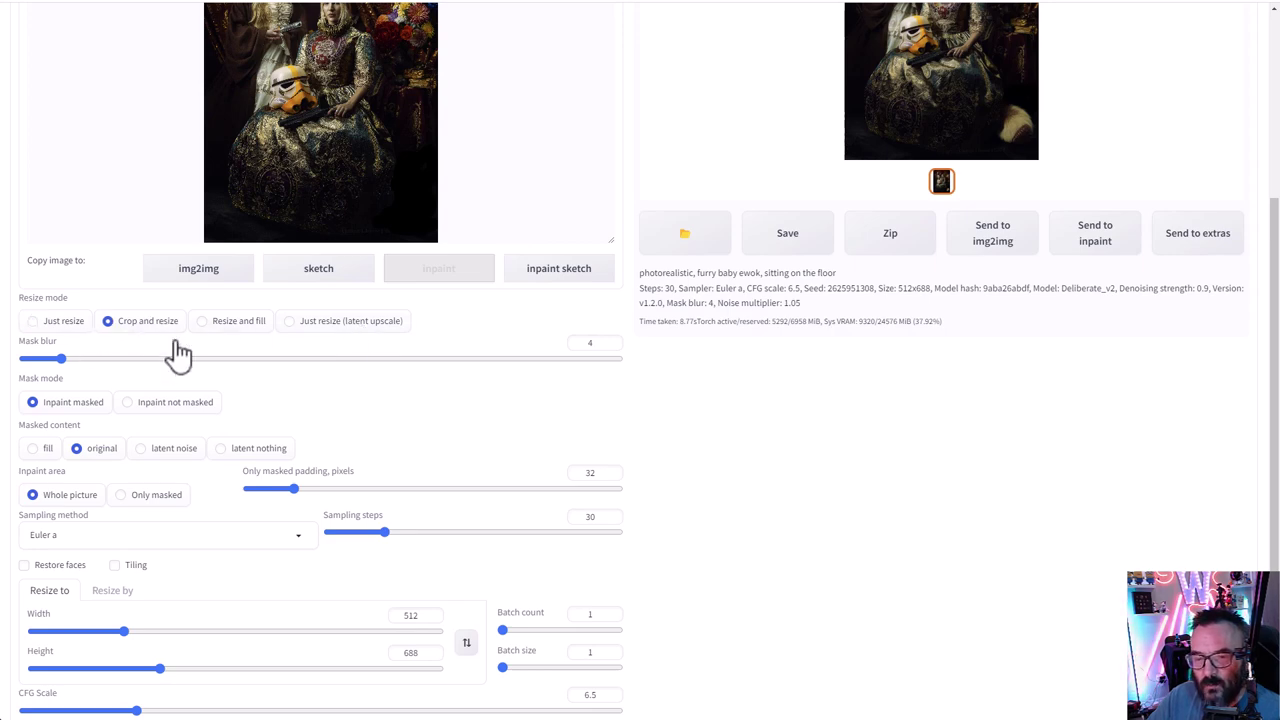
scroll(1190, 215, "up", 3)
left_click(1146, 120)
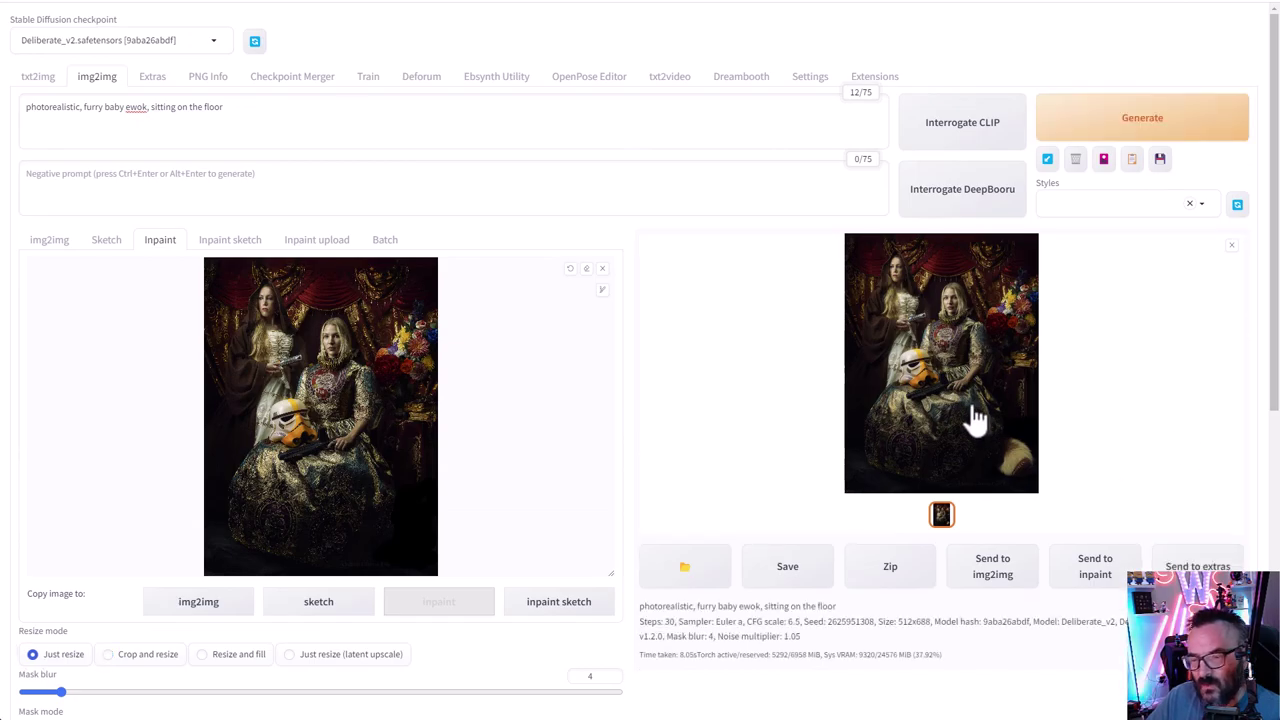
left_click(971, 423)
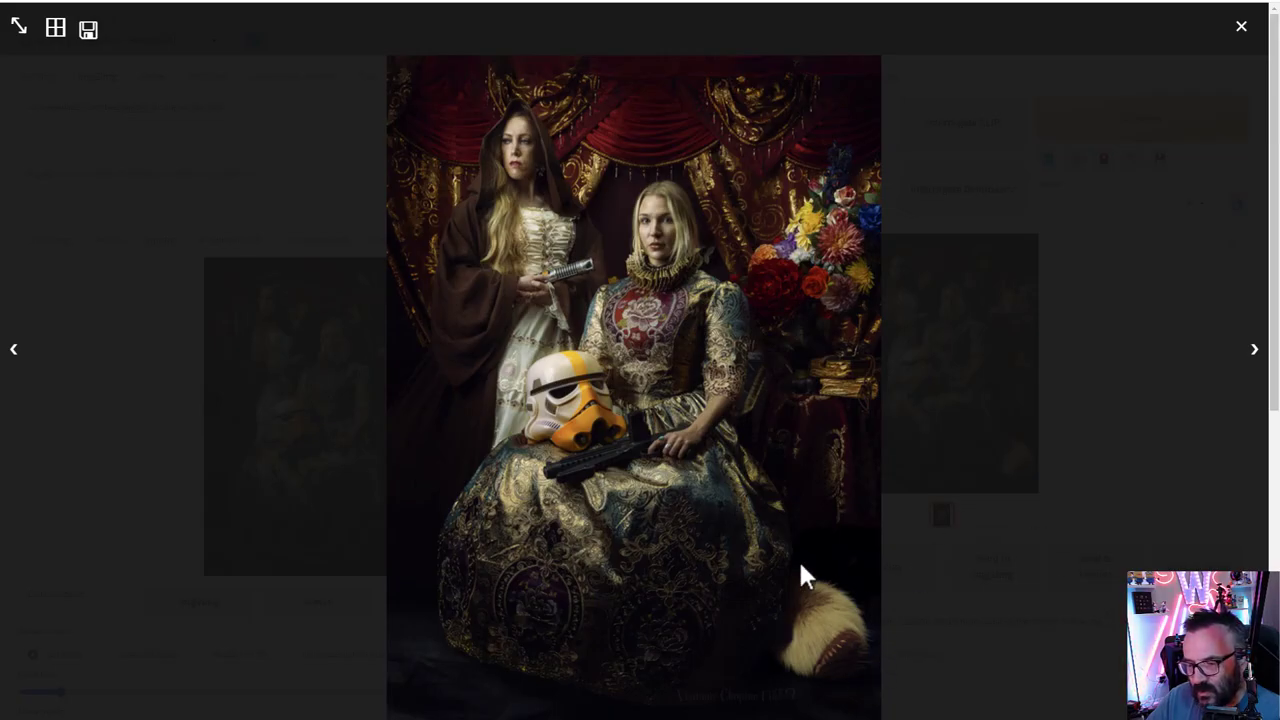
left_click(1241, 27)
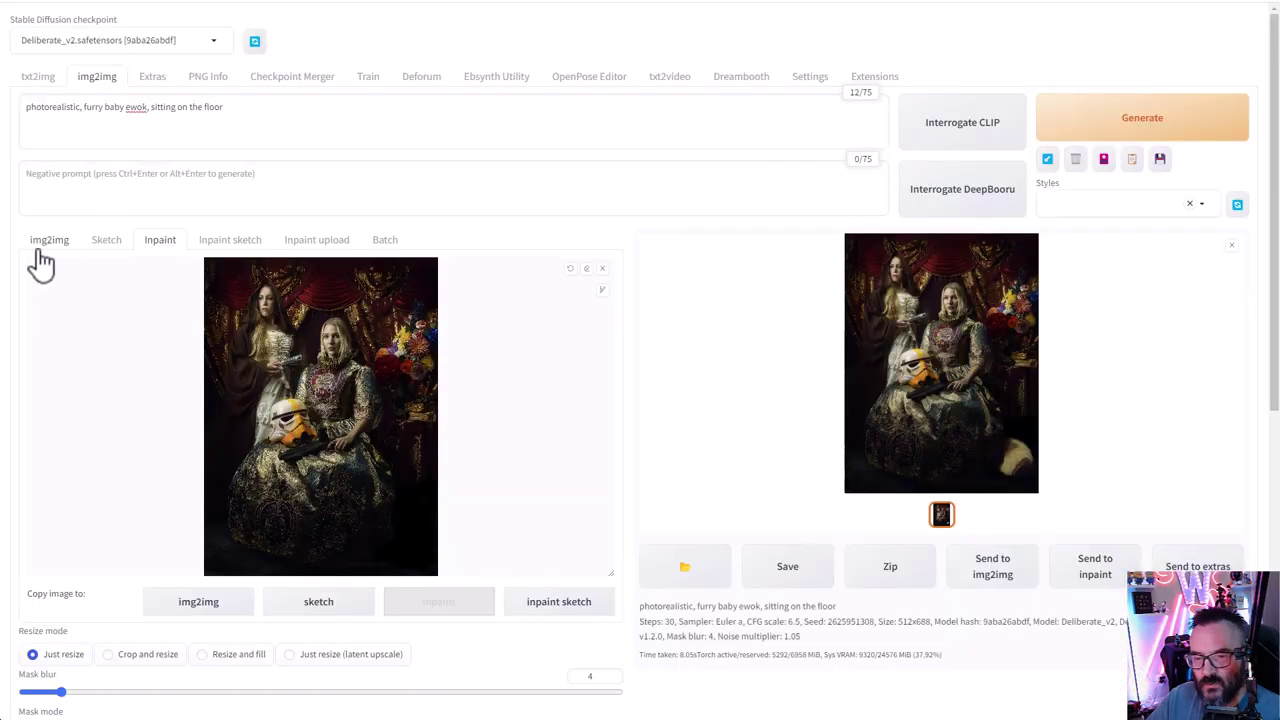
- Review the ewok image in txt2img, then set the inpaint area to Only masked in img2img
left_click(36, 78)
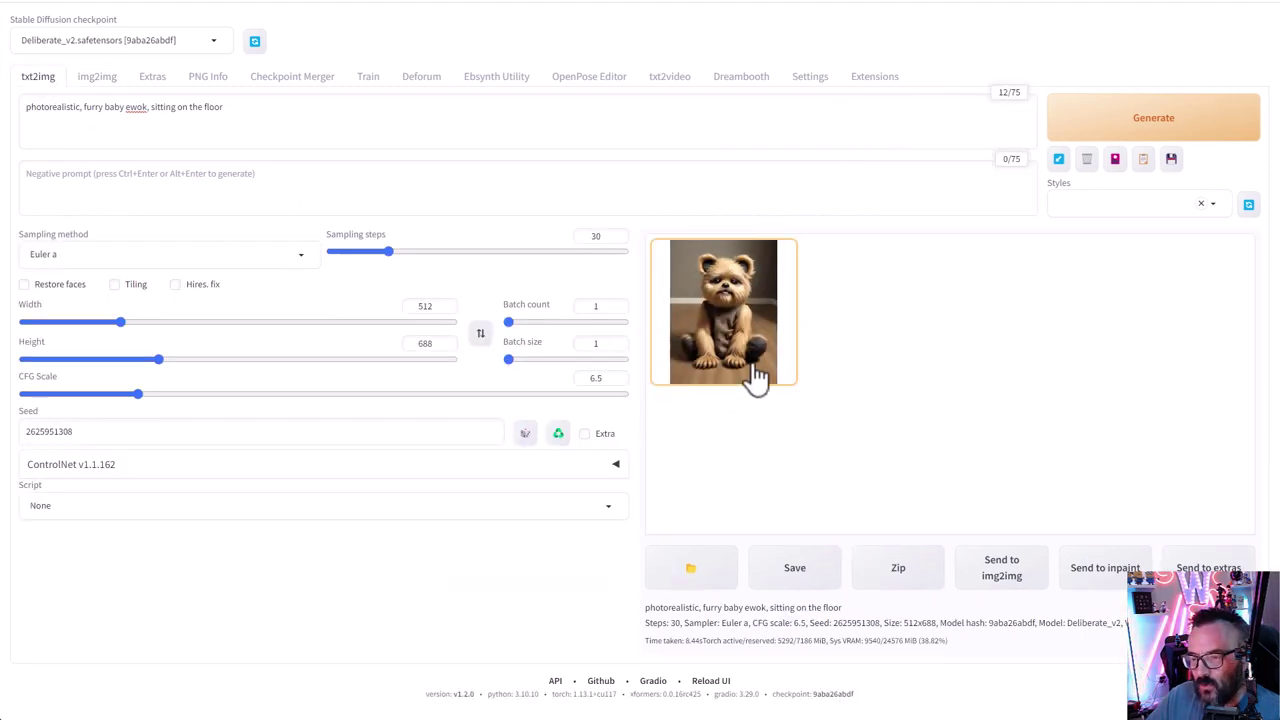
left_click(82, 80)
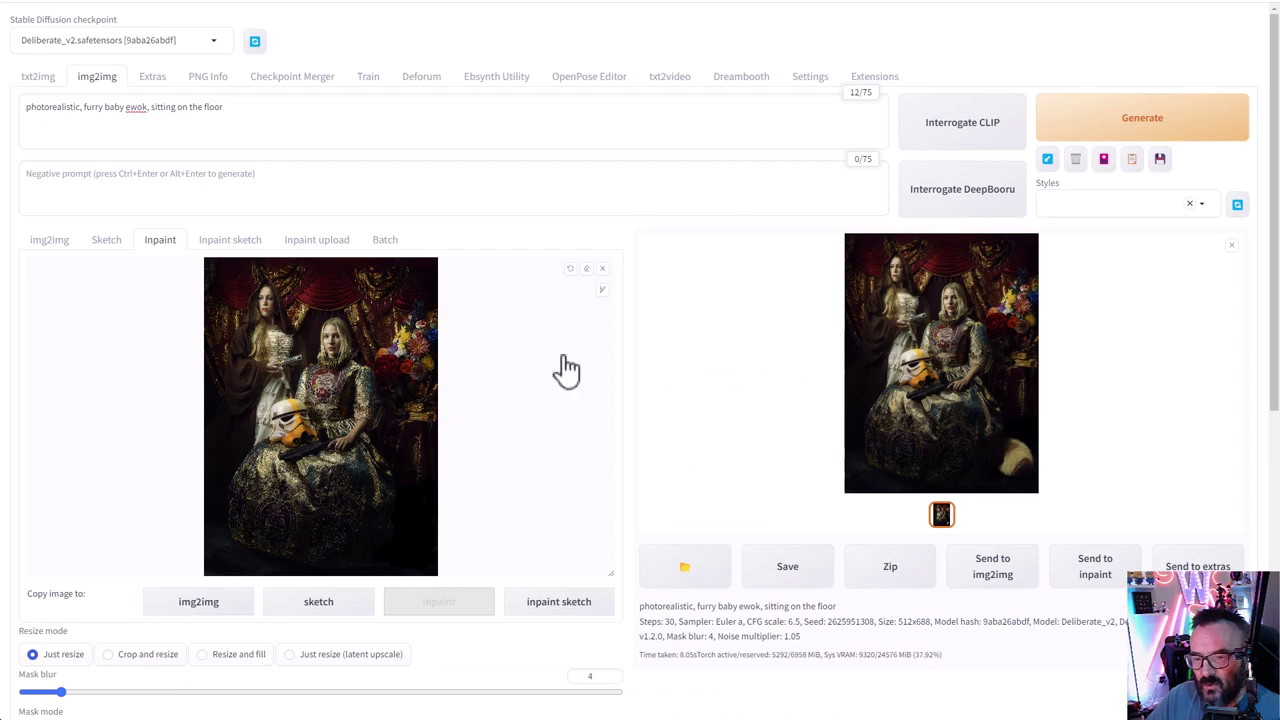
scroll(566, 371, "down", 3)
scroll(565, 392, "down", 2)
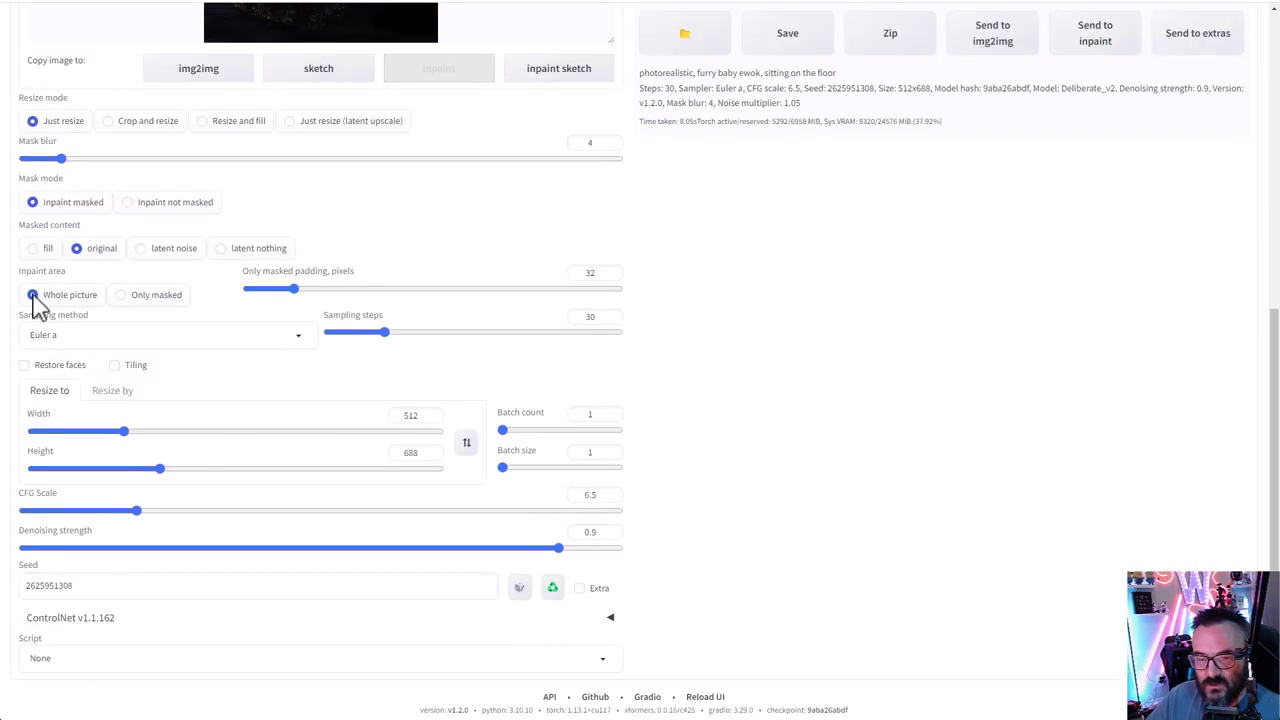
left_click(160, 295)
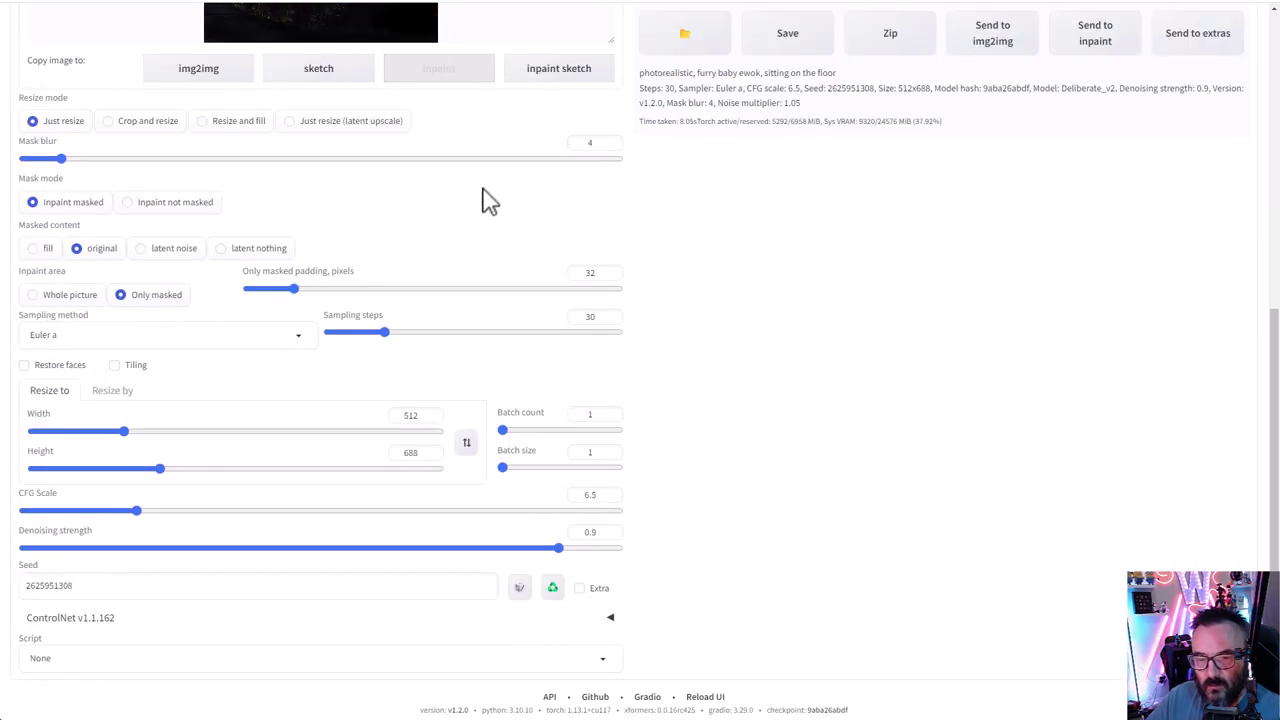
- Generate the inpainted portrait with the masked-only area and examine the ewok in the enlarged result
scroll(470, 210, "up", 3)
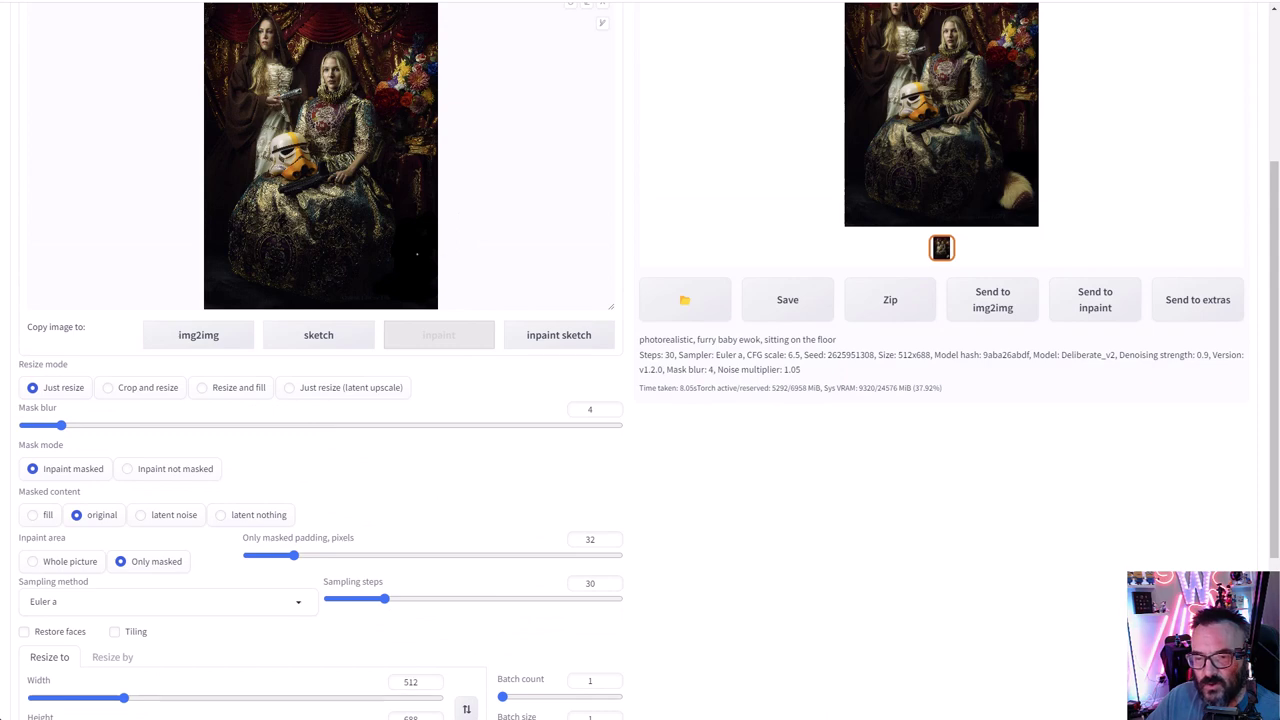
scroll(703, 266, "up", 2)
left_click(1140, 74)
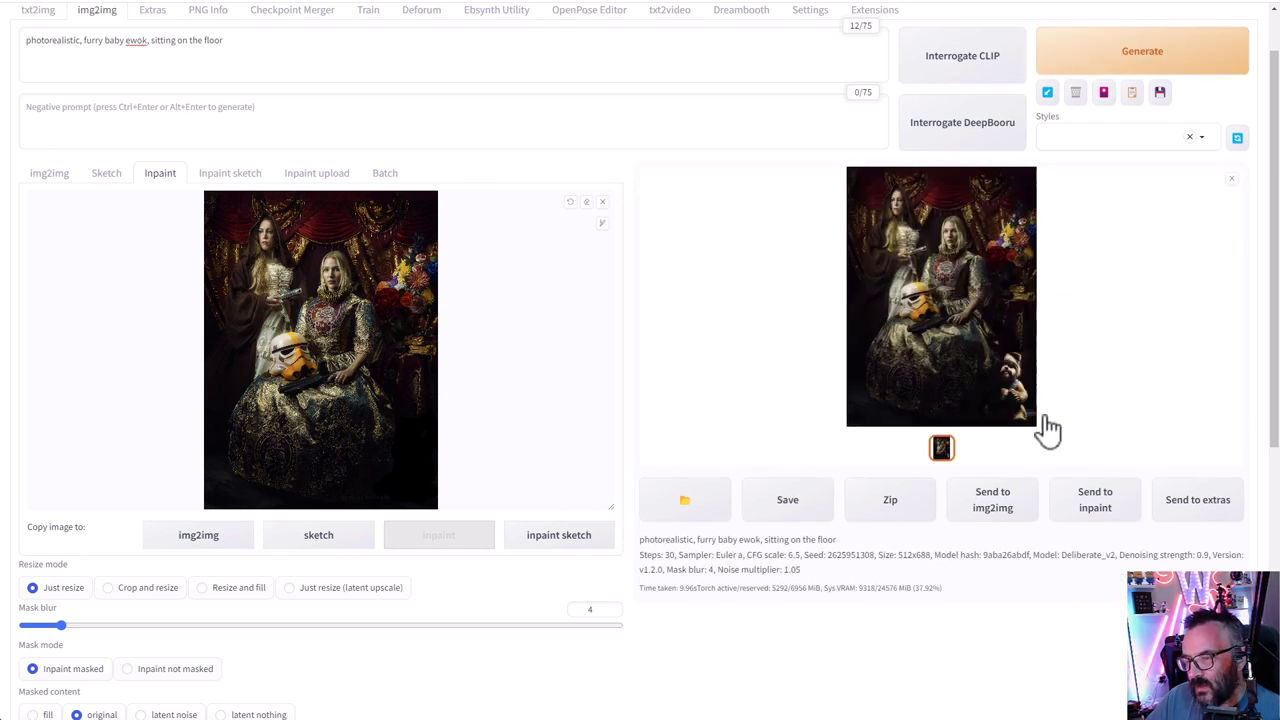
left_click(1002, 418)
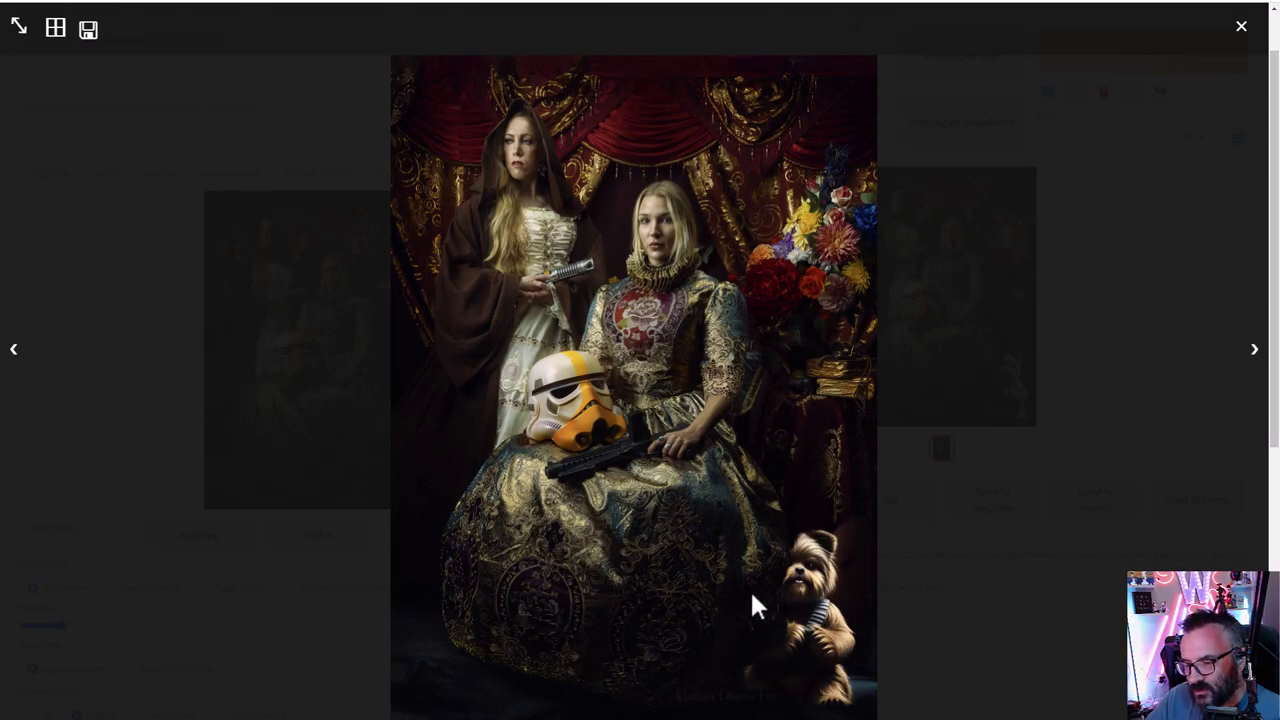
left_click(1240, 24)
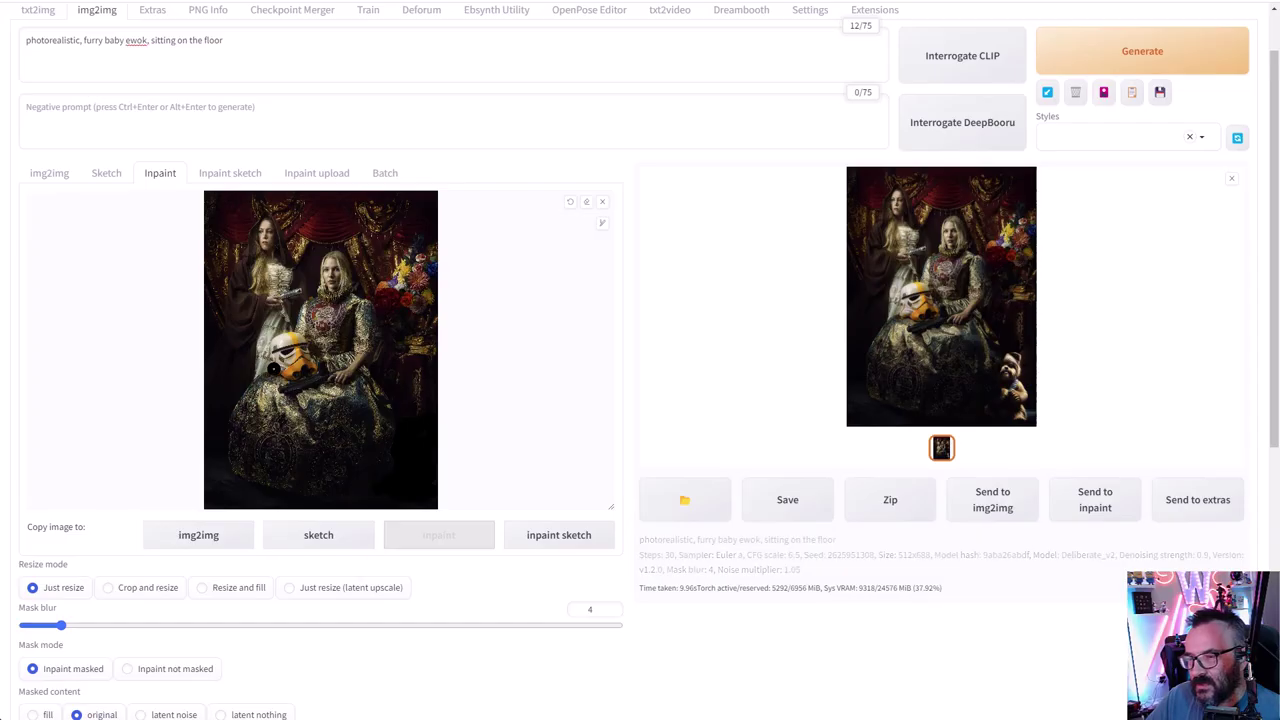
- Set the inpaint denoising strength to 0.71
scroll(1240, 24, "down", 4)
scroll(520, 514, "down", 1)
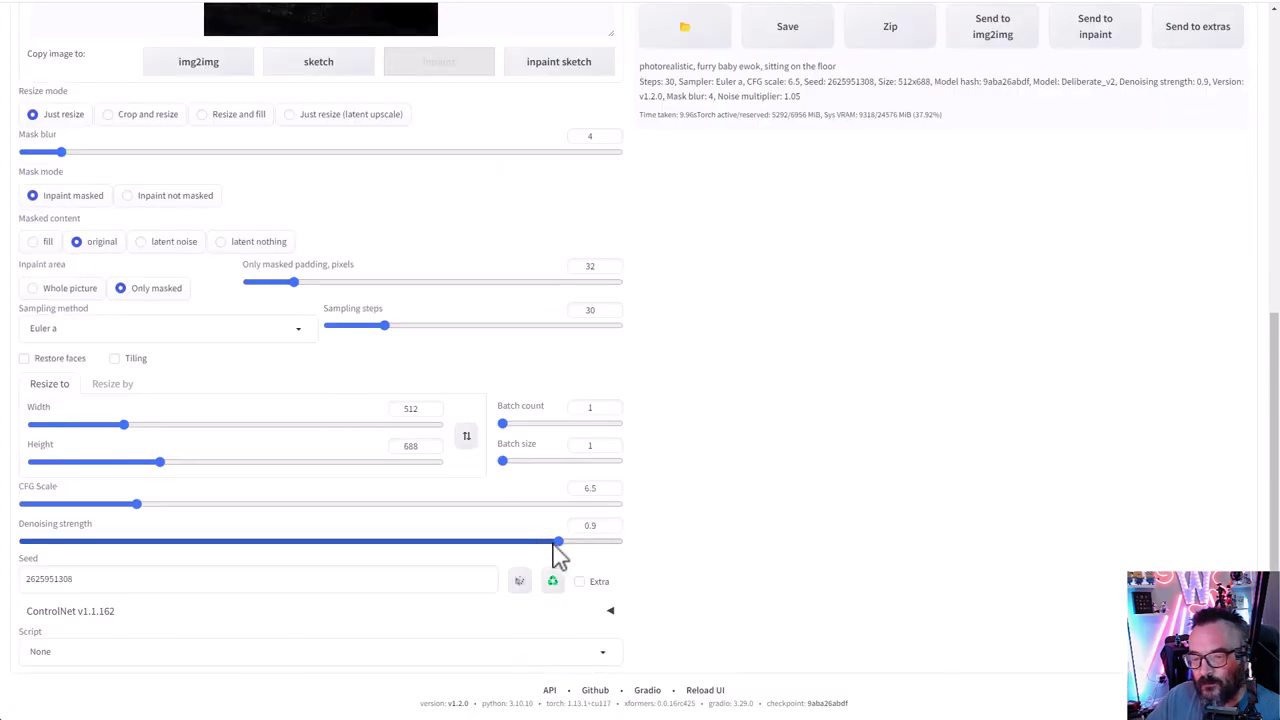
left_click_drag(557, 548, 446, 548)
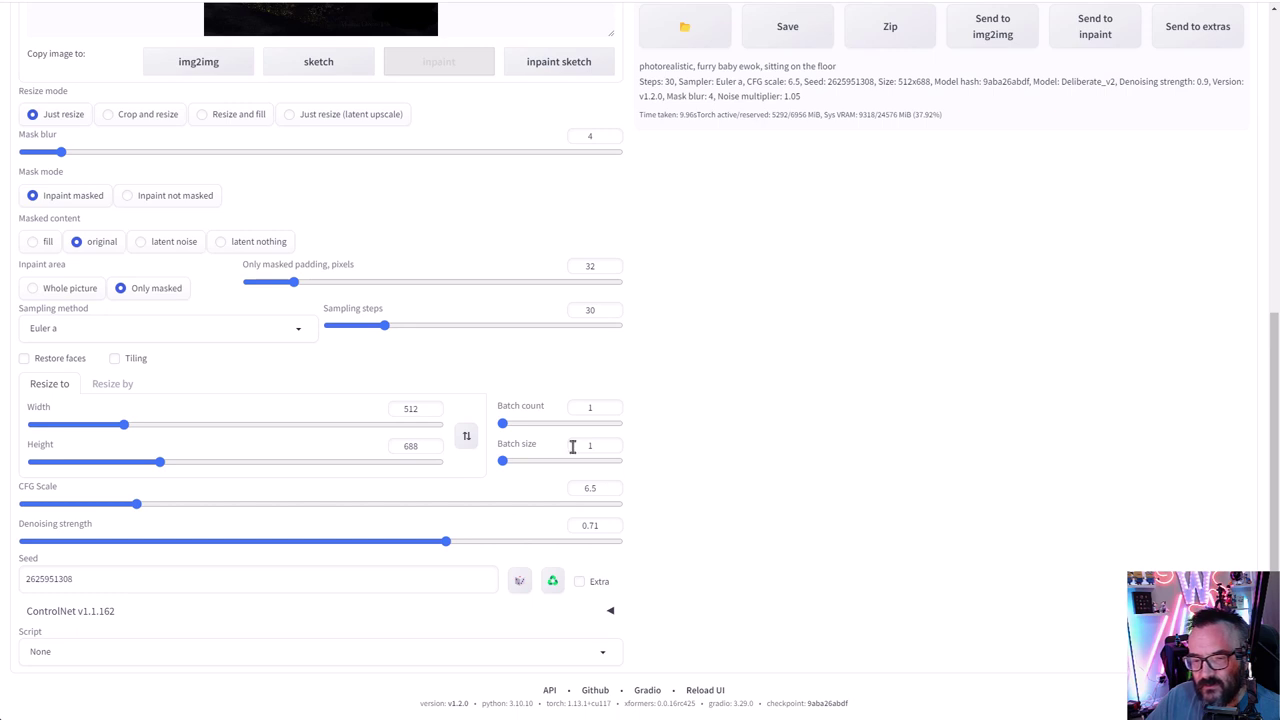
- Set the inpaint mask blur to 20 and the only-masked padding to 52 pixels
scroll(257, 208, "up", 1)
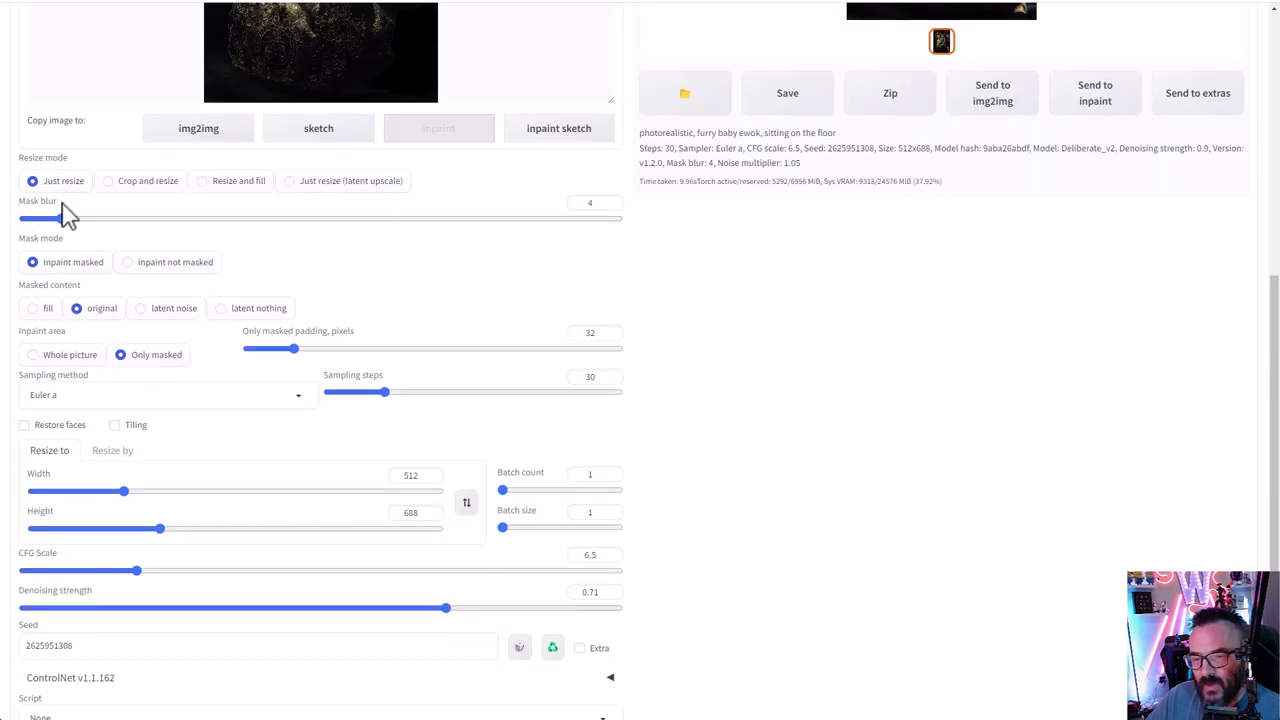
left_click_drag(64, 220, 208, 222)
left_click_drag(292, 348, 323, 348)
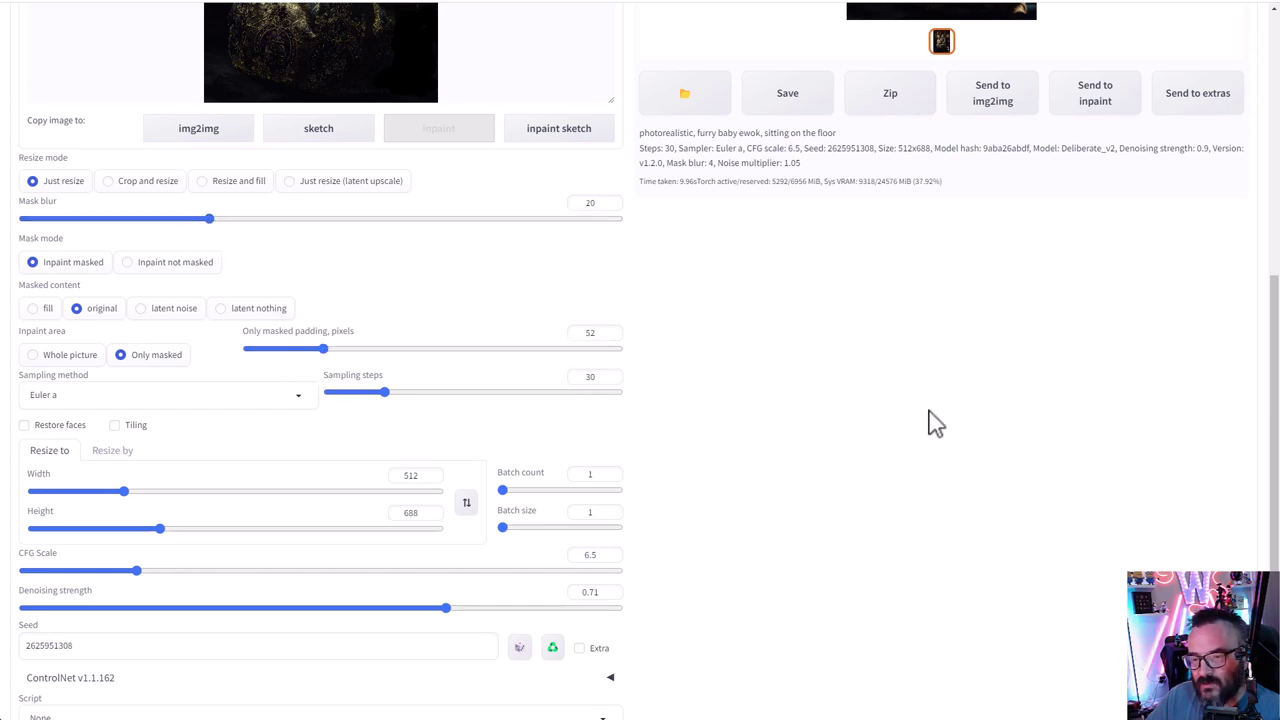
- Generate the portrait with the wider mask blur and padding, and inspect the floor area in the enlarged result
scroll(930, 422, "up", 3)
scroll(930, 422, "up", 3)
left_click(1146, 130)
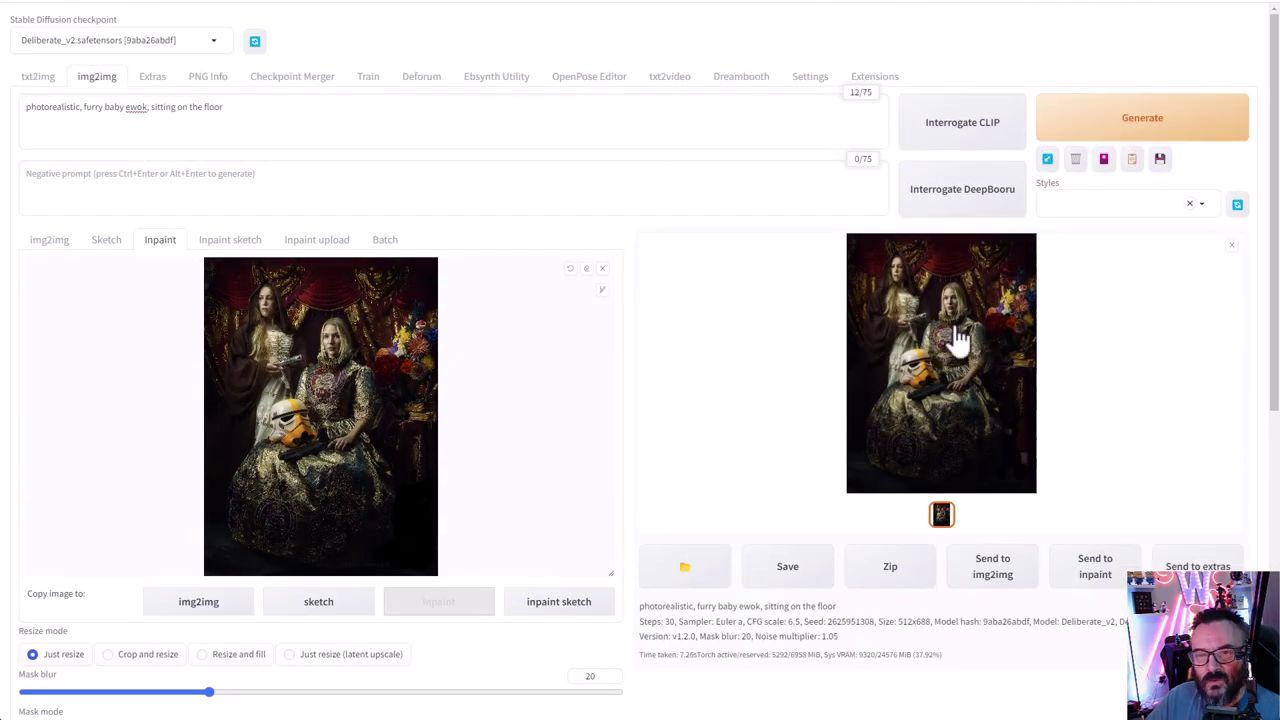
left_click(960, 346)
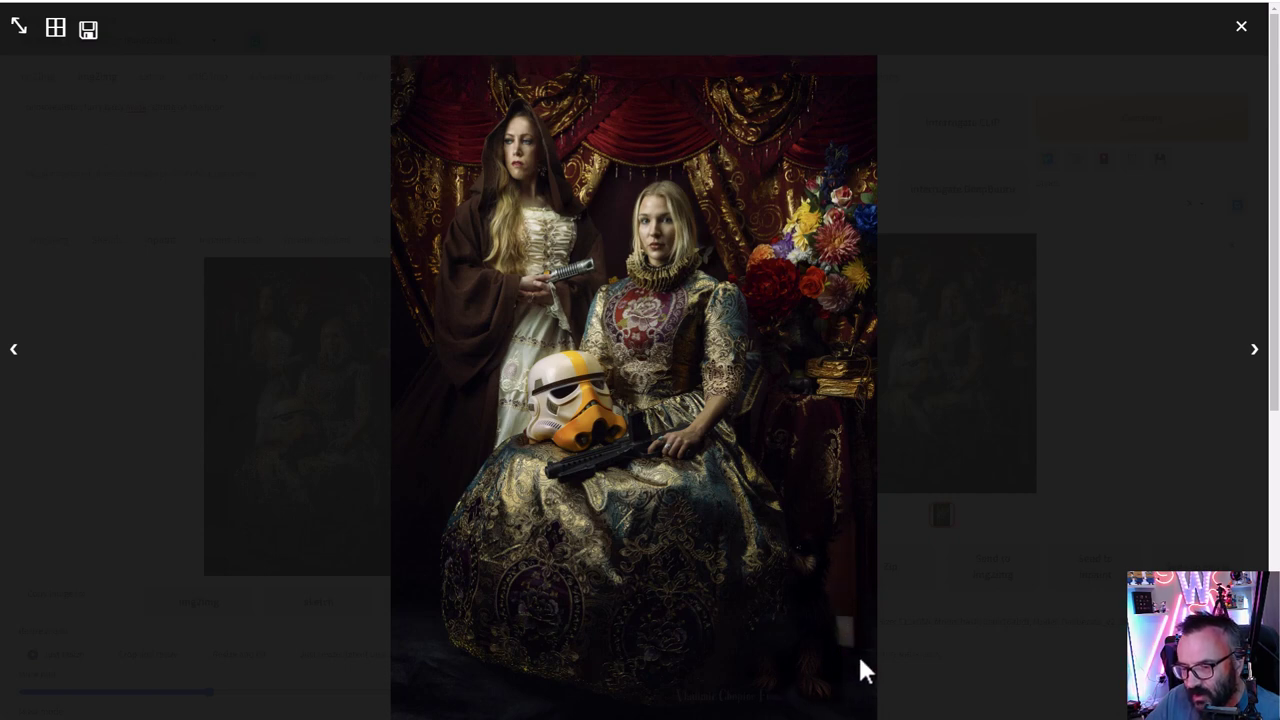
left_click(1241, 27)
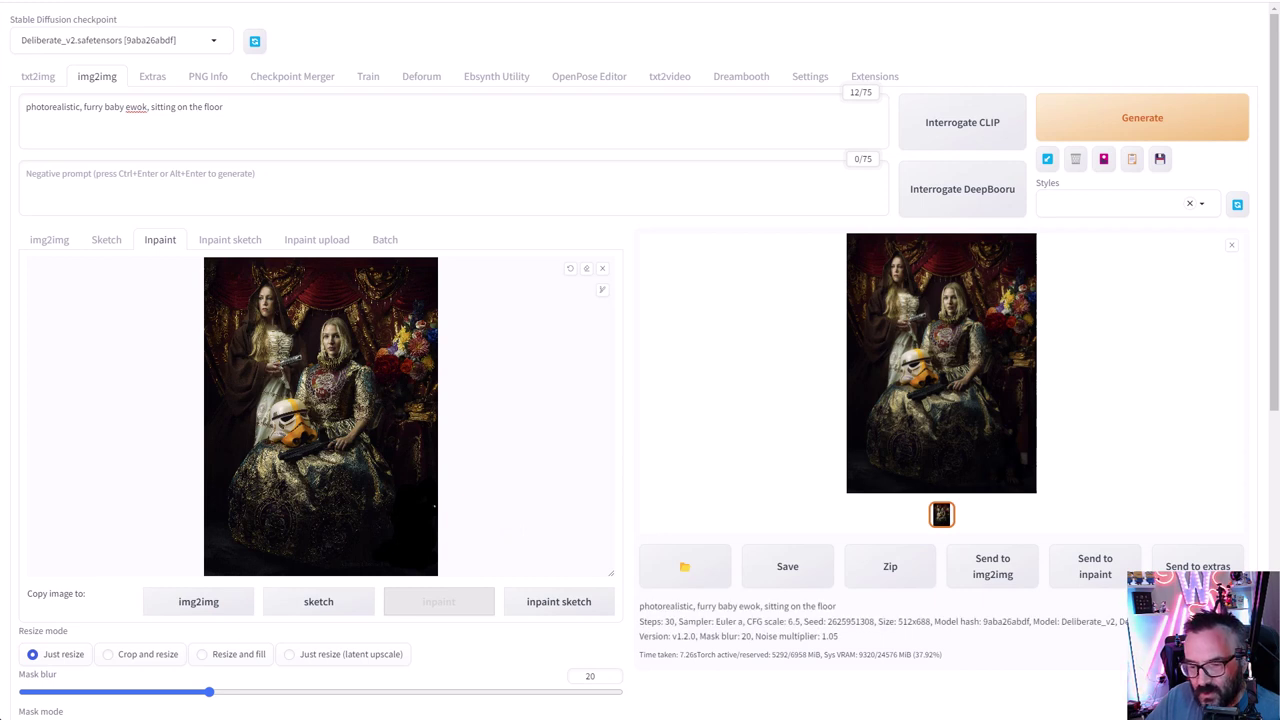
- Enlarge the mask brush and paint a bigger mask over the dark floor area beside the seated woman's skirt
left_click(602, 290)
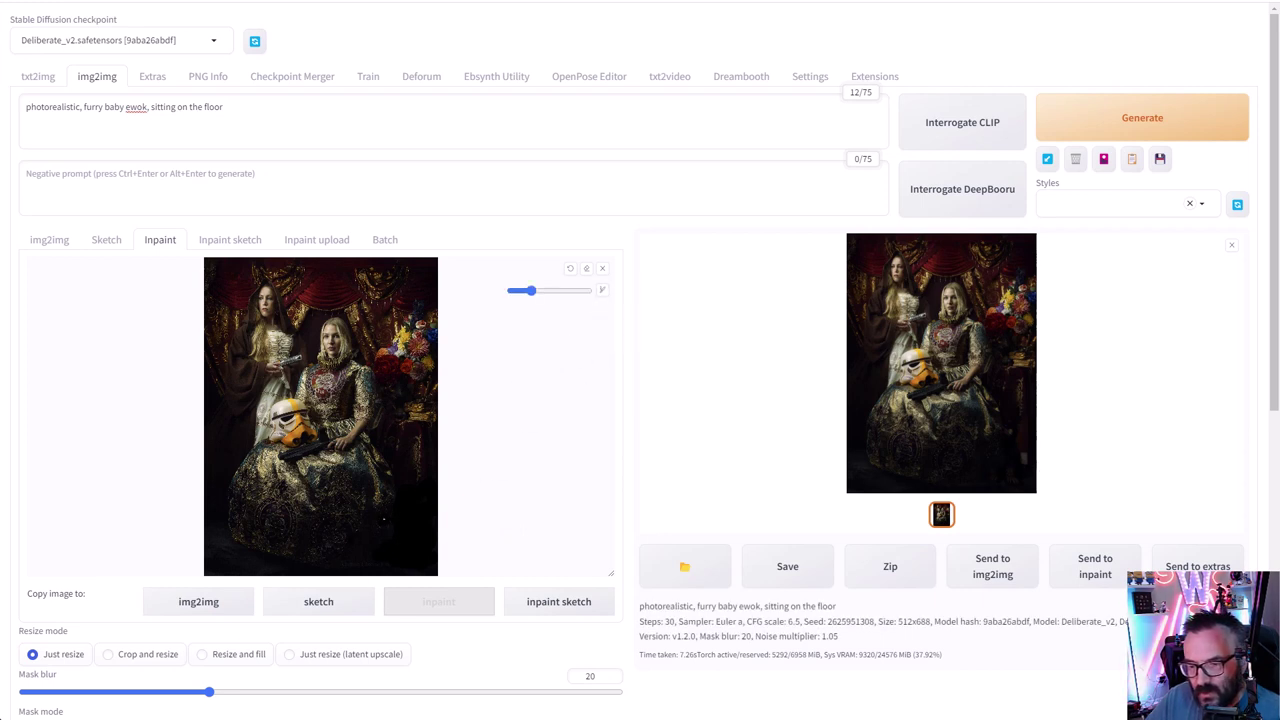
left_click_drag(531, 290, 548, 290)
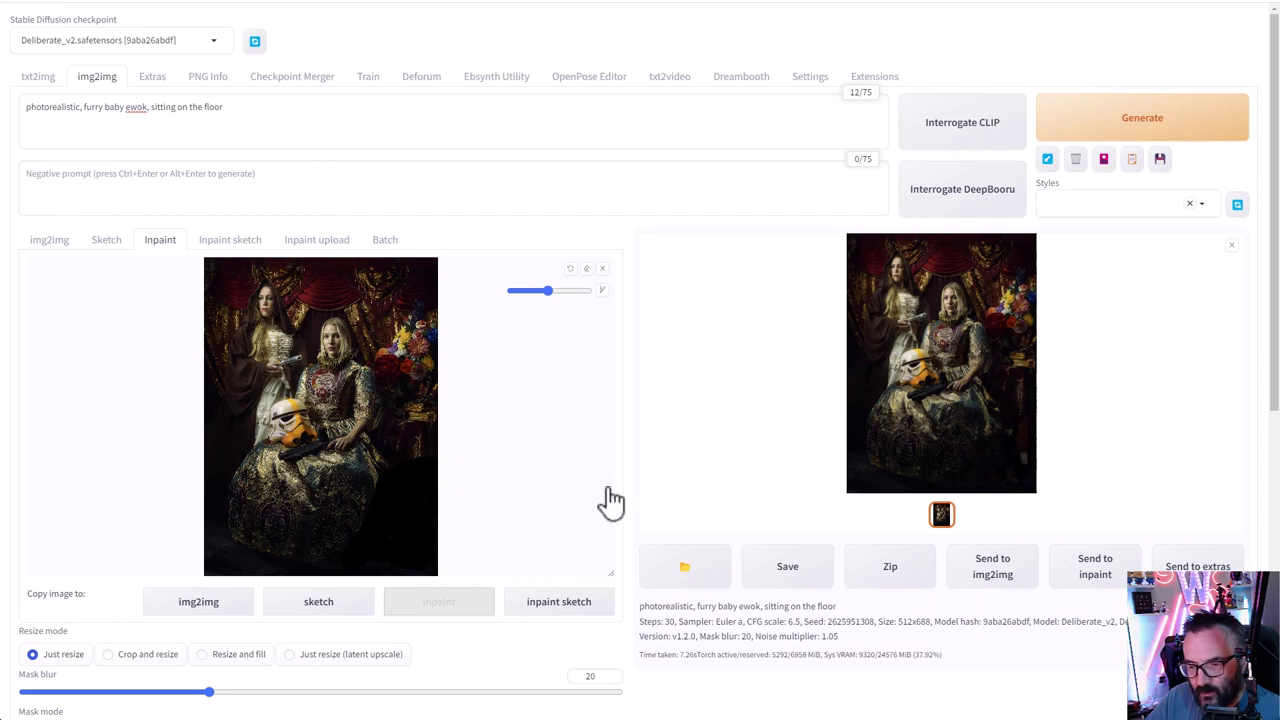
scroll(756, 380, "down", 3)
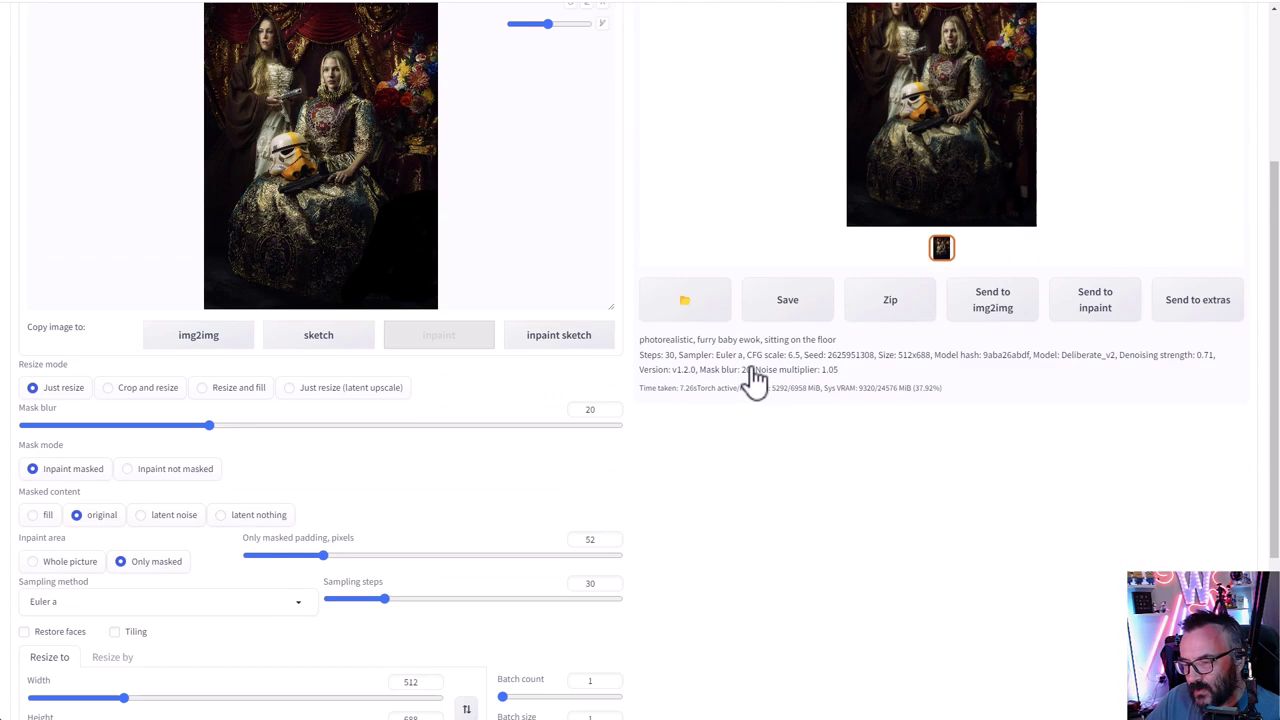
scroll(756, 380, "up", 3)
- Generate the portrait with the enlarged mask and examine the ewok in the enlarged result
left_click(1120, 114)
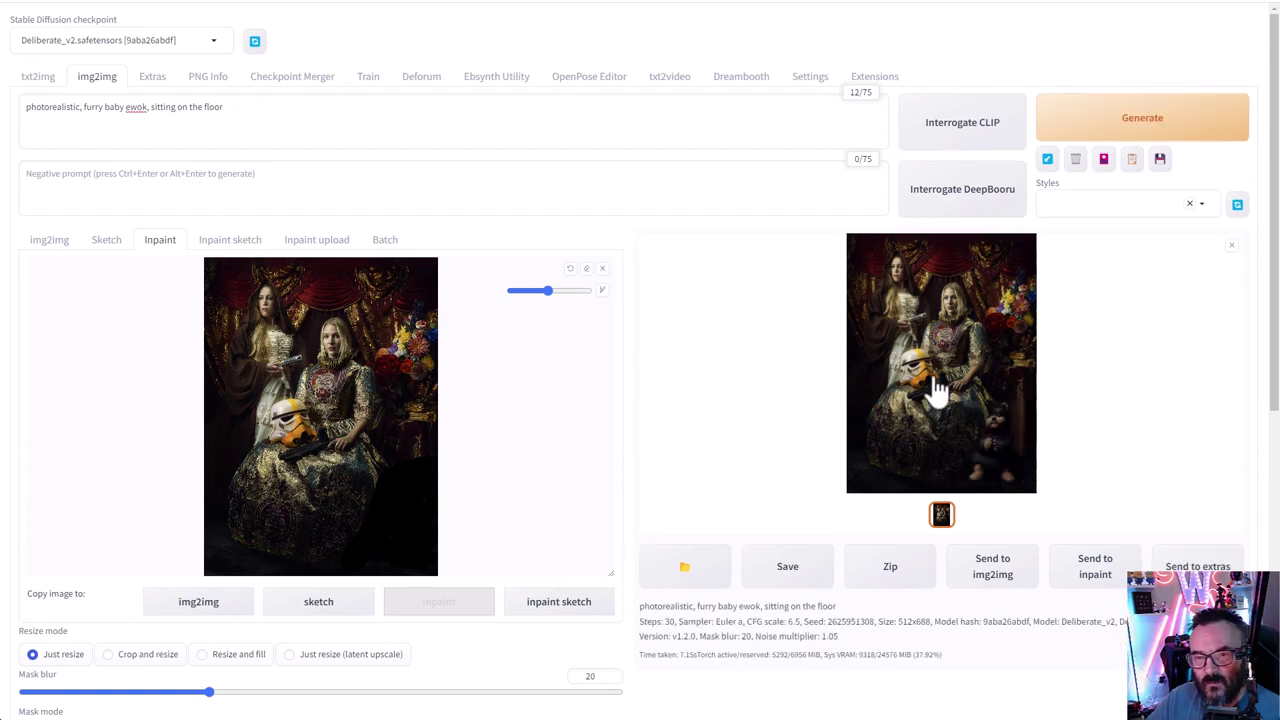
left_click(937, 392)
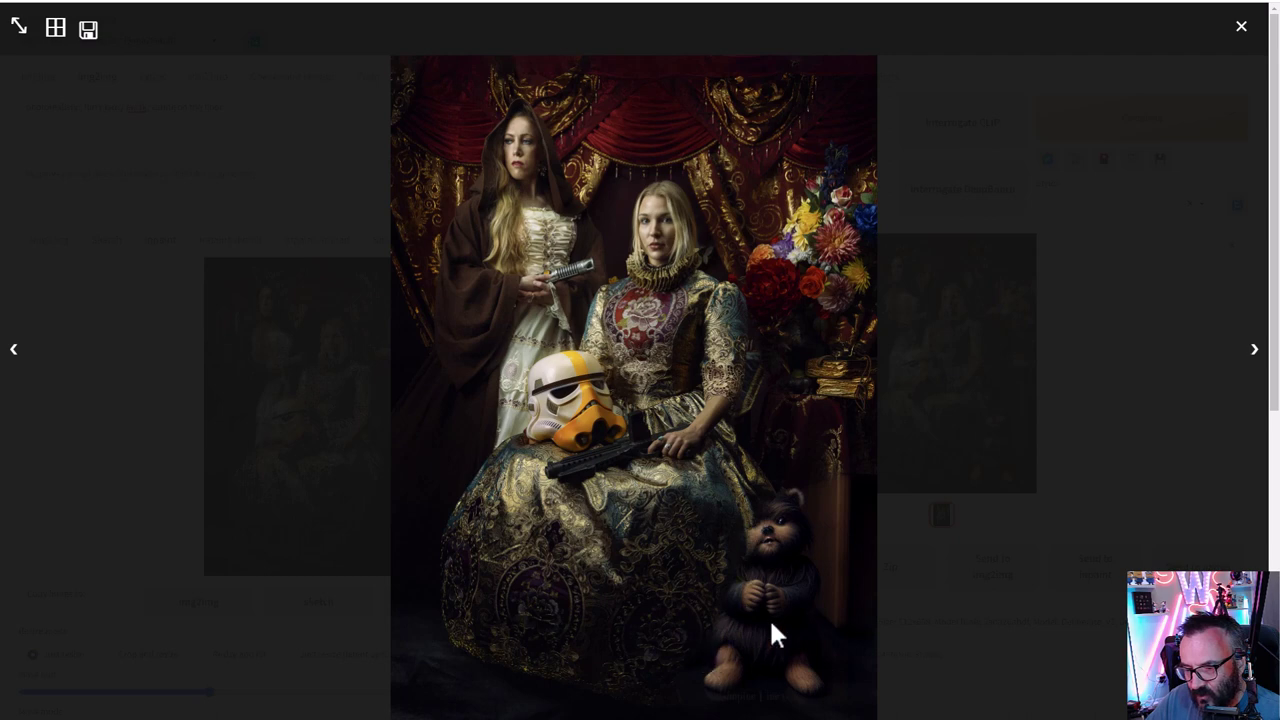
left_click(1239, 30)
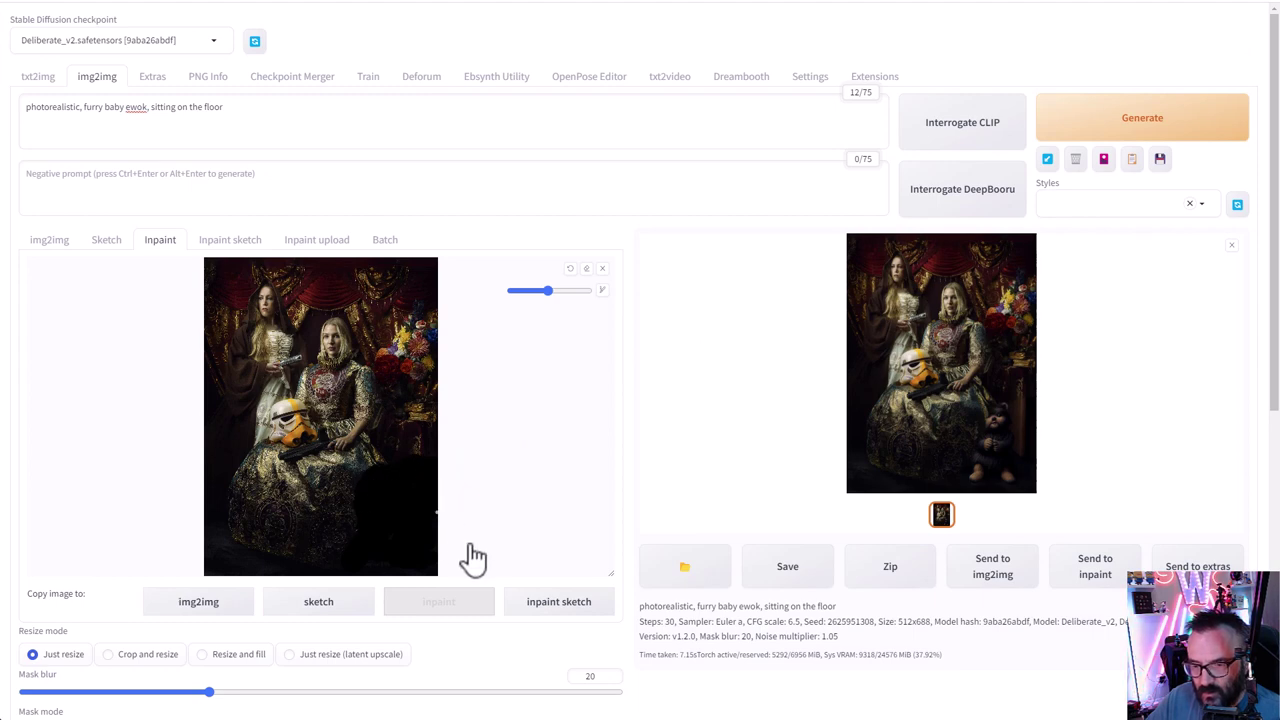
- Set the only-masked padding to 68 pixels and the mask blur to 30
scroll(478, 557, "down", 5)
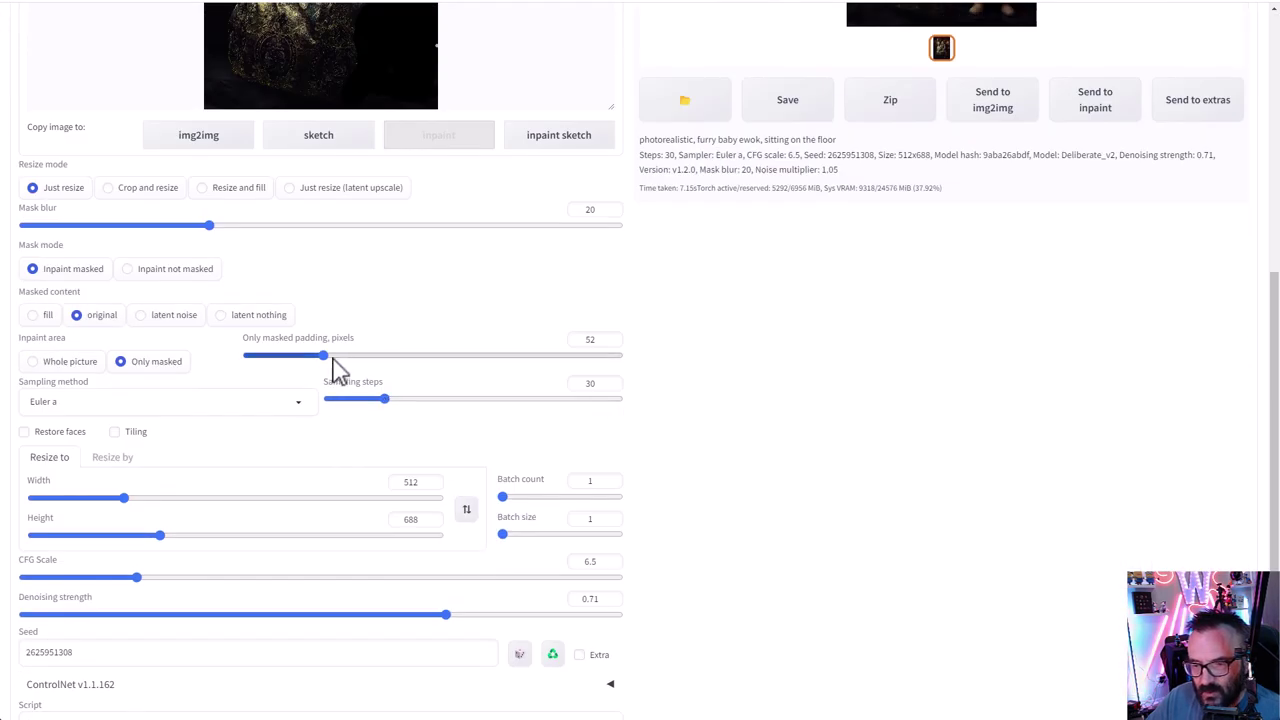
left_click_drag(333, 357, 346, 355)
left_click_drag(210, 226, 262, 238)
scroll(474, 337, "up", 3)
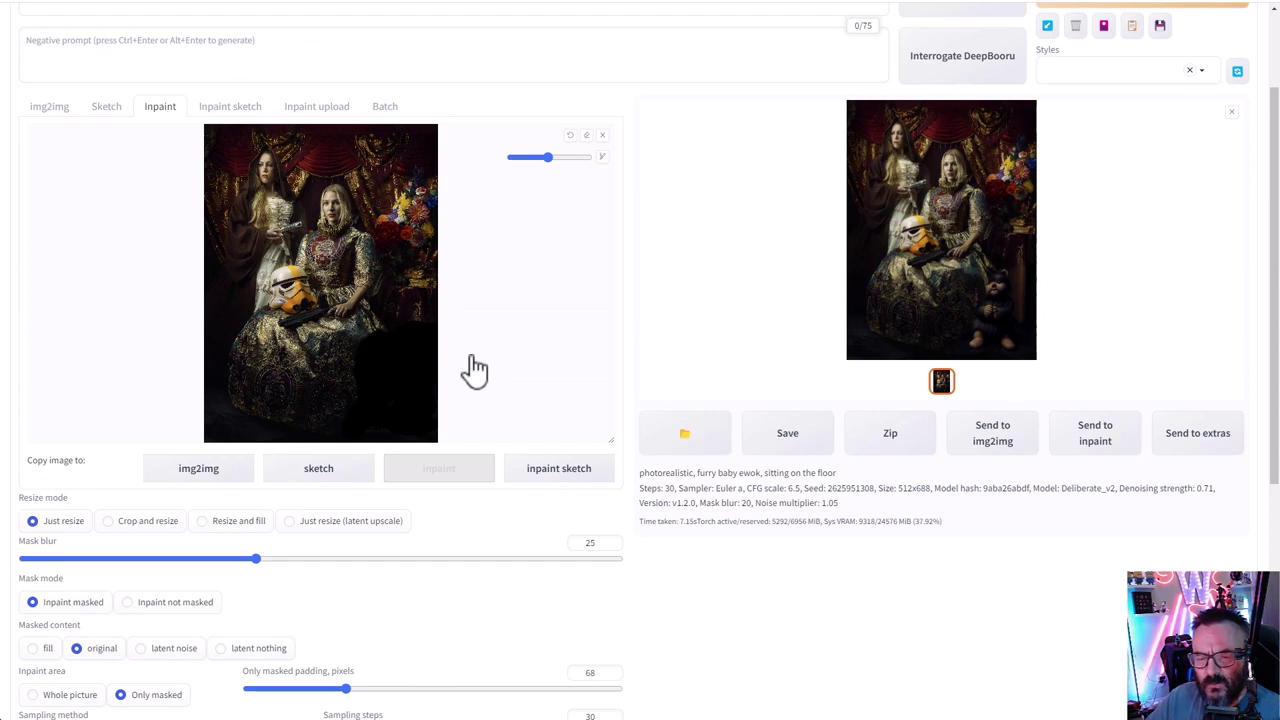
scroll(385, 500, "down", 2)
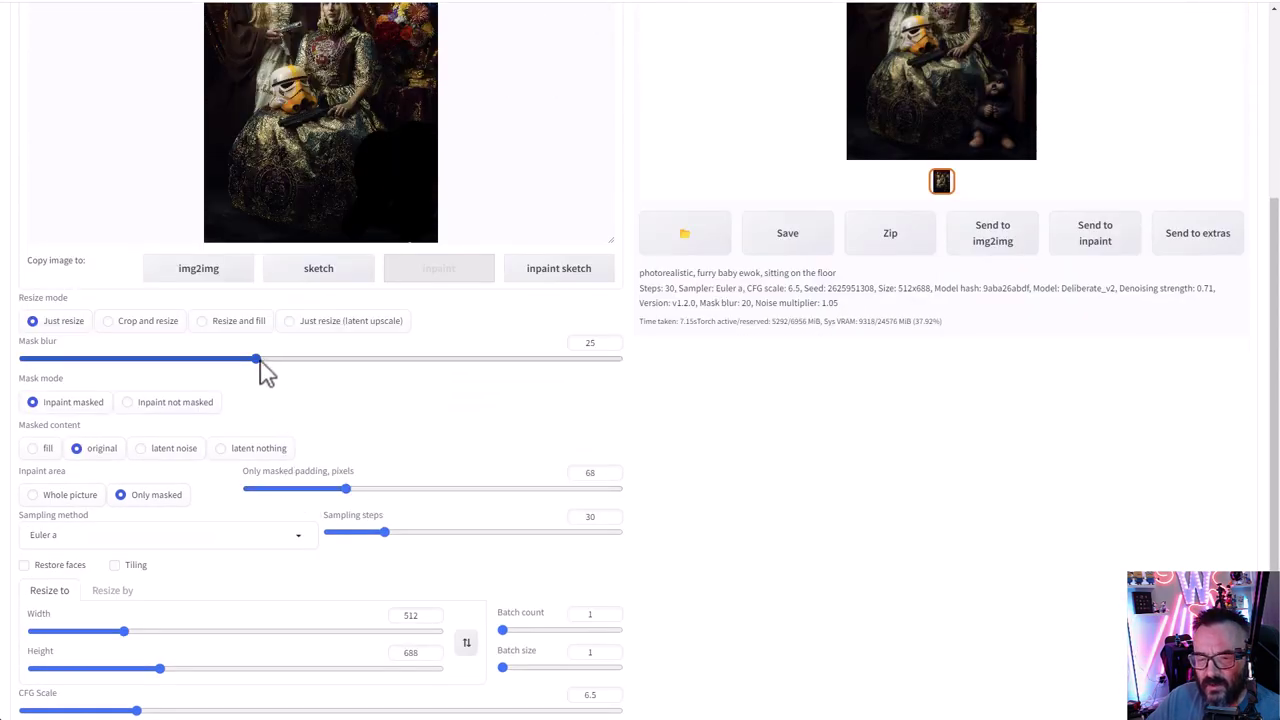
left_click_drag(260, 366, 306, 377)
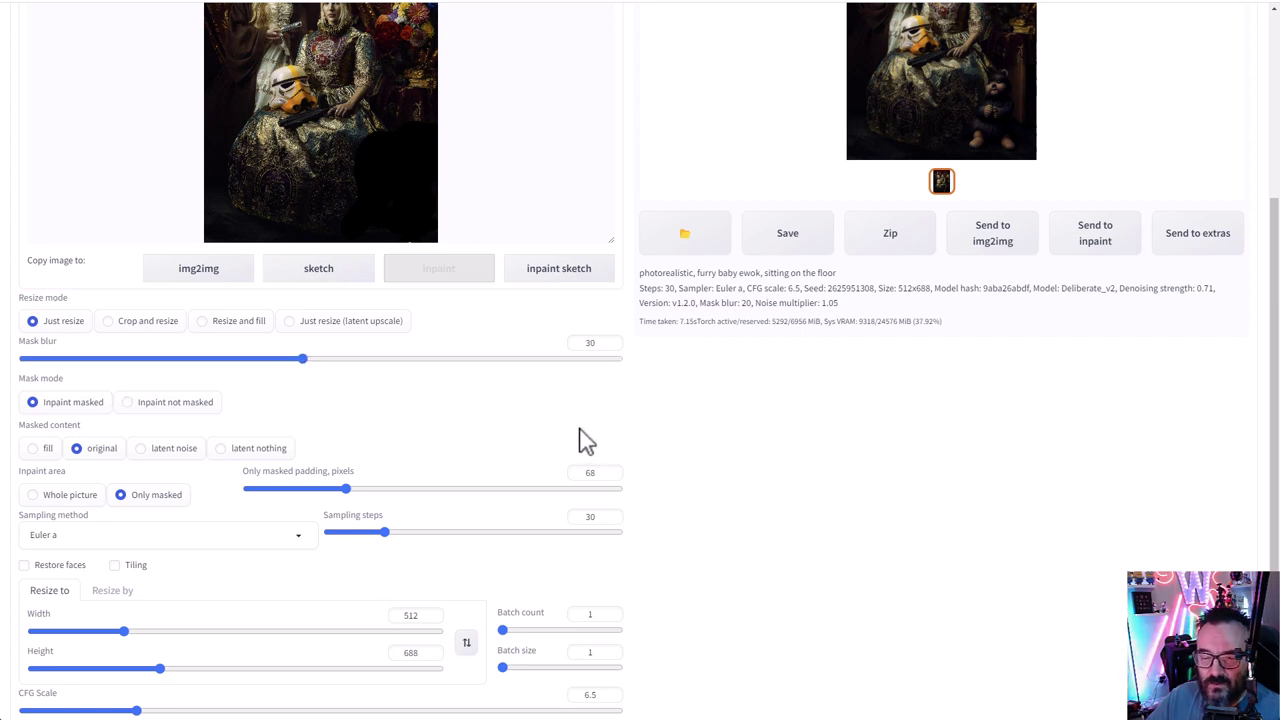
- Check the remaining generation settings, regenerate with mask blur 30 and padding 68, and inspect the enlarged ewok
scroll(580, 442, "down", 1)
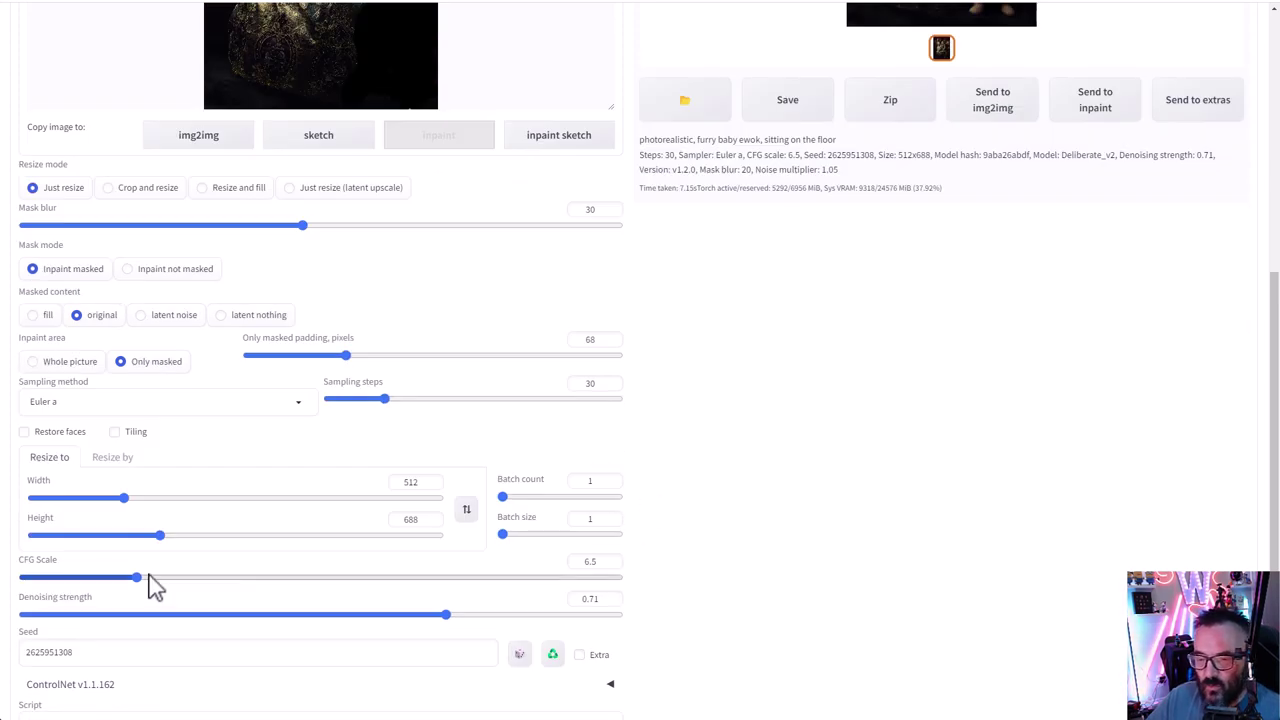
scroll(149, 586, "down", 1)
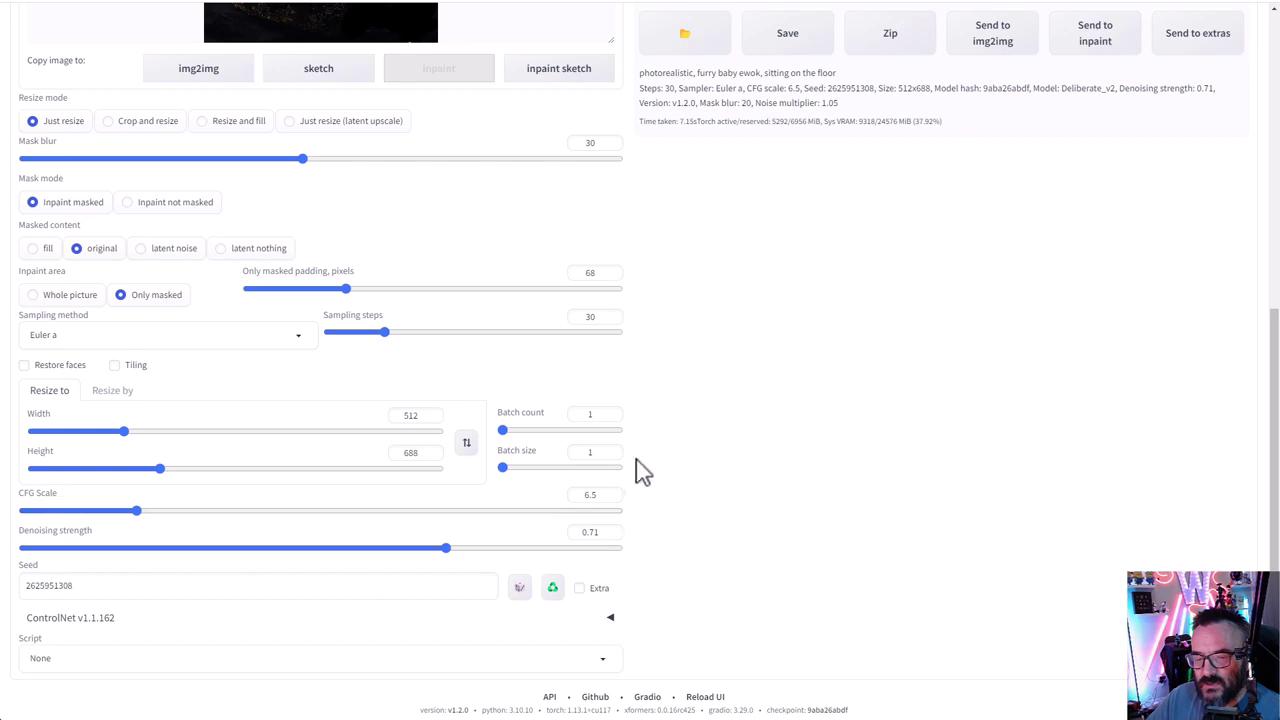
scroll(640, 472, "up", 4)
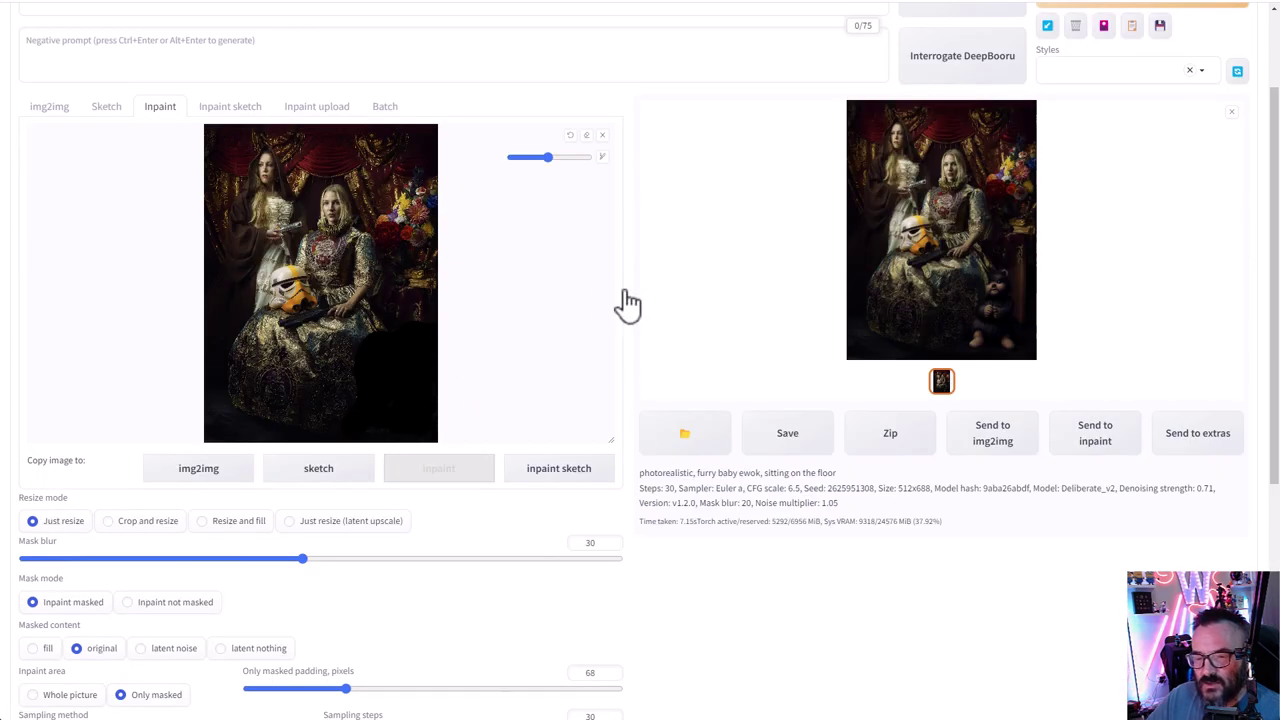
scroll(1128, 266, "up", 2)
left_click(1208, 126)
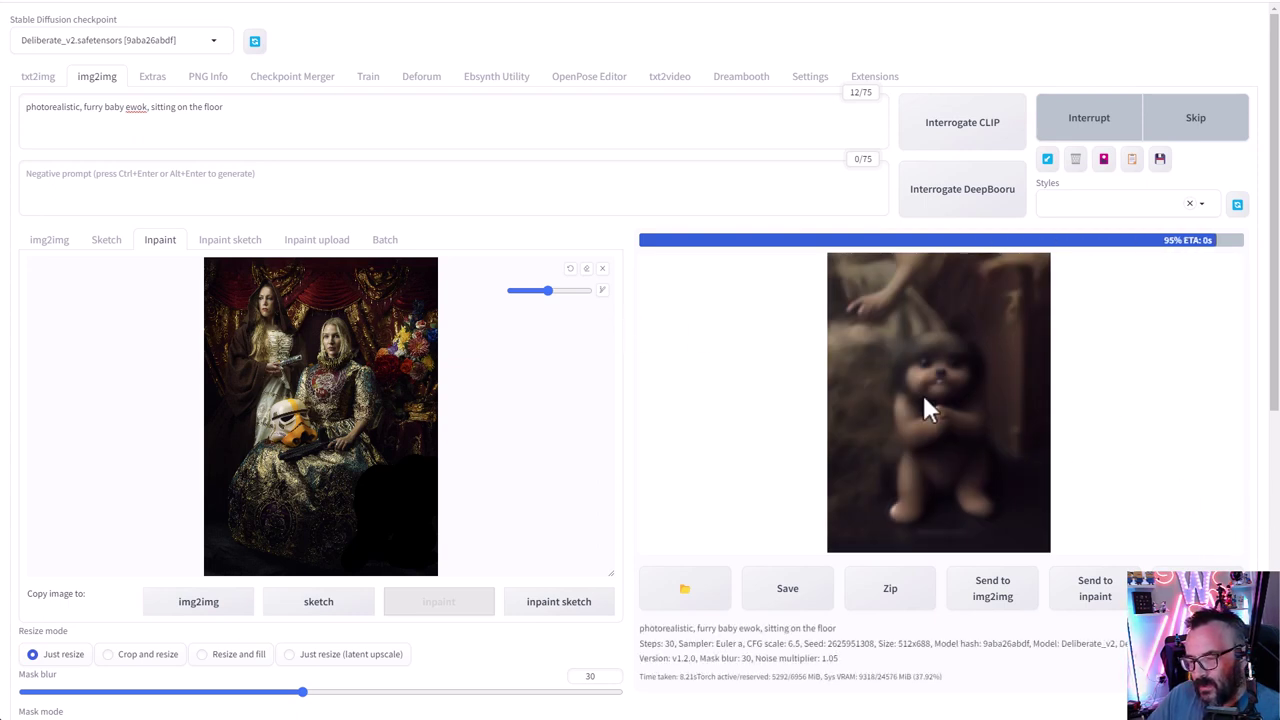
left_click(995, 457)
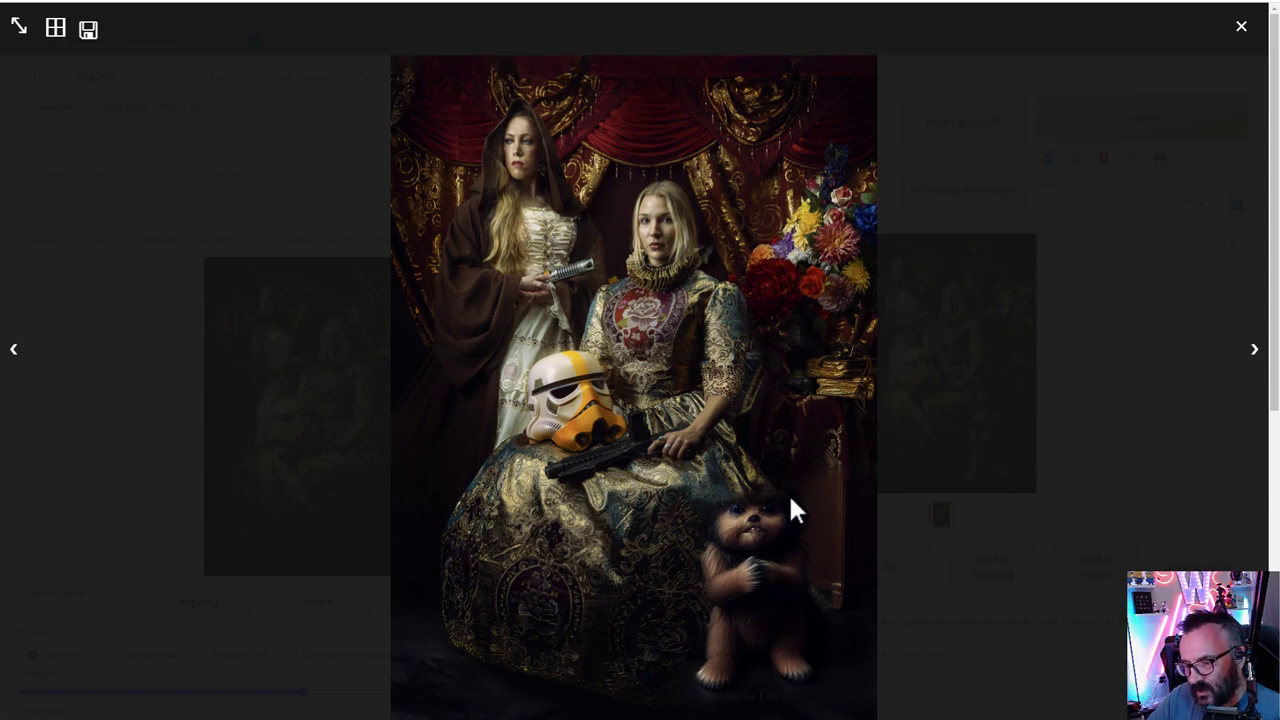
left_click(1223, 46)
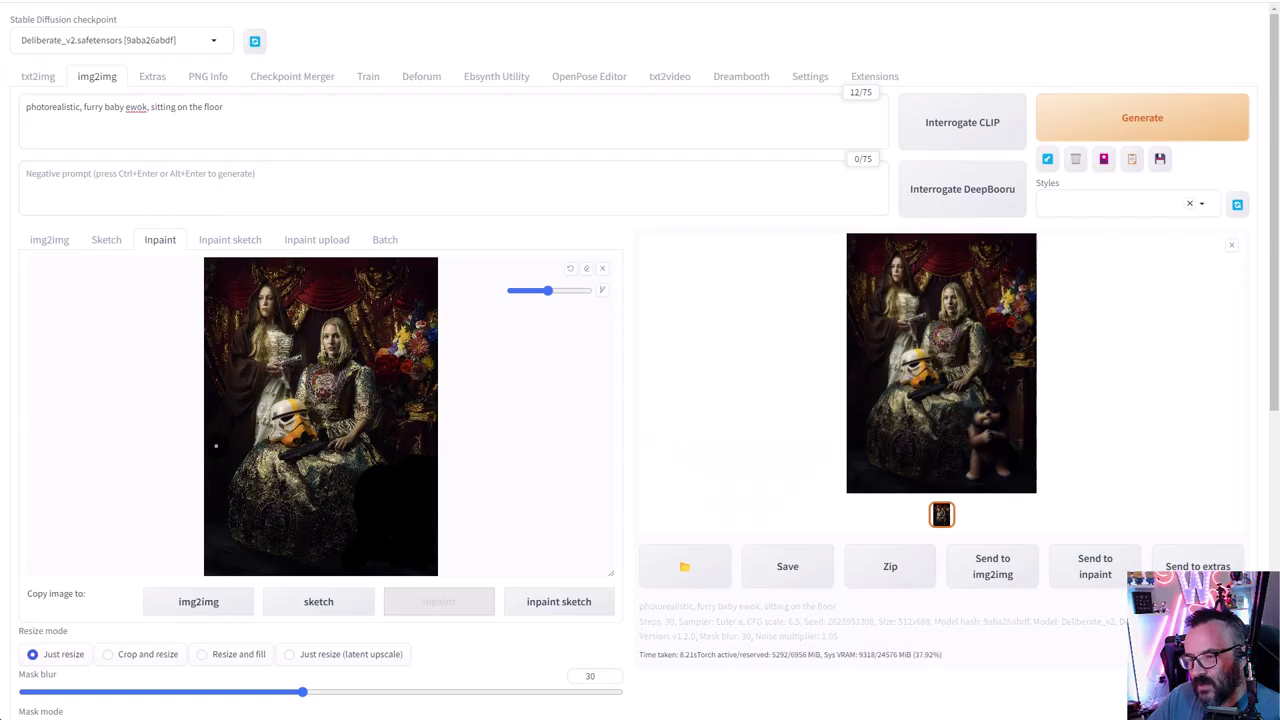
- Reduce the only-masked padding to 16 pixels
scroll(344, 413, "down", 4)
scroll(351, 429, "down", 1)
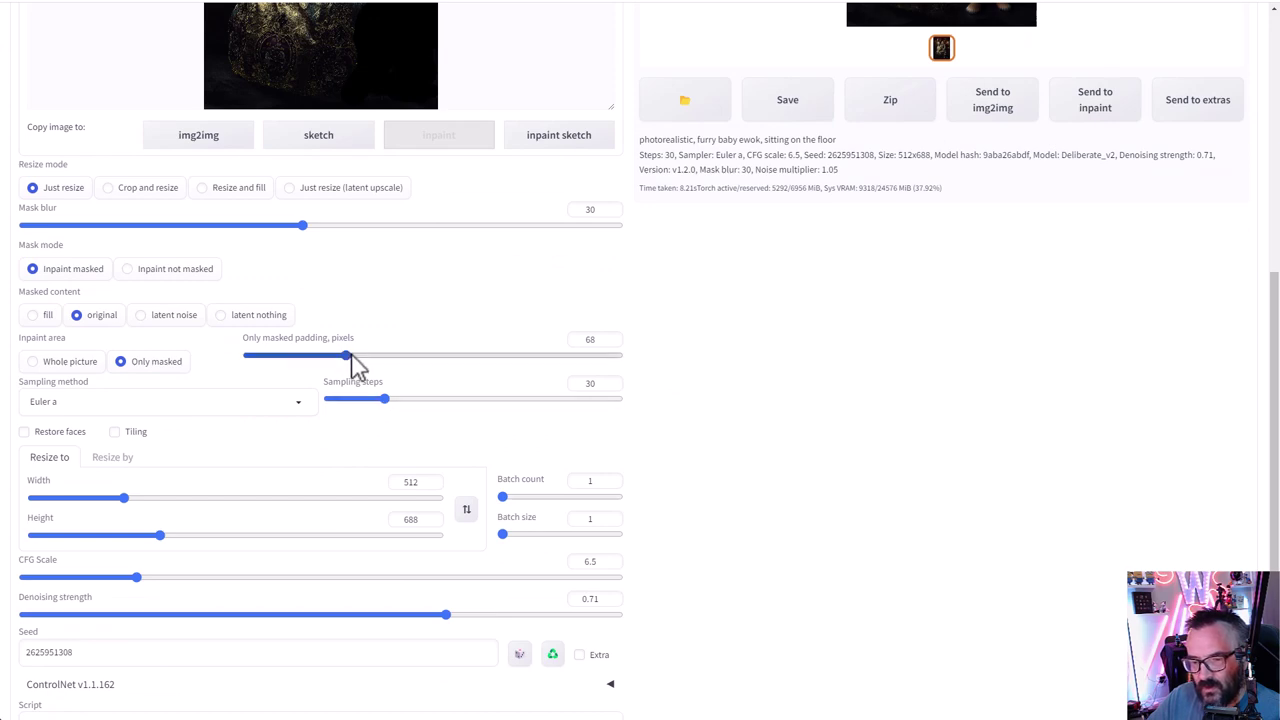
left_click_drag(350, 358, 272, 362)
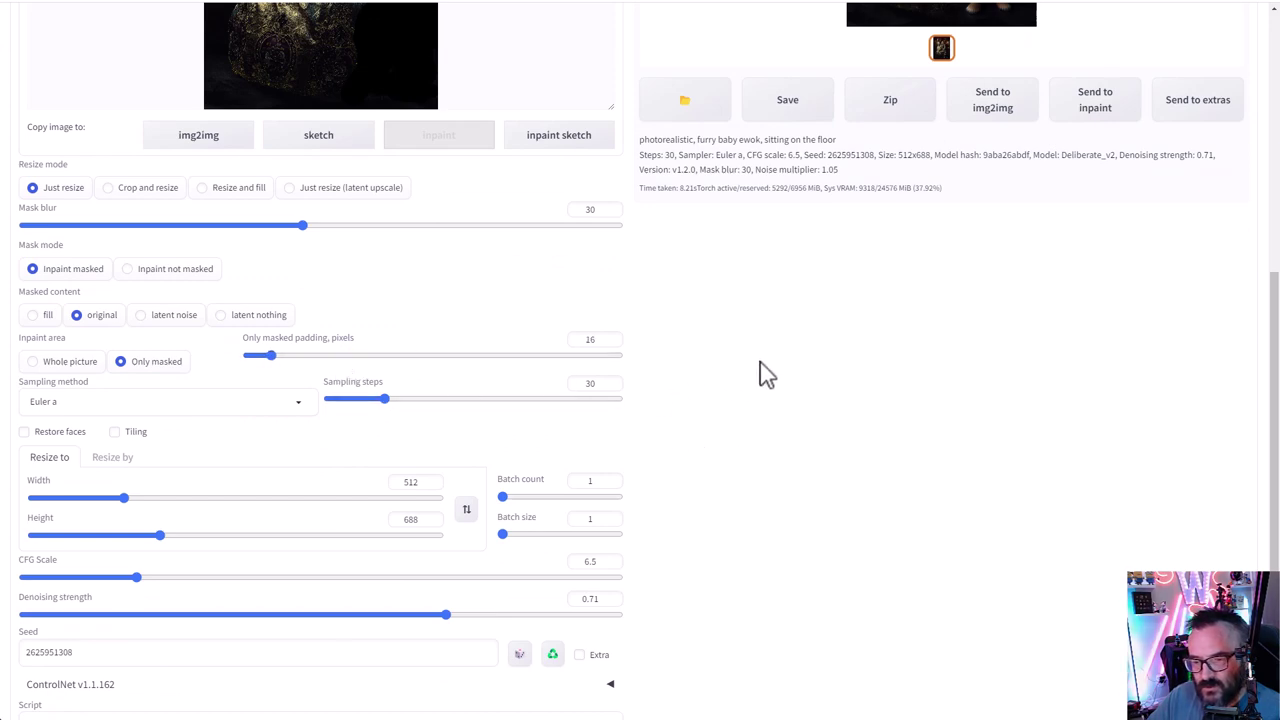
- Generate the portrait with the 16-pixel padding and inspect the ewok in the enlarged result
scroll(805, 368, "up", 5)
left_click(1130, 130)
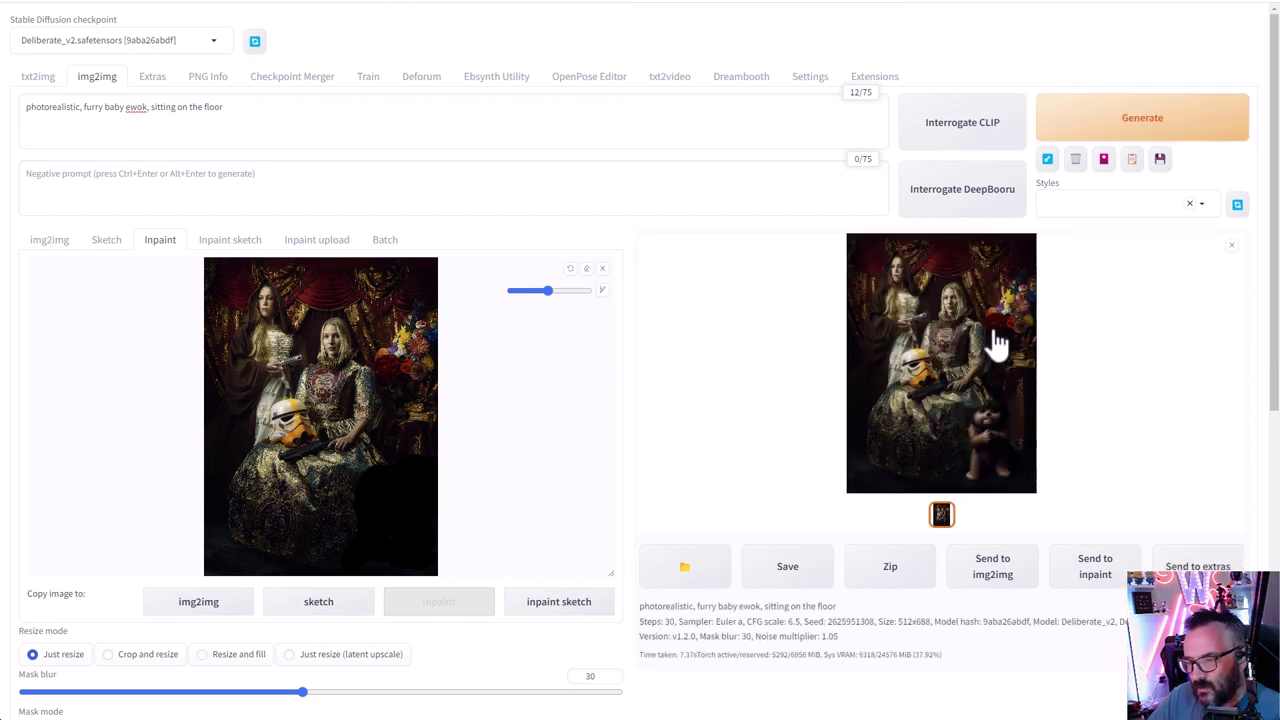
left_click(1002, 450)
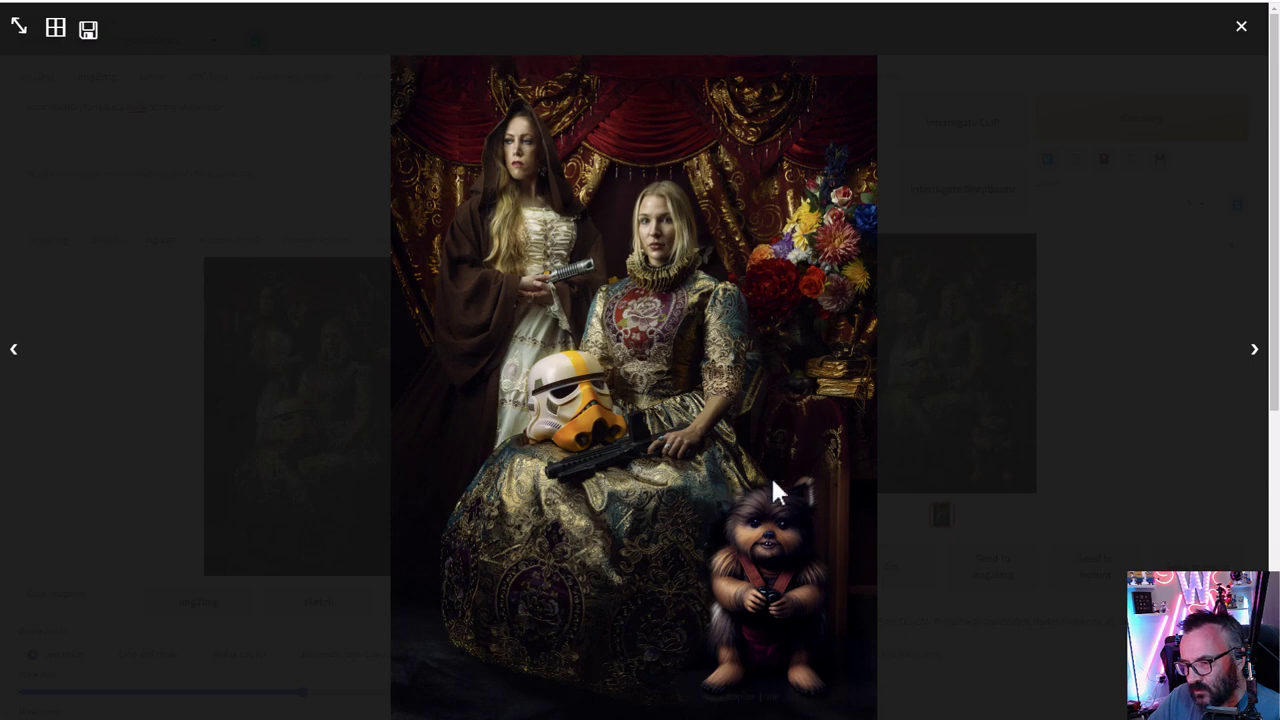
left_click(1240, 27)
- Set the denoising strength to 0.55 and the only-masked padding to 8 pixels
scroll(480, 410, "down", 1)
scroll(493, 398, "down", 4)
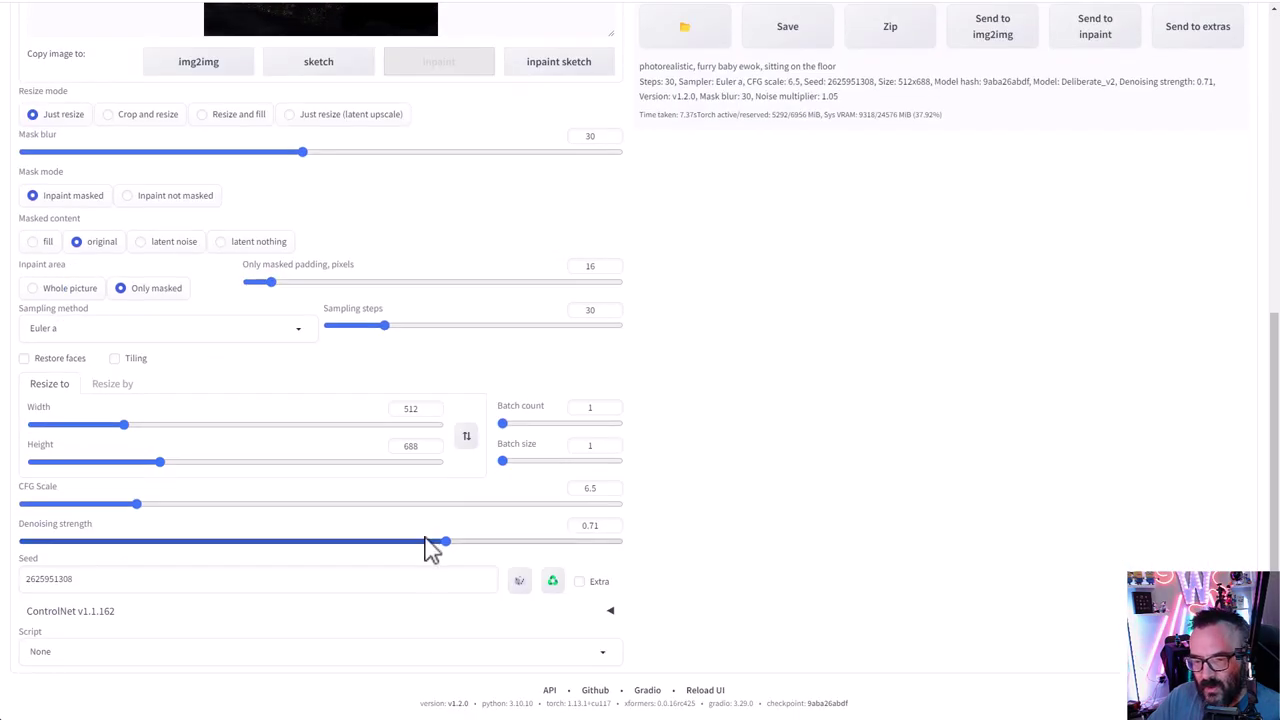
left_click_drag(445, 542, 353, 547)
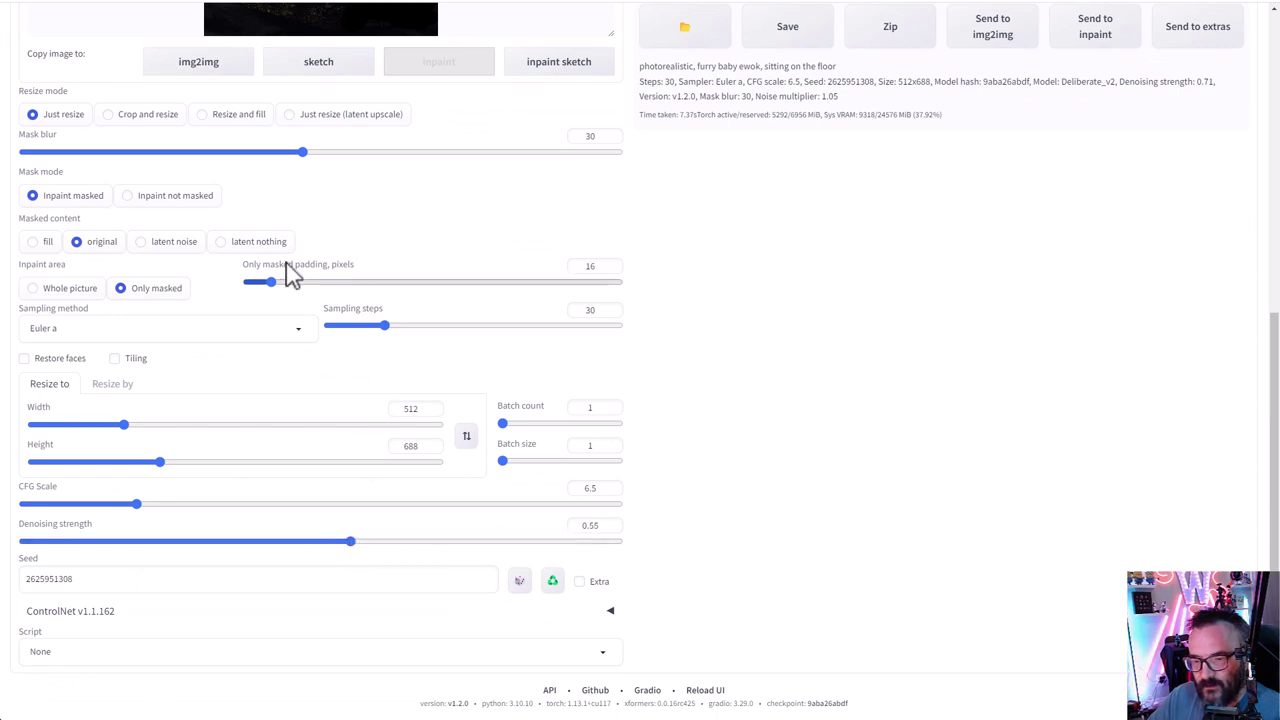
left_click_drag(273, 290, 258, 294)
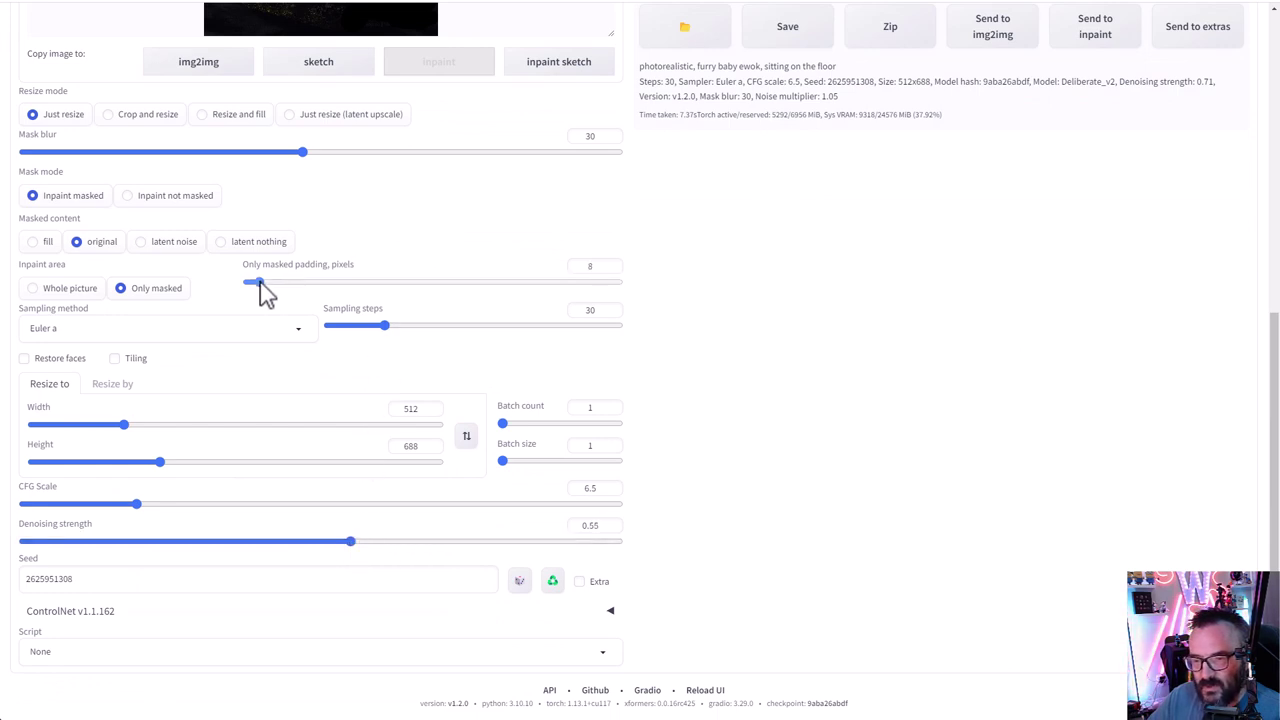
- Generate the portrait with denoising strength 0.55 and padding 8, and inspect the enlarged result
scroll(808, 374, "up", 4)
scroll(1139, 199, "up", 2)
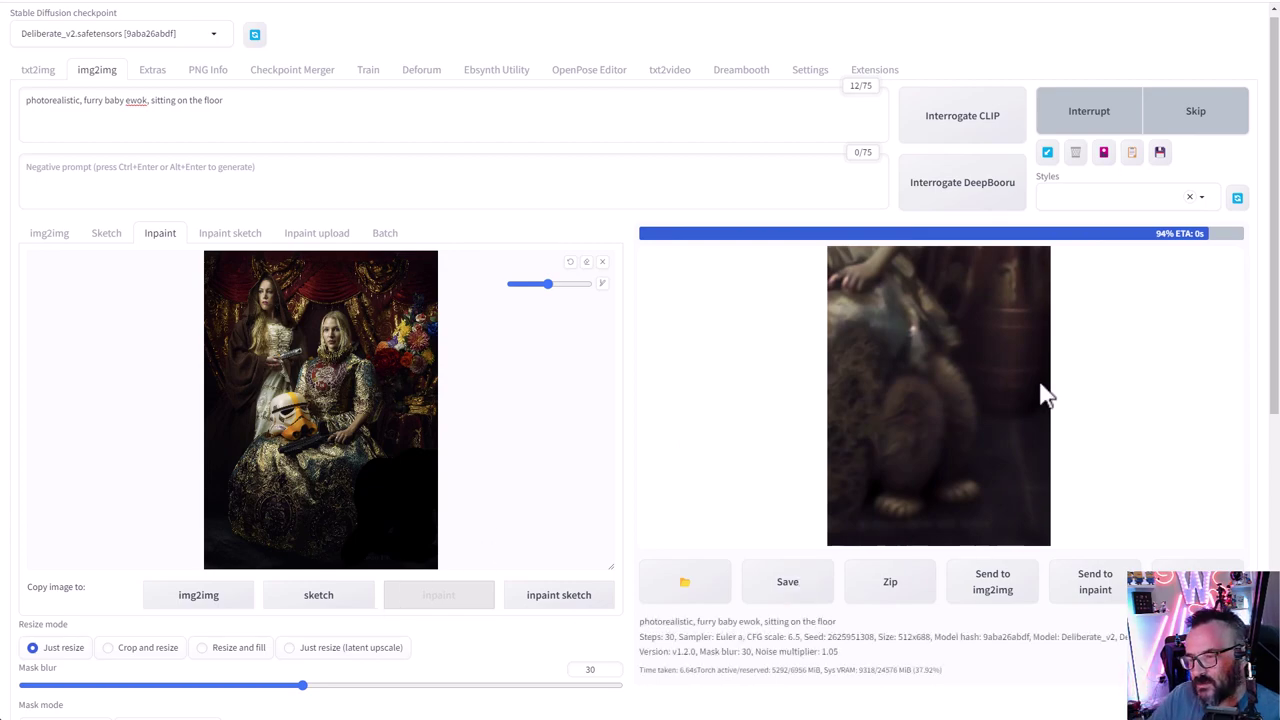
left_click(976, 468)
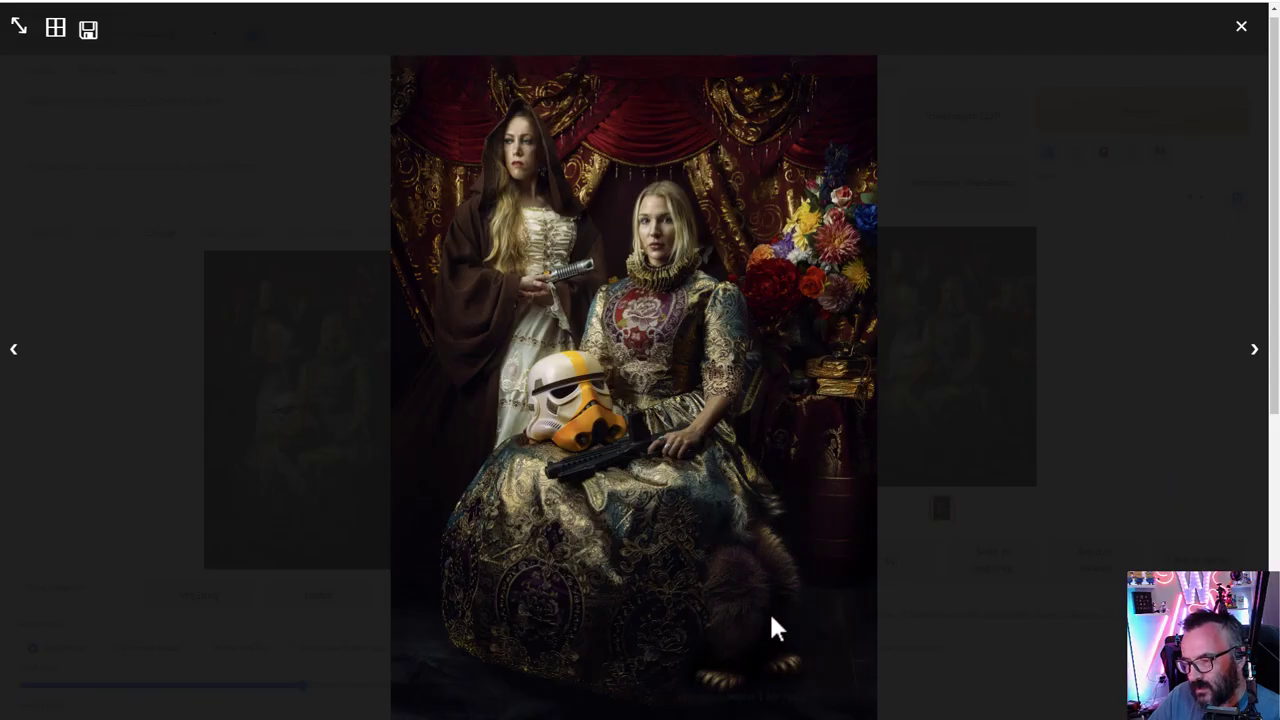
left_click(1241, 27)
- Raise the inpaint denoising strength slightly
scroll(517, 409, "down", 3)
scroll(517, 409, "down", 2)
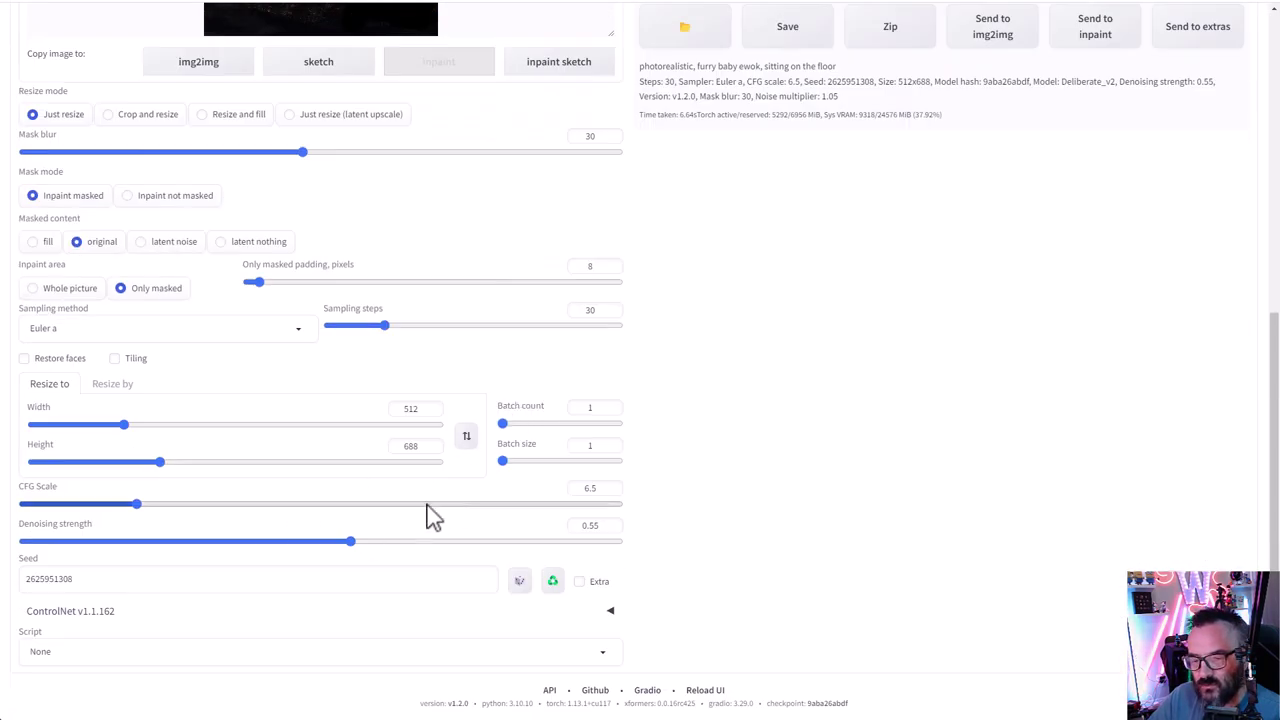
left_click_drag(350, 542, 381, 541)
- Regenerate the portrait with the raised denoising strength and examine how the ewok blends in at enlarged size
scroll(1083, 391, "up", 5)
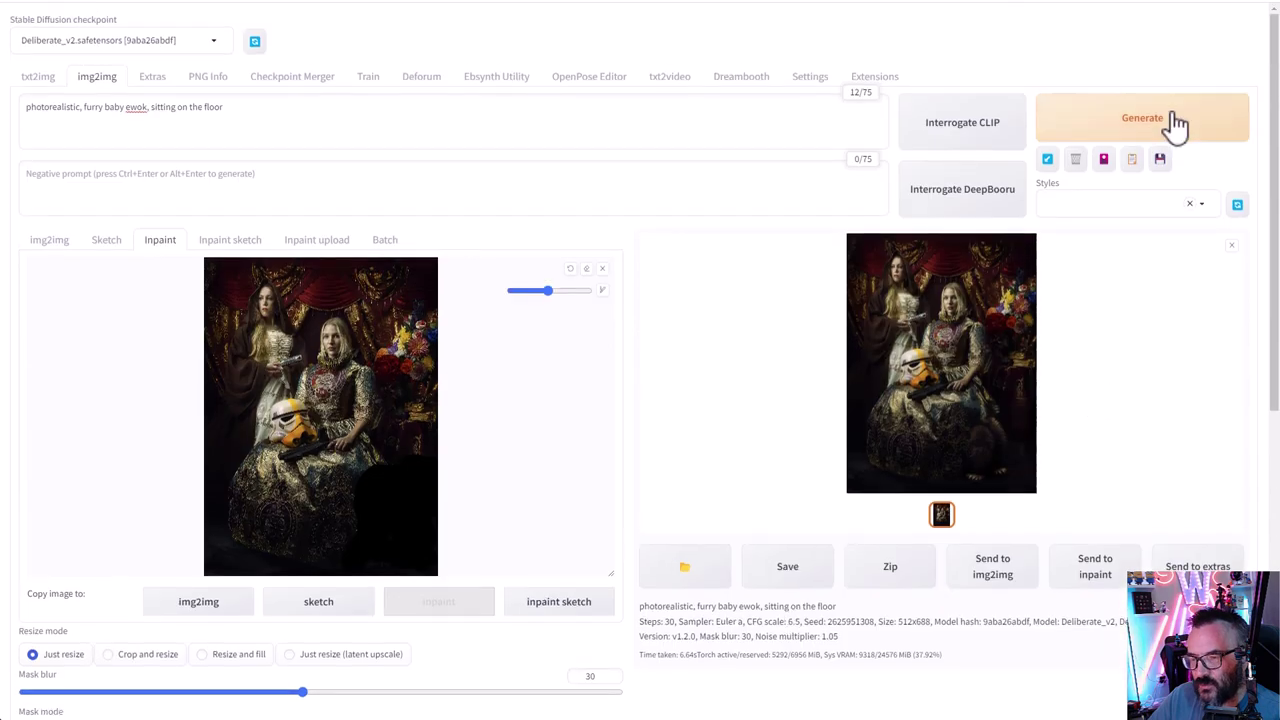
left_click(1171, 123)
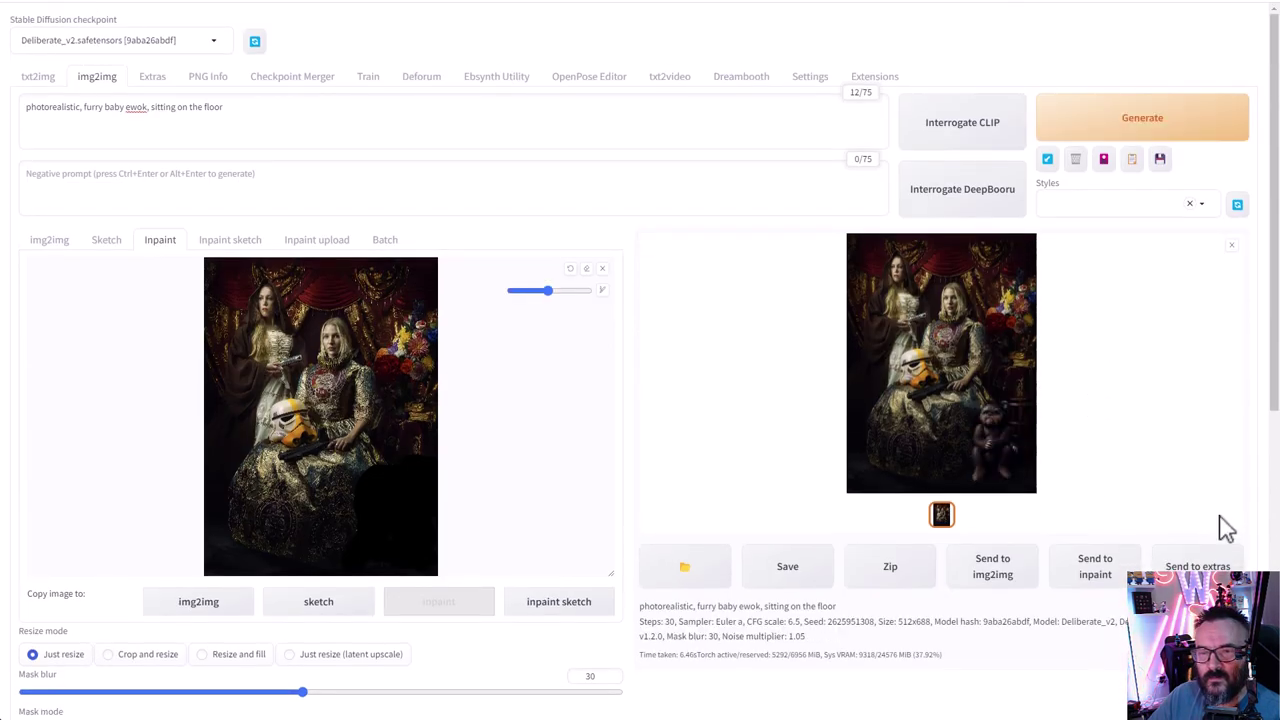
left_click(1000, 490)
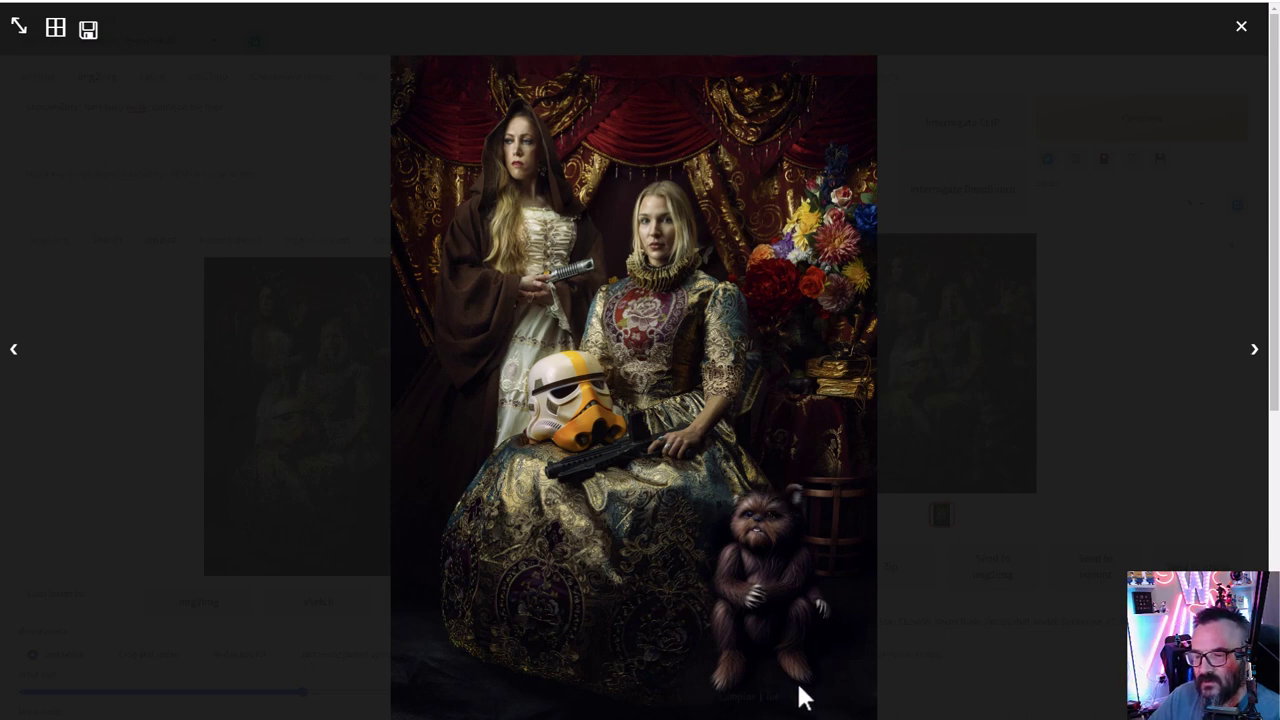
left_click(1241, 28)
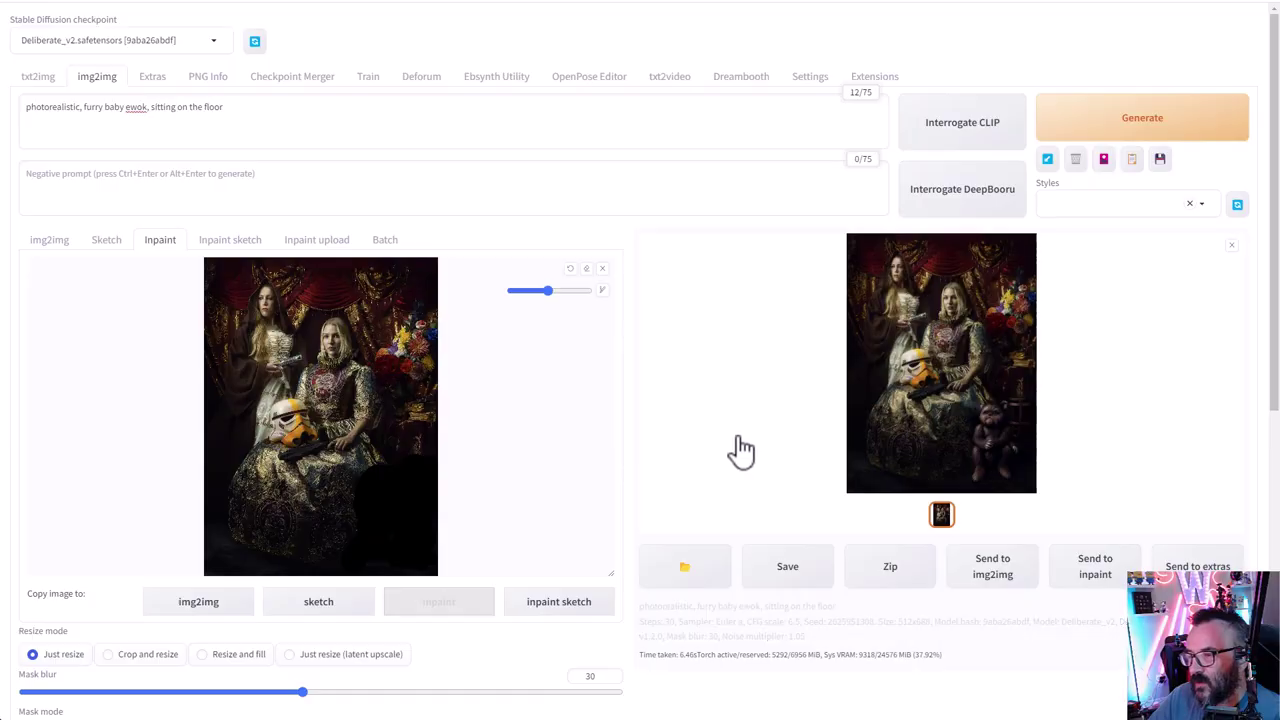
- Load the generated ewok portrait back into inpainting and mask a round spot on the front of the seated woman's dress
scroll(683, 400, "down", 1)
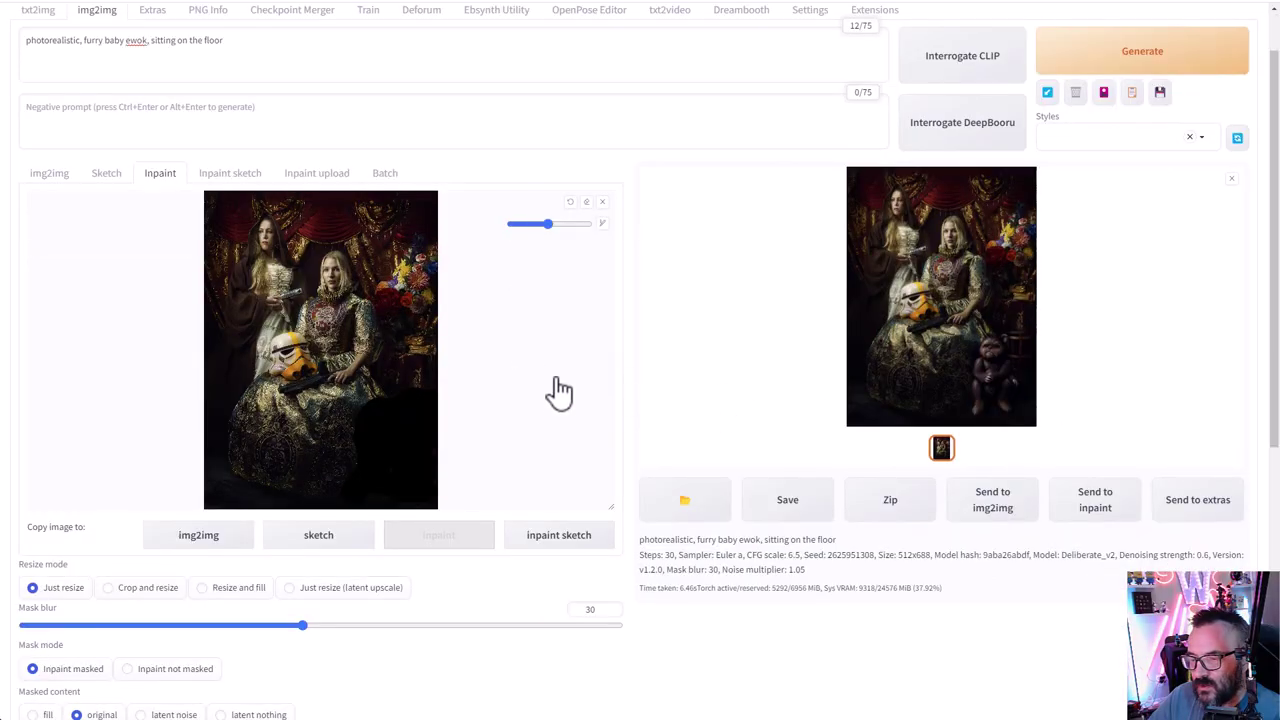
scroll(520, 374, "down", 3)
scroll(520, 374, "down", 1)
scroll(514, 371, "up", 4)
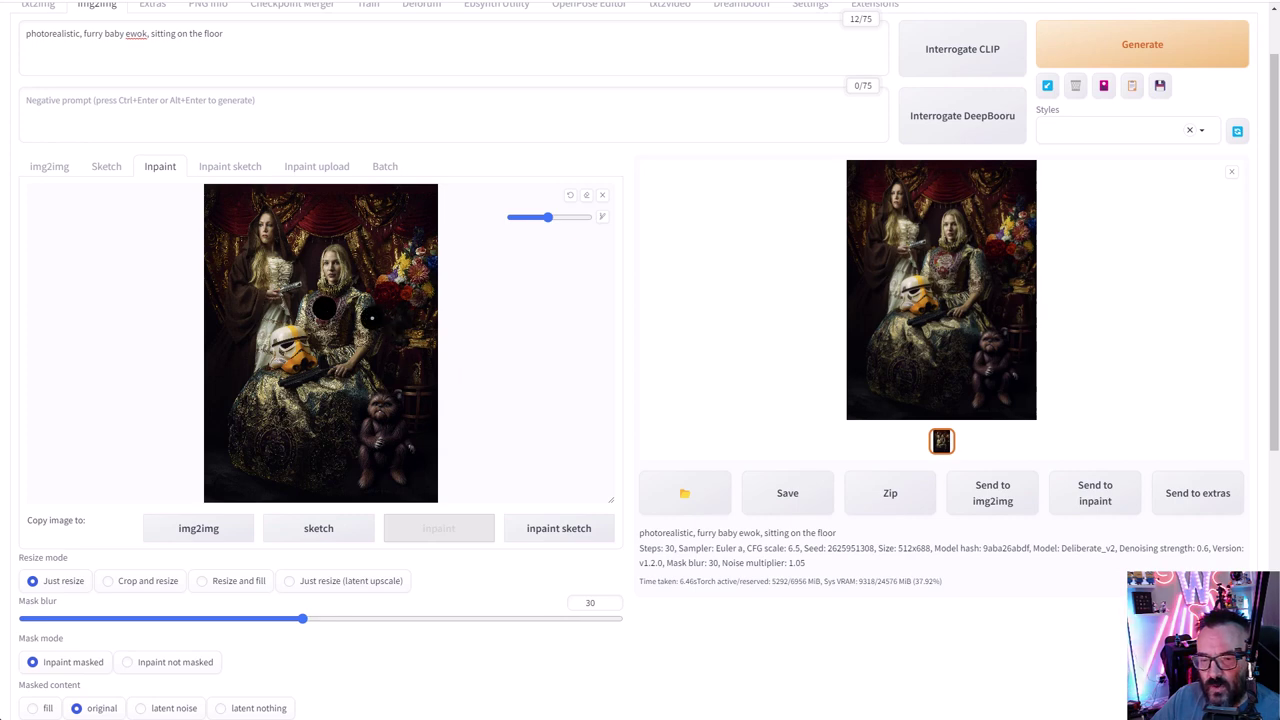
scroll(322, 128, "up", 2)
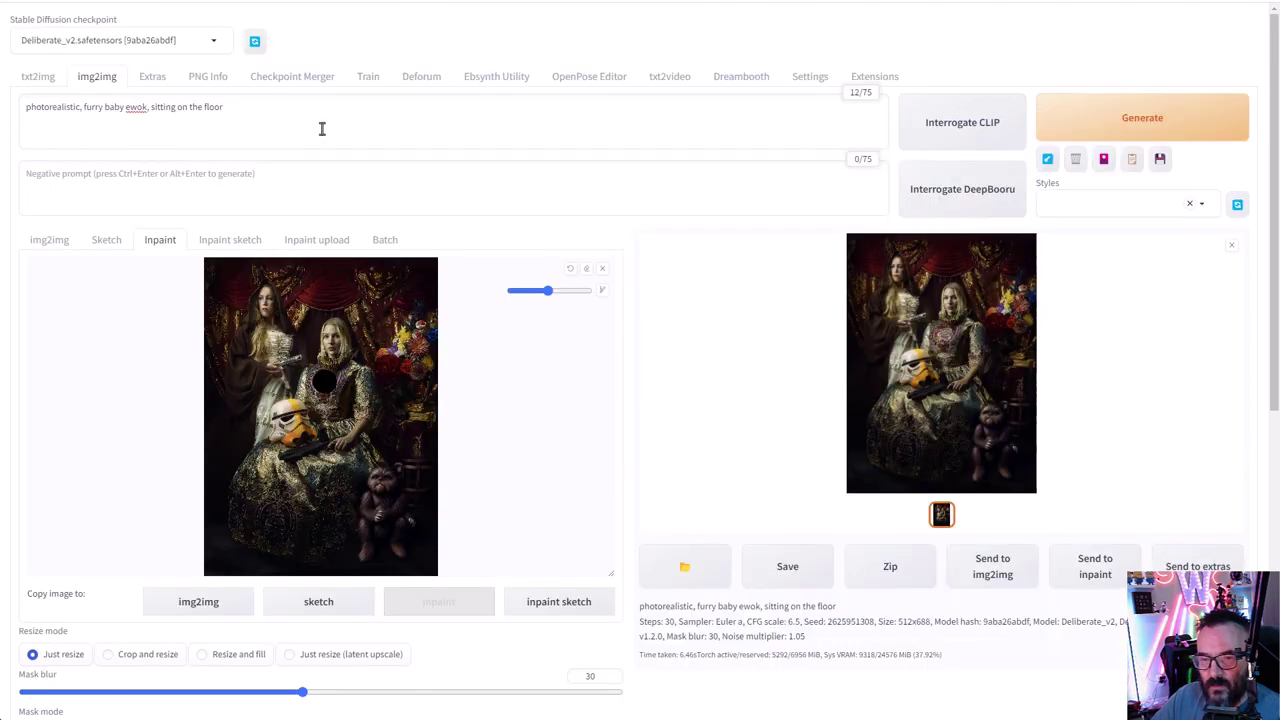
- Replace the prompt with "embroidery, star wars emblem", correcting the spelling of embroidery
left_click(316, 104)
key("ctrl+a")
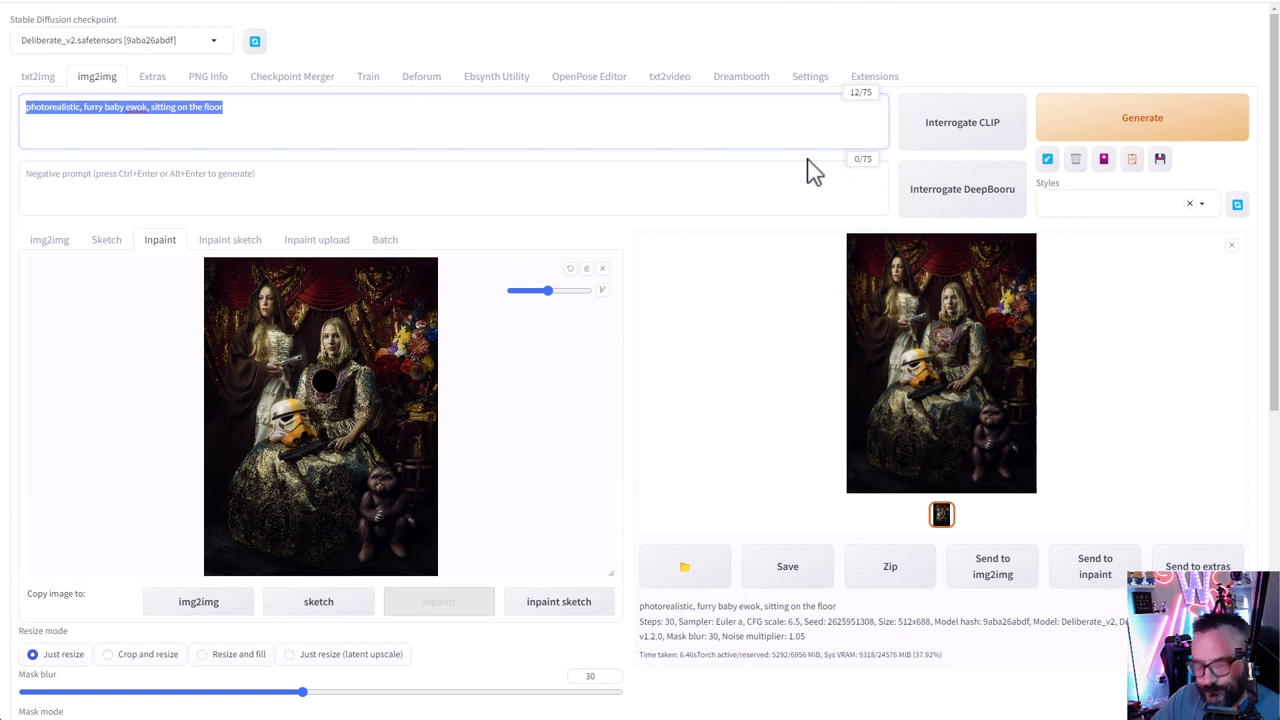
type("embro")
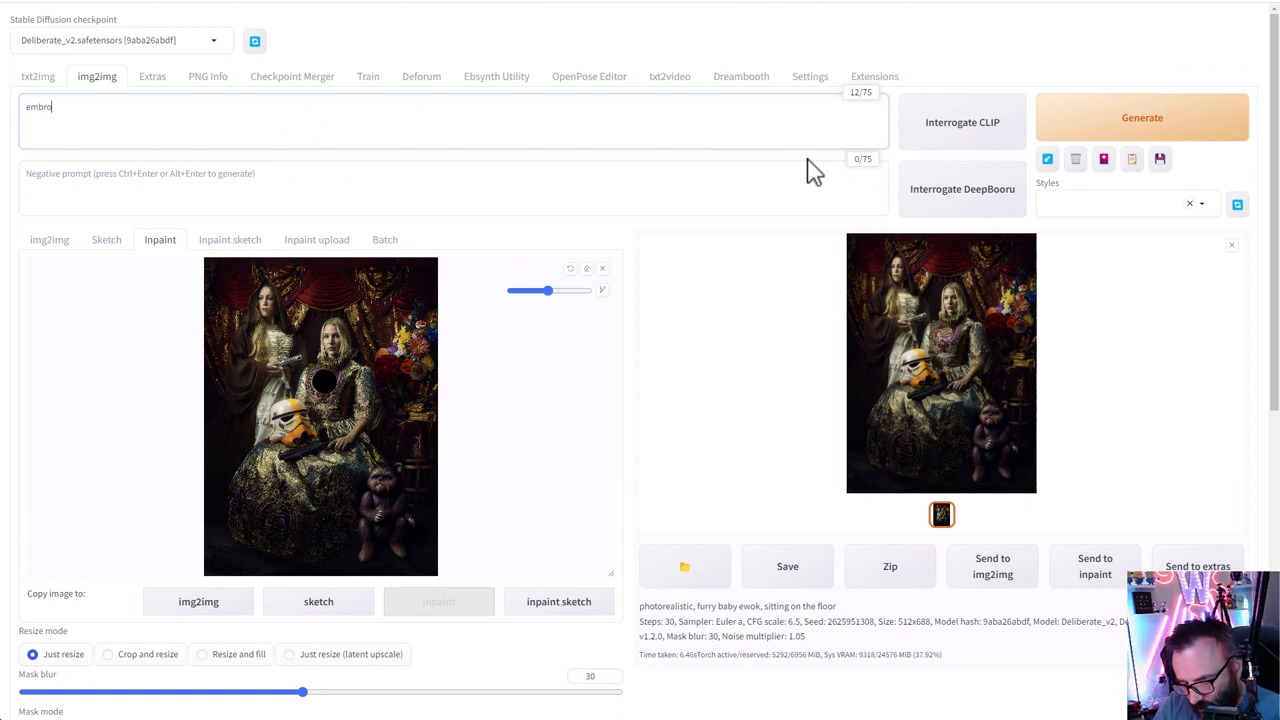
type("ido")
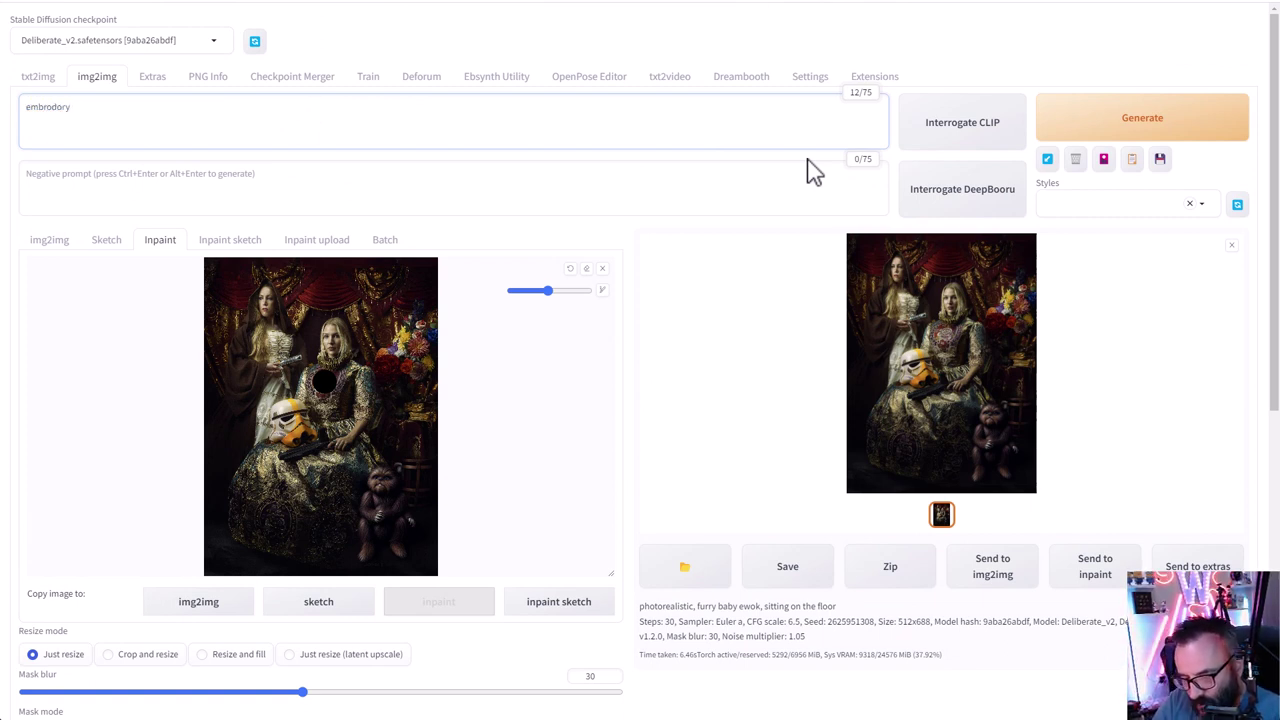
type("ry, s")
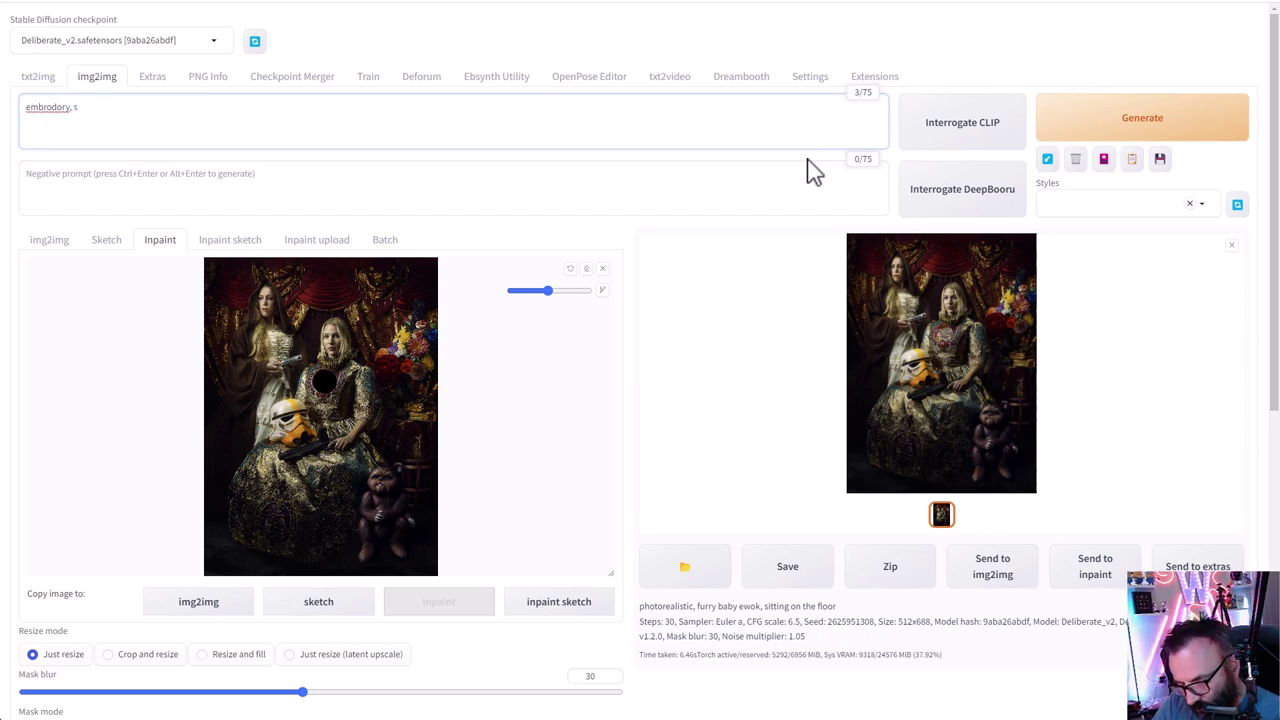
type("tar wars emblem")
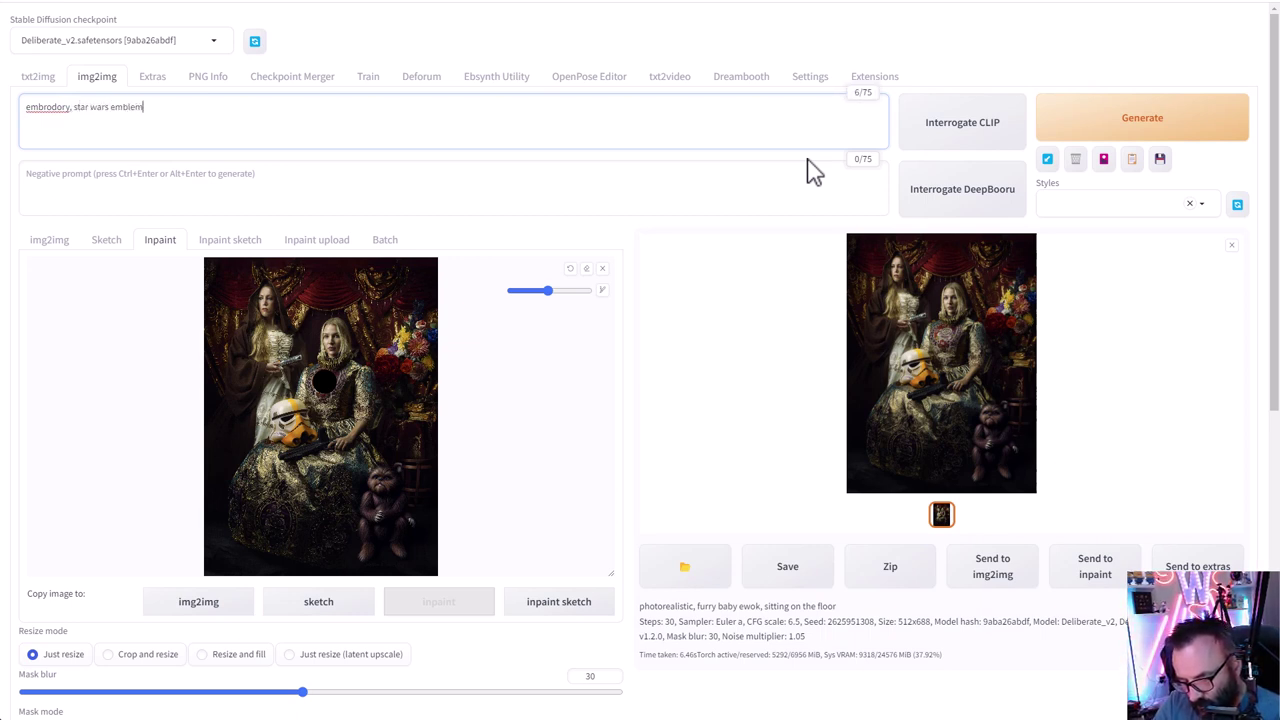
right_click(30, 107)
left_click(84, 118)
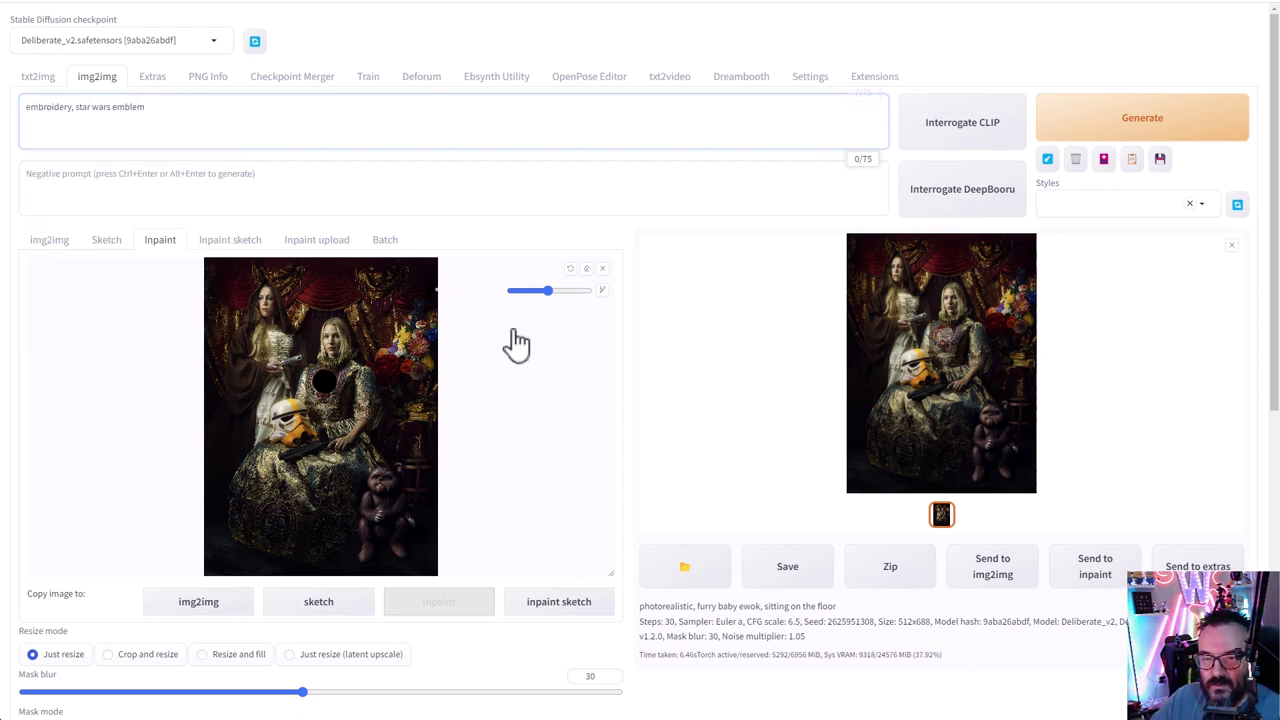
- Review the inpaint settings, generate the embroidered emblem on the dress, and inspect the result at enlarged size
scroll(668, 432, "down", 5)
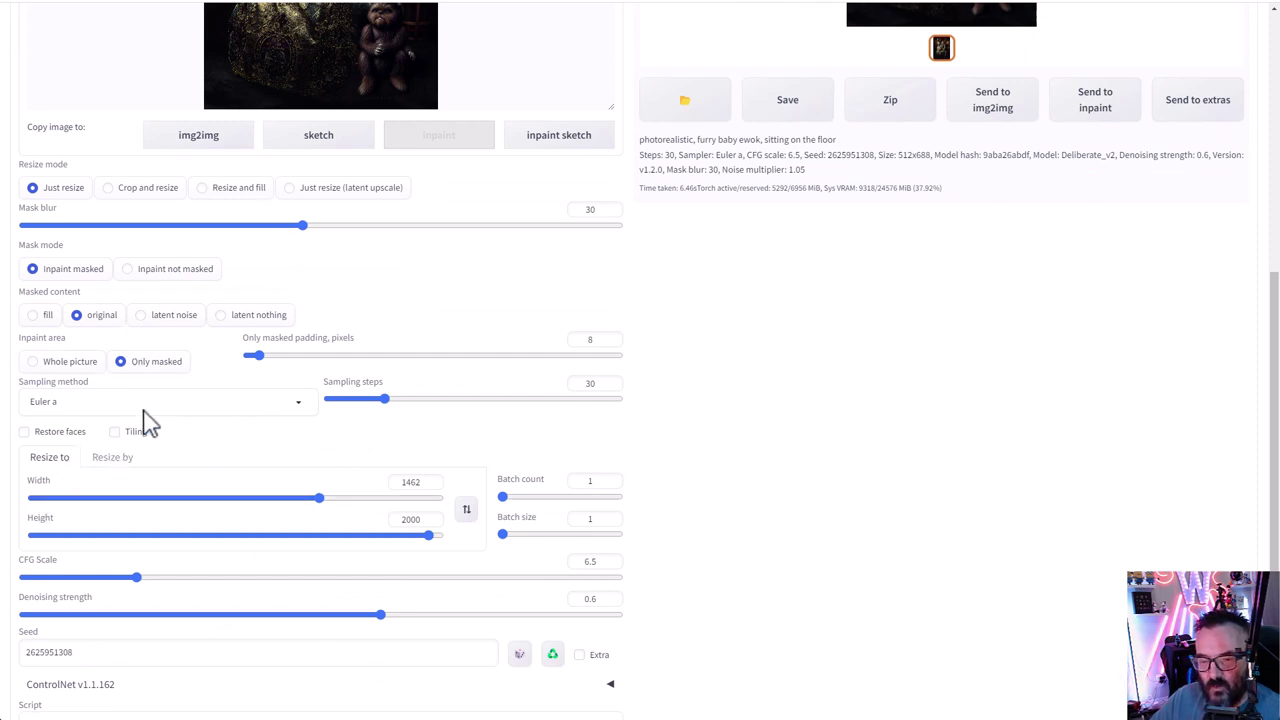
scroll(320, 292, "up", 1)
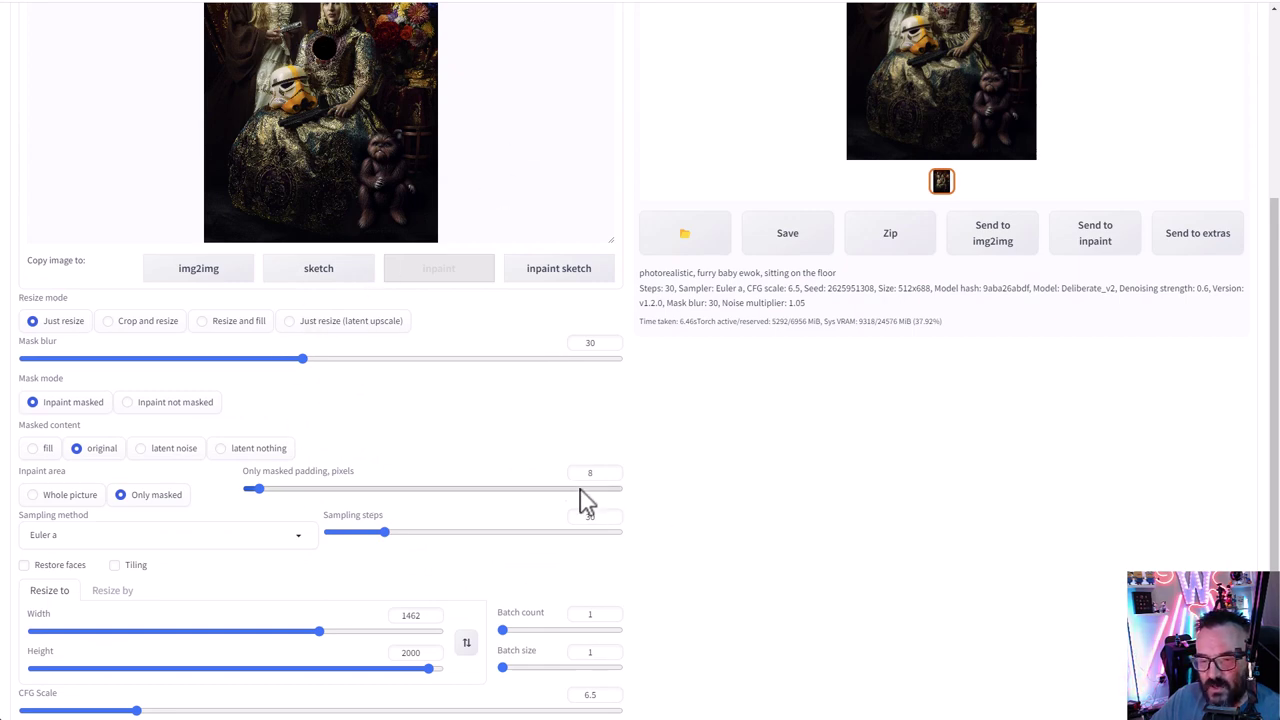
scroll(400, 460, "down", 2)
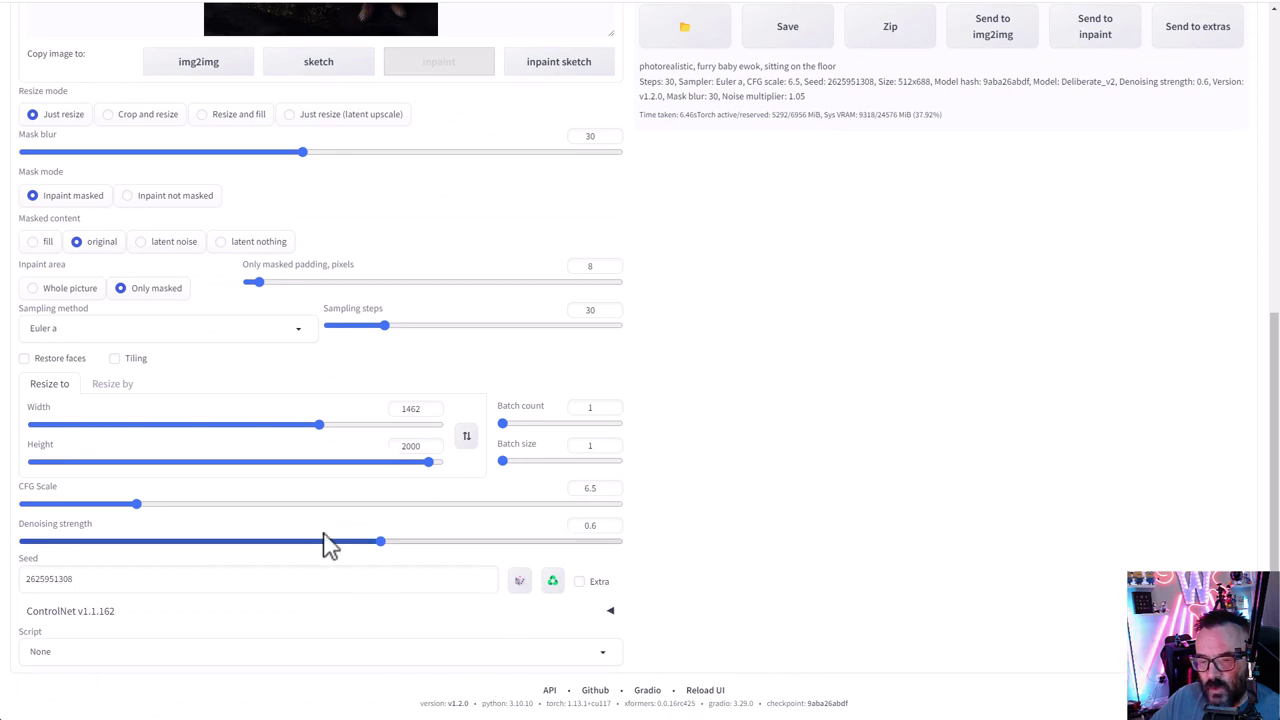
scroll(608, 545, "up", 5)
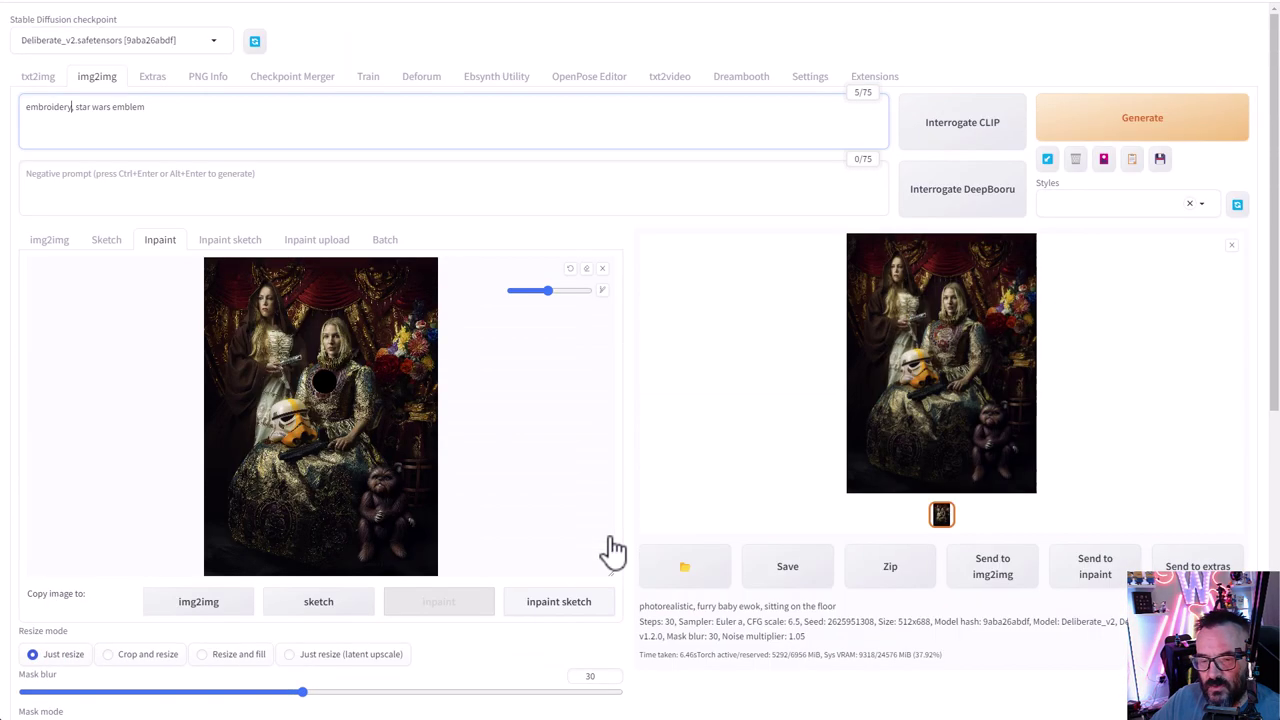
left_click(1112, 134)
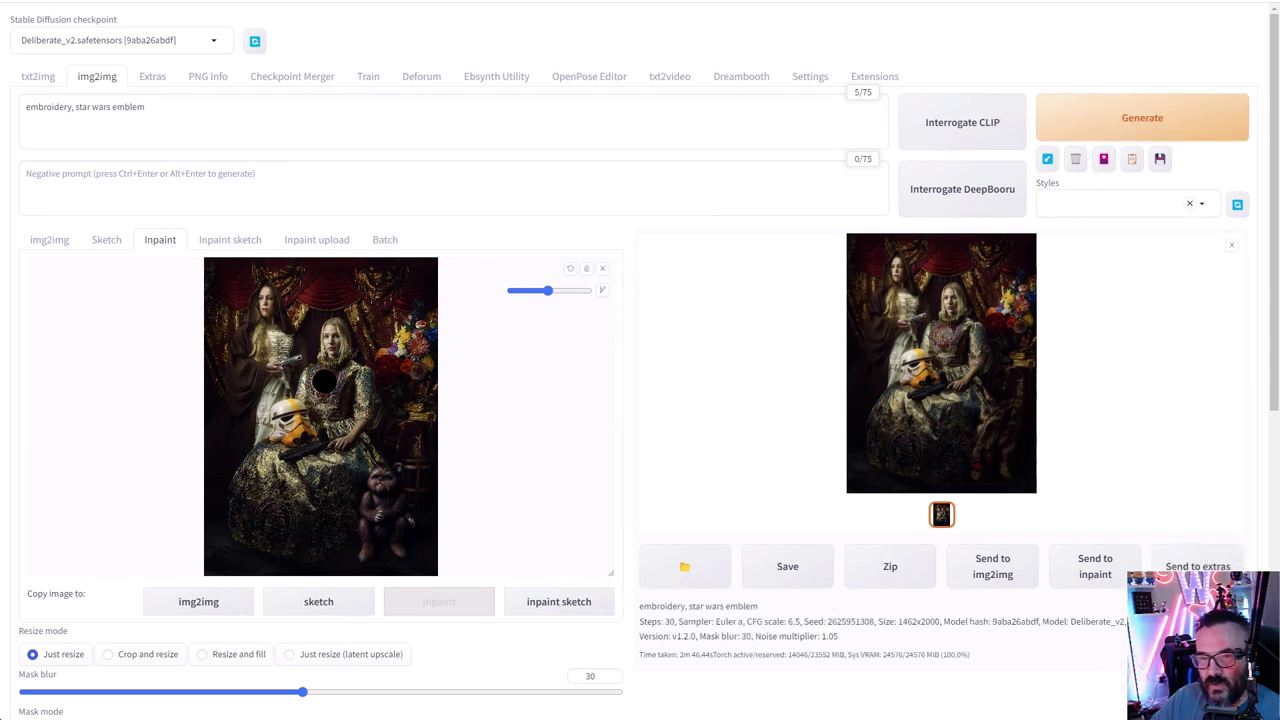
left_click(976, 354)
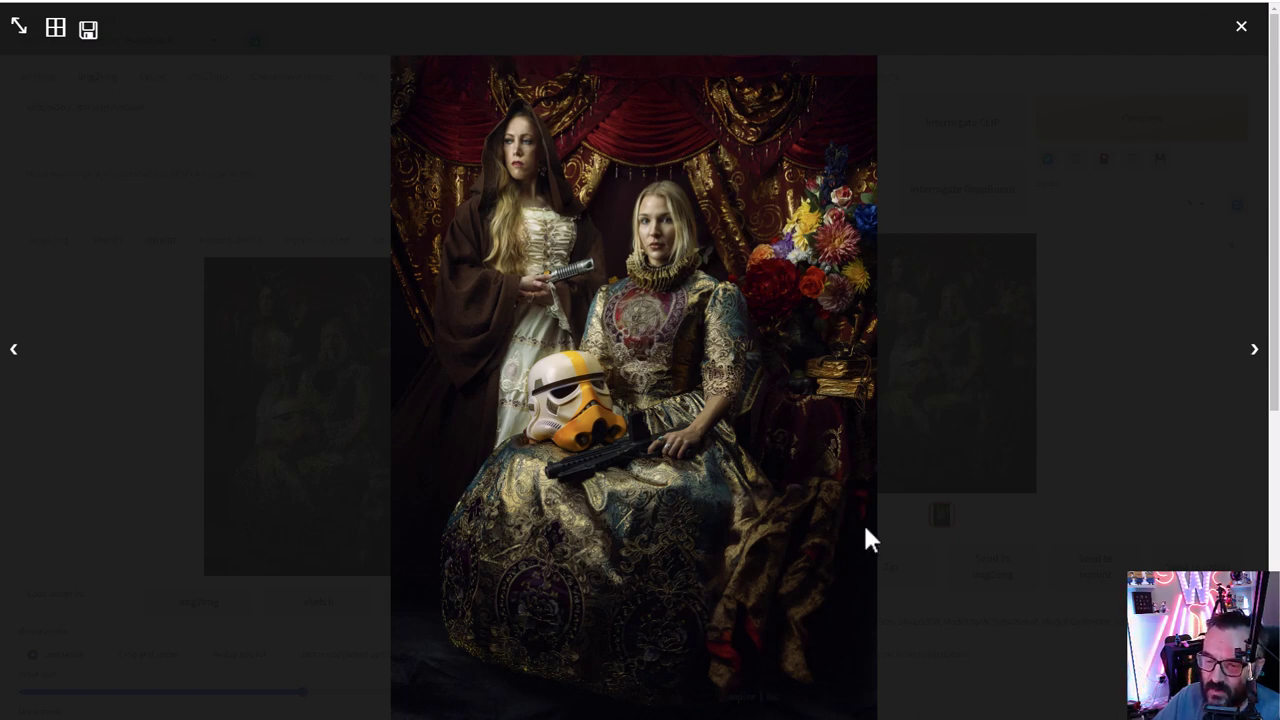
left_click(1240, 30)
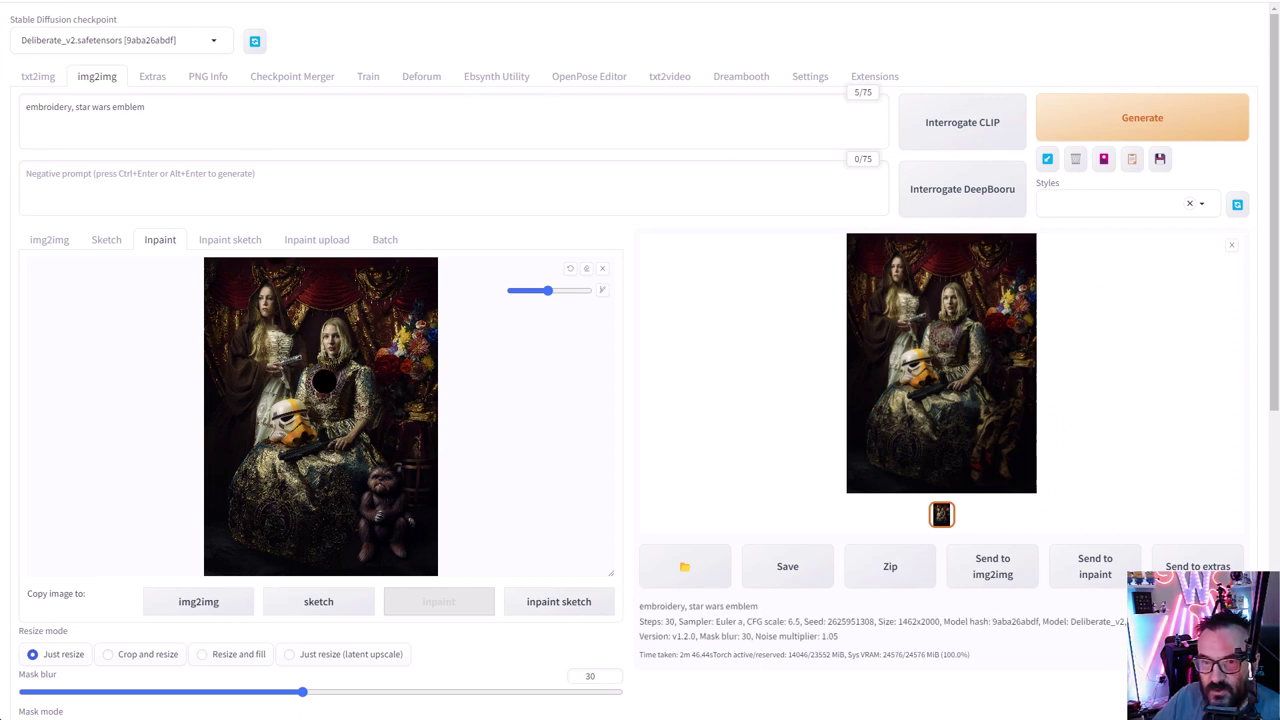
- Send the emblem result to Extras and upscale it by 4 with R-ESRGAN 4x+
left_click(1205, 566)
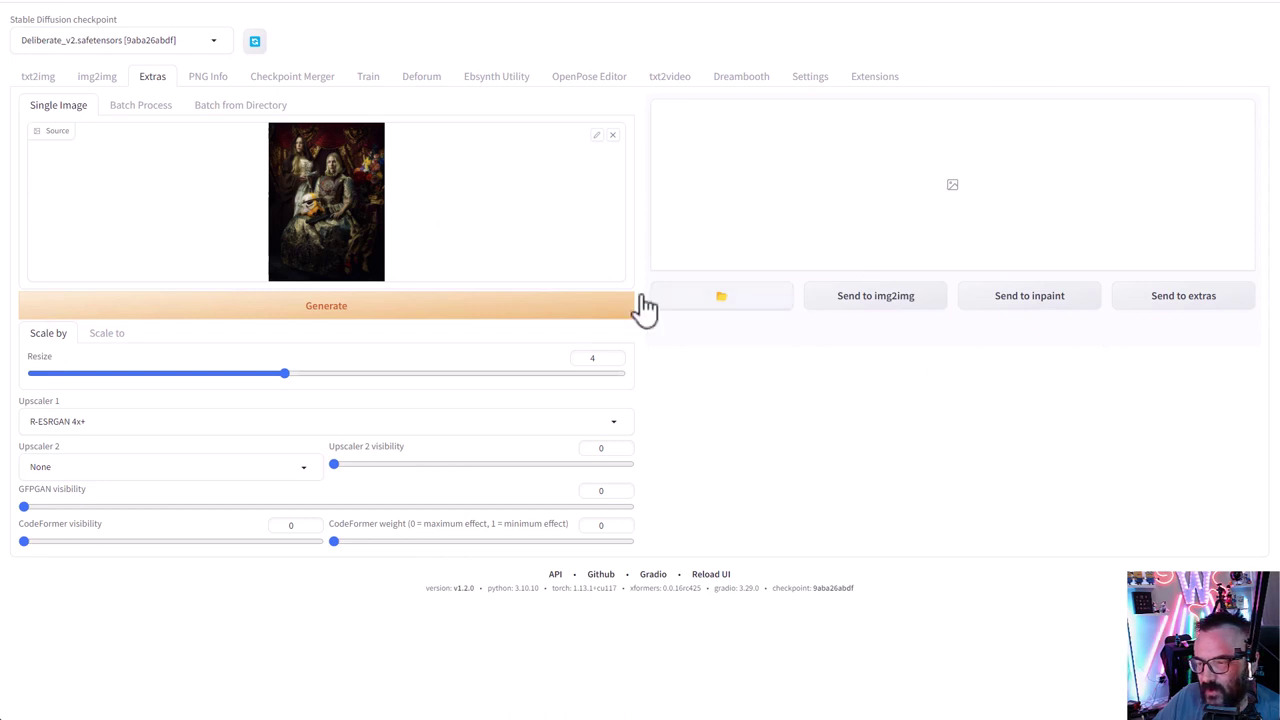
key("Up")
key("Up")
key("Up")
key("Up")
key("Return")
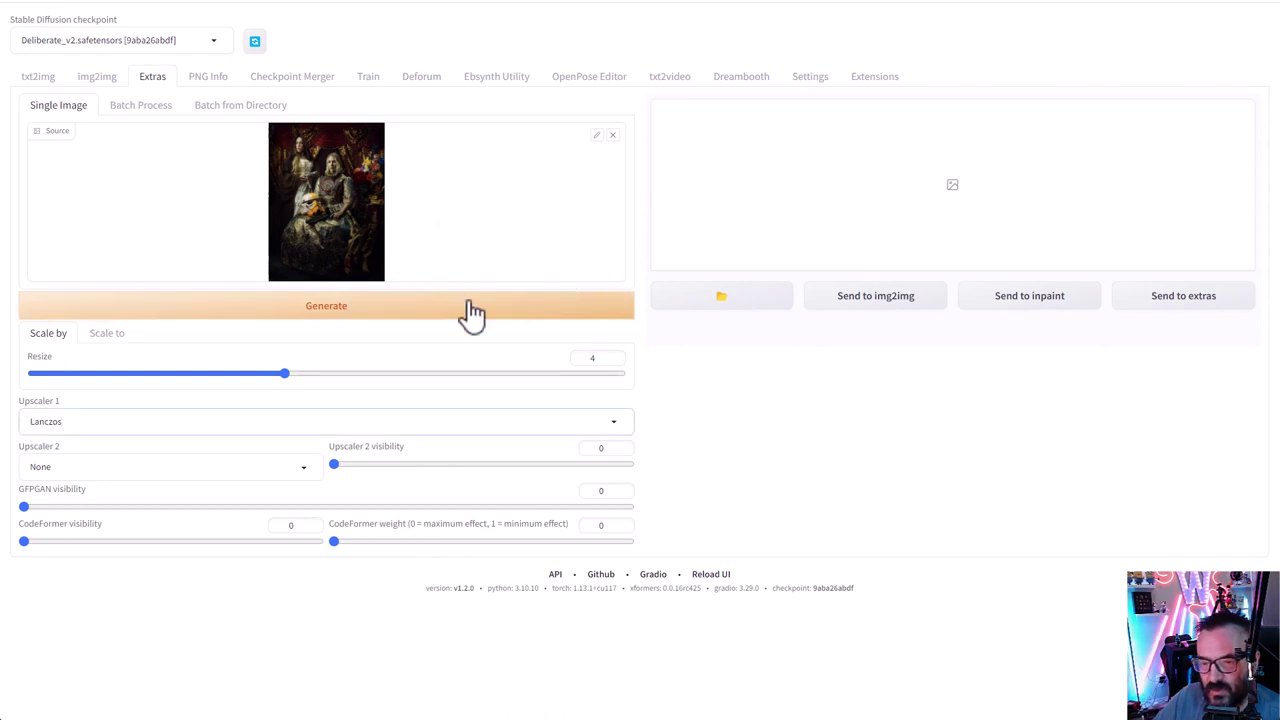
left_click(275, 309)
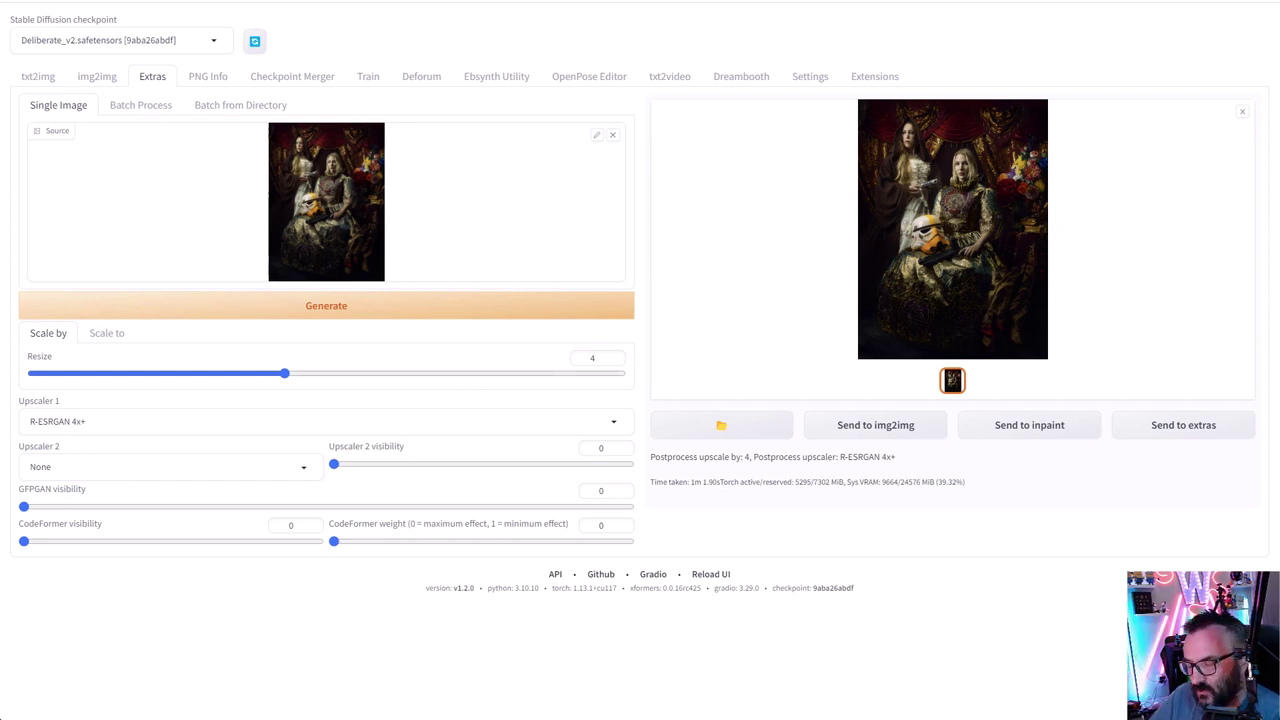
- Switch to Topaz Gigapixel AI and load 00031-2625951308.png from the 2023-05-13 output folder
key("alt+Tab")
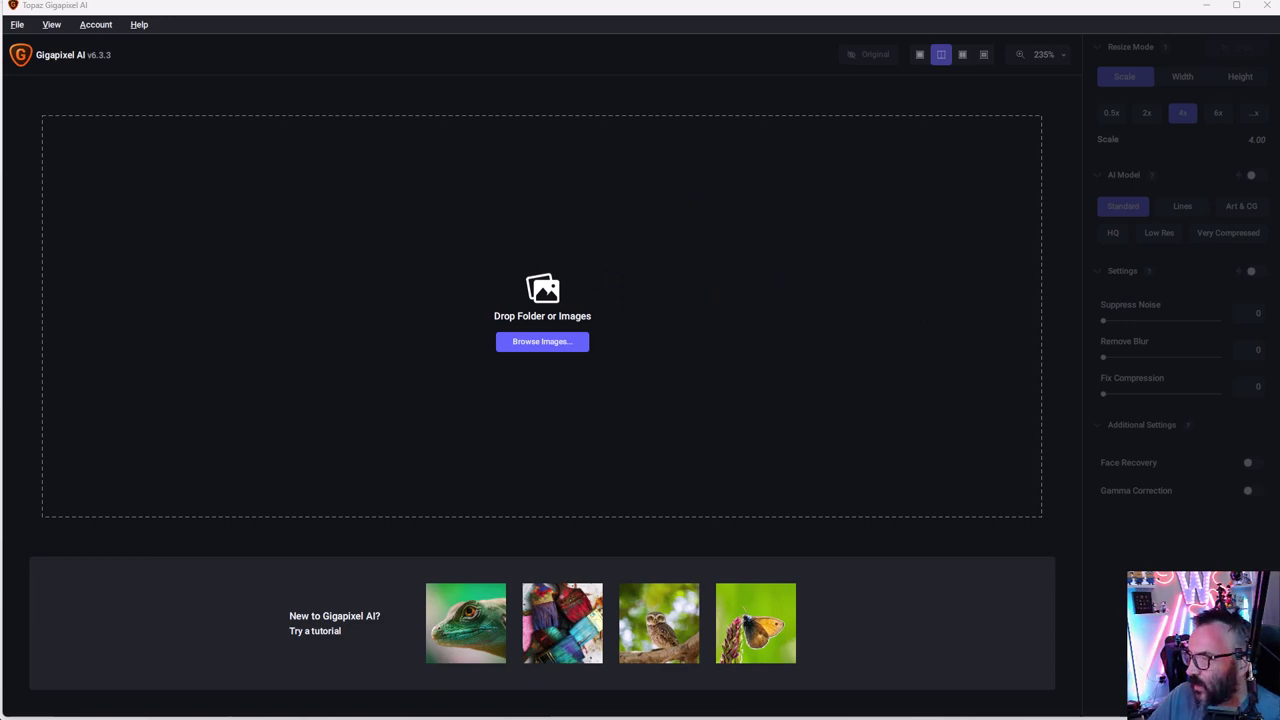
left_click_drag(330, 0, 462, 128)
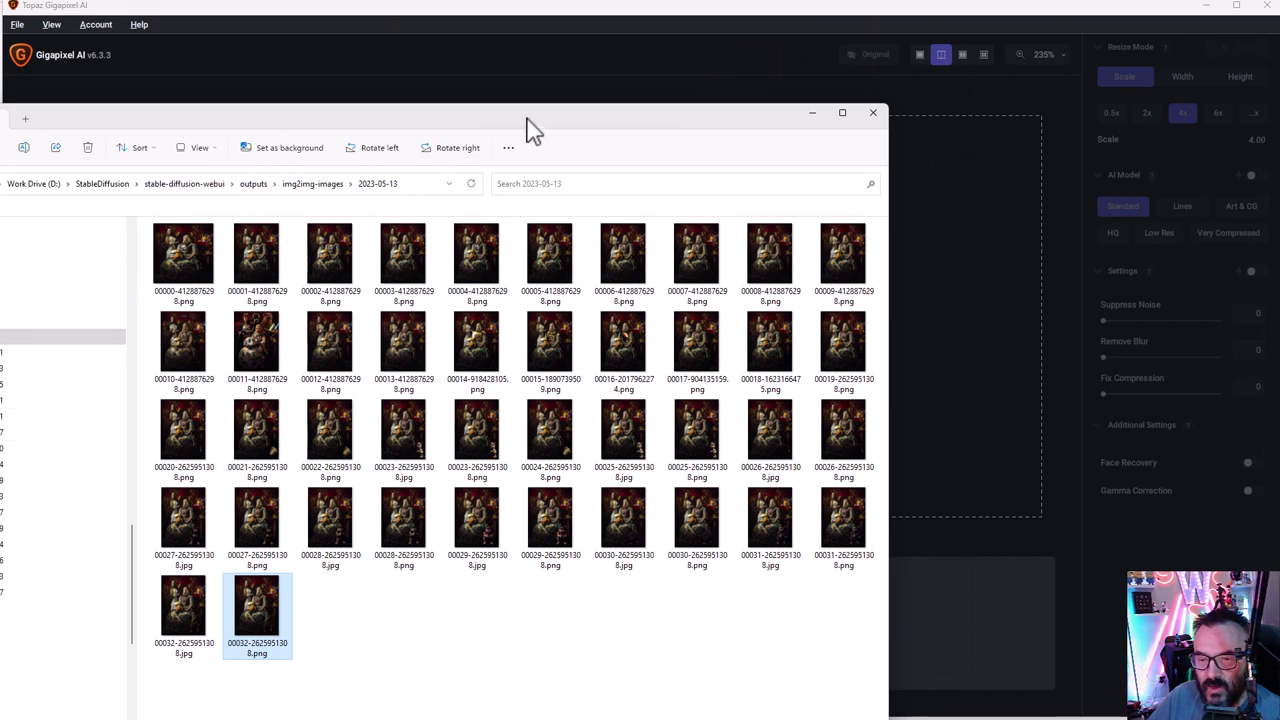
left_click_drag(526, 131, 463, 120)
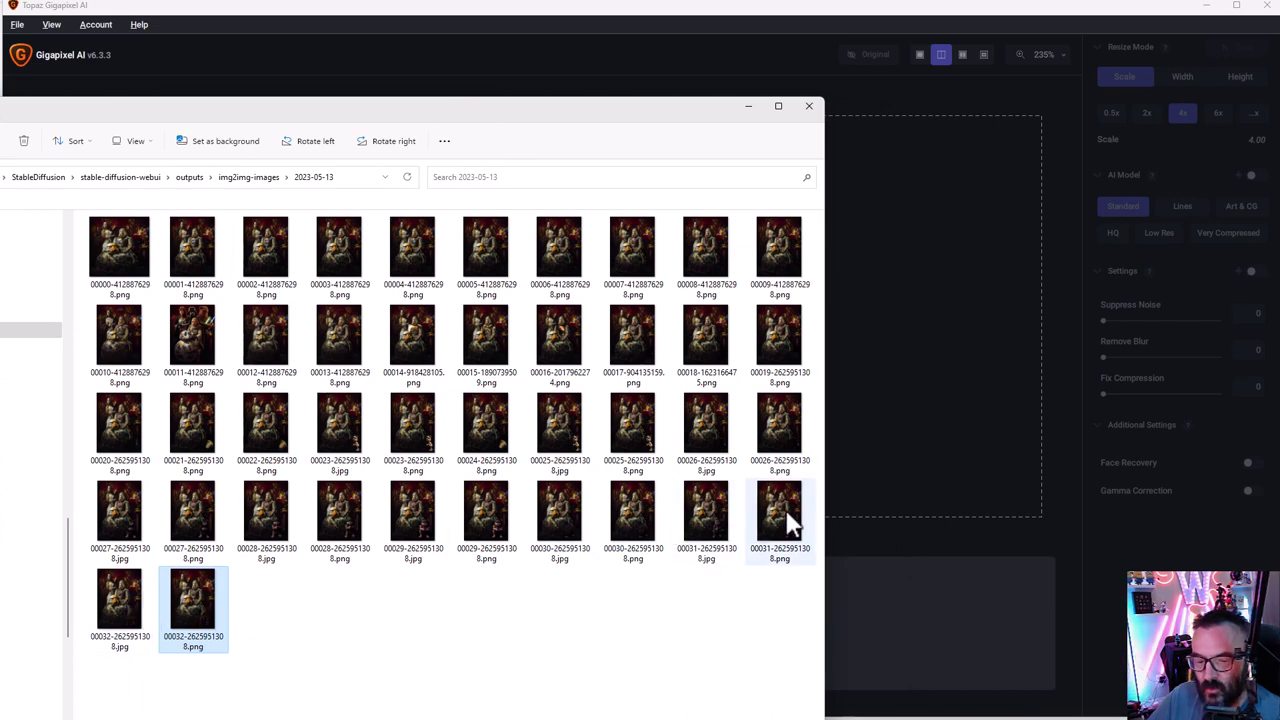
left_click_drag(779, 515, 934, 263)
left_click_drag(680, 117, 283, 155)
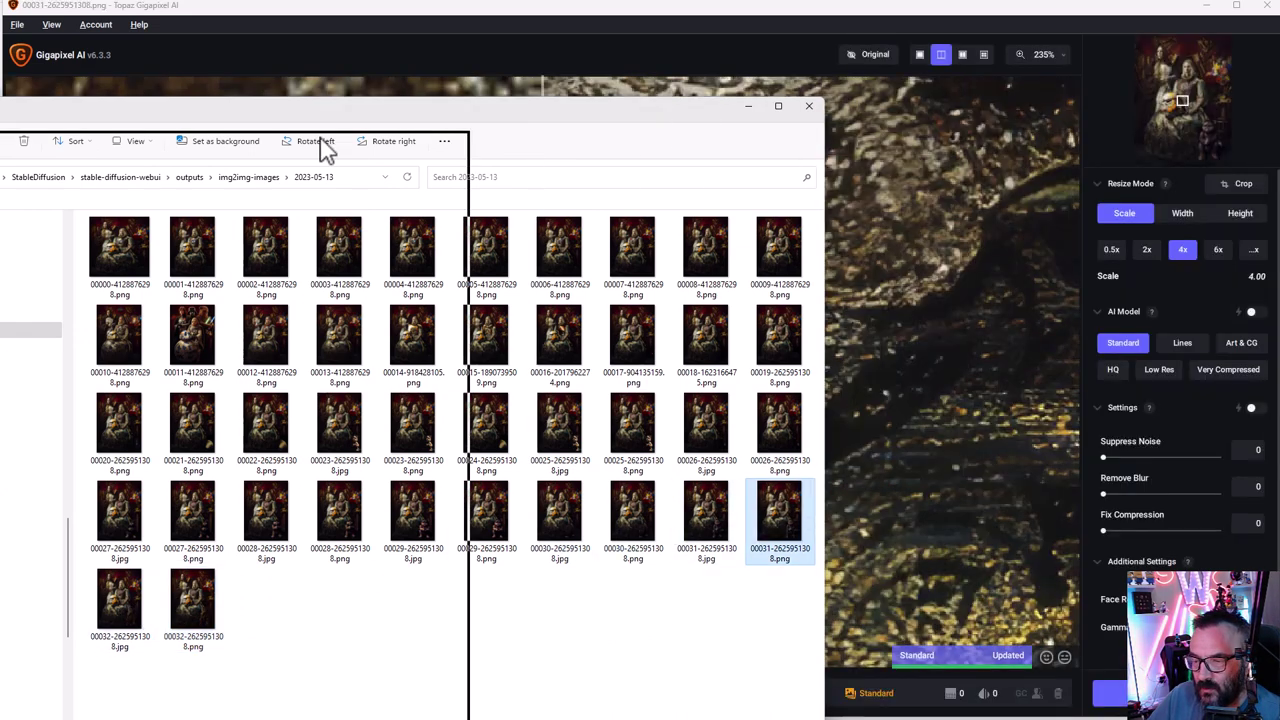
- Examine the 4x upscale preview of the dress, helmet and ewok
scroll(817, 343, "down", 8)
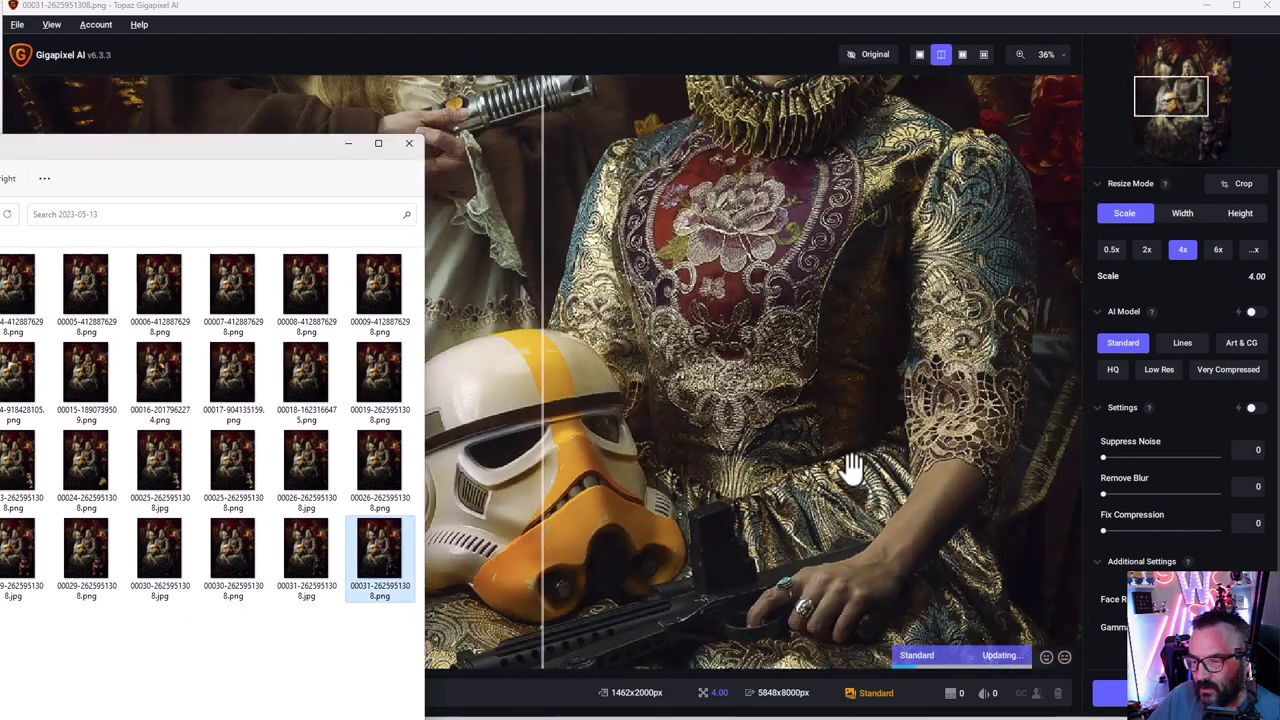
scroll(850, 468, "down", 1)
left_click_drag(850, 468, 811, 89)
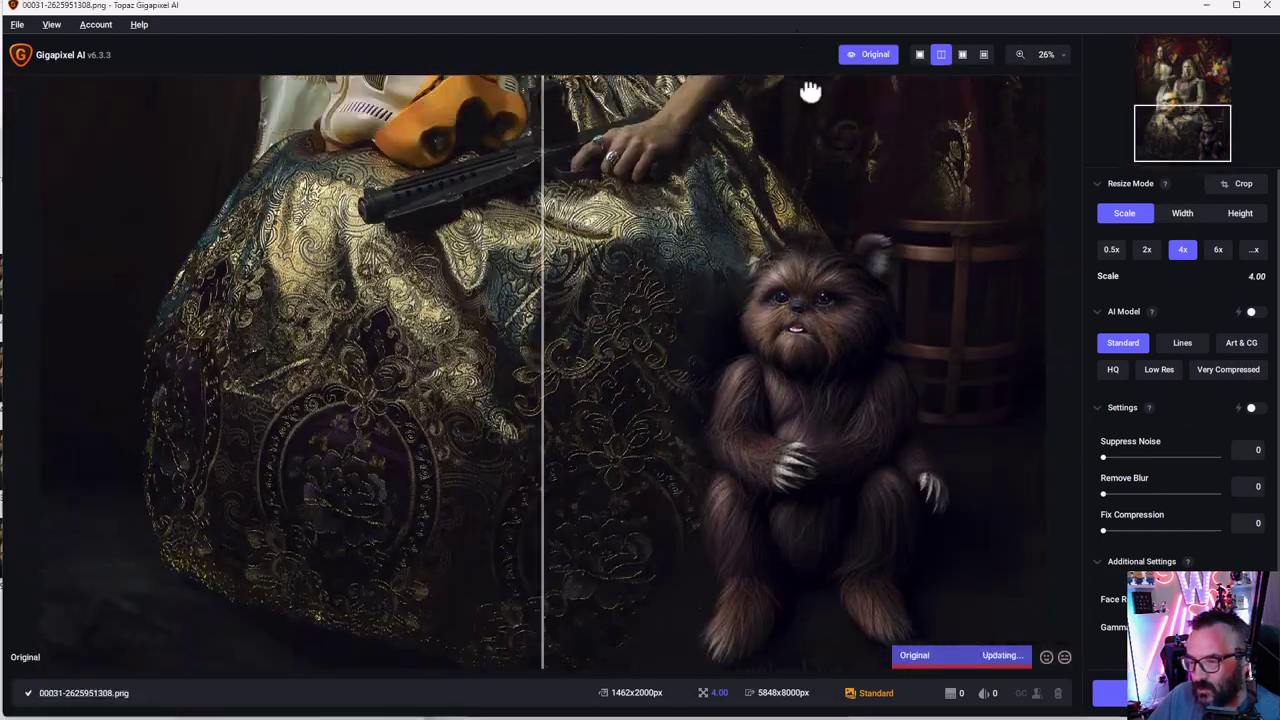
left_click_drag(803, 400, 726, 500)
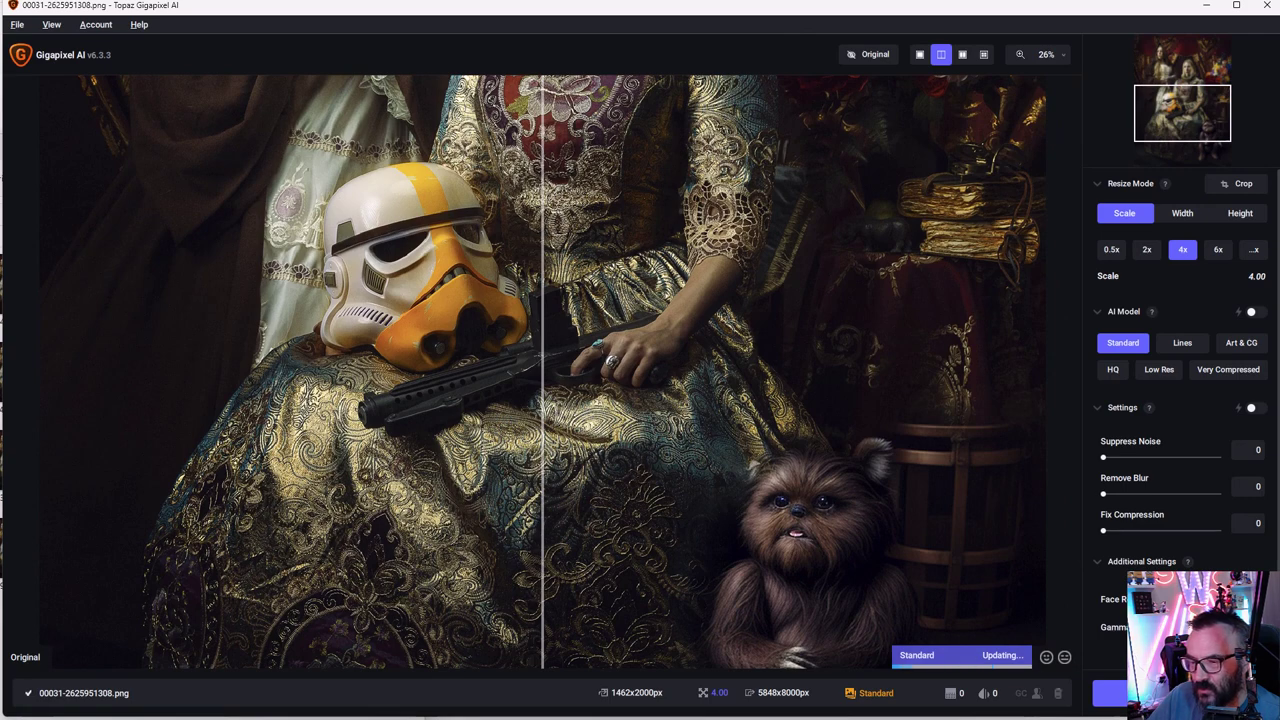
- Add 00032-2625951308.jpg to Gigapixel AI, set the scale of both images to 2x, and check the preview
key("alt+Tab")
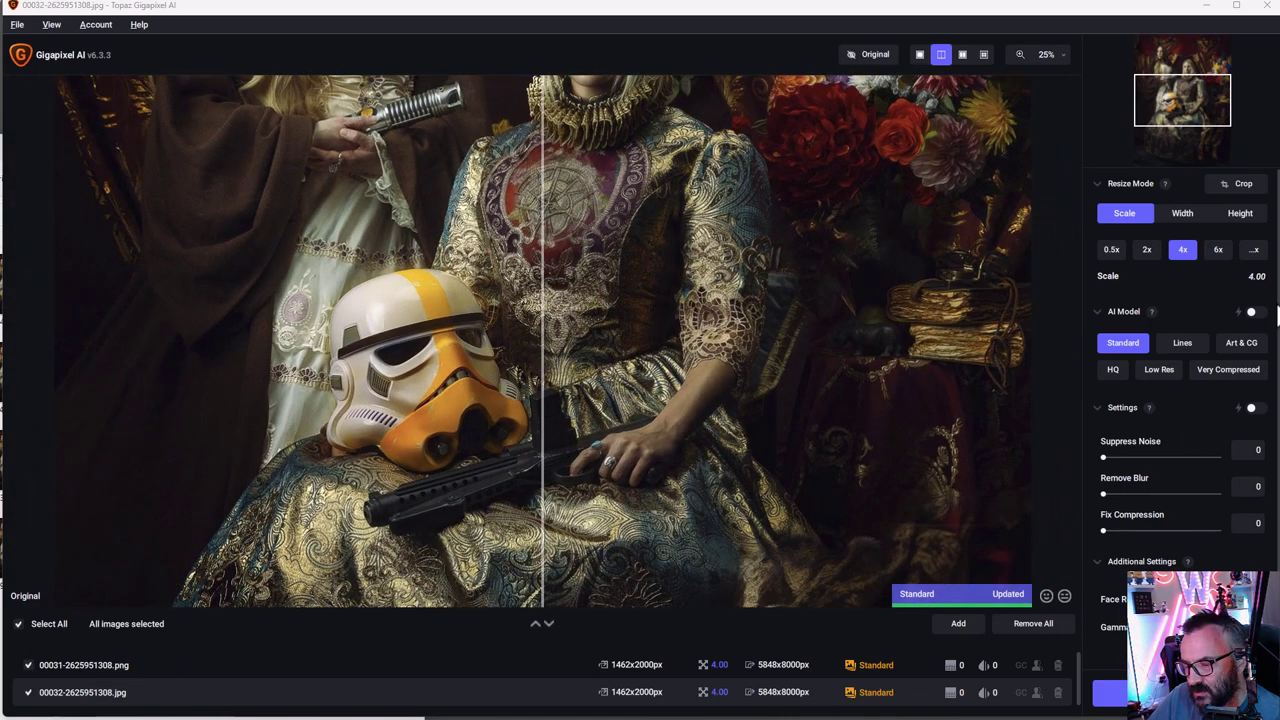
left_click(1148, 252)
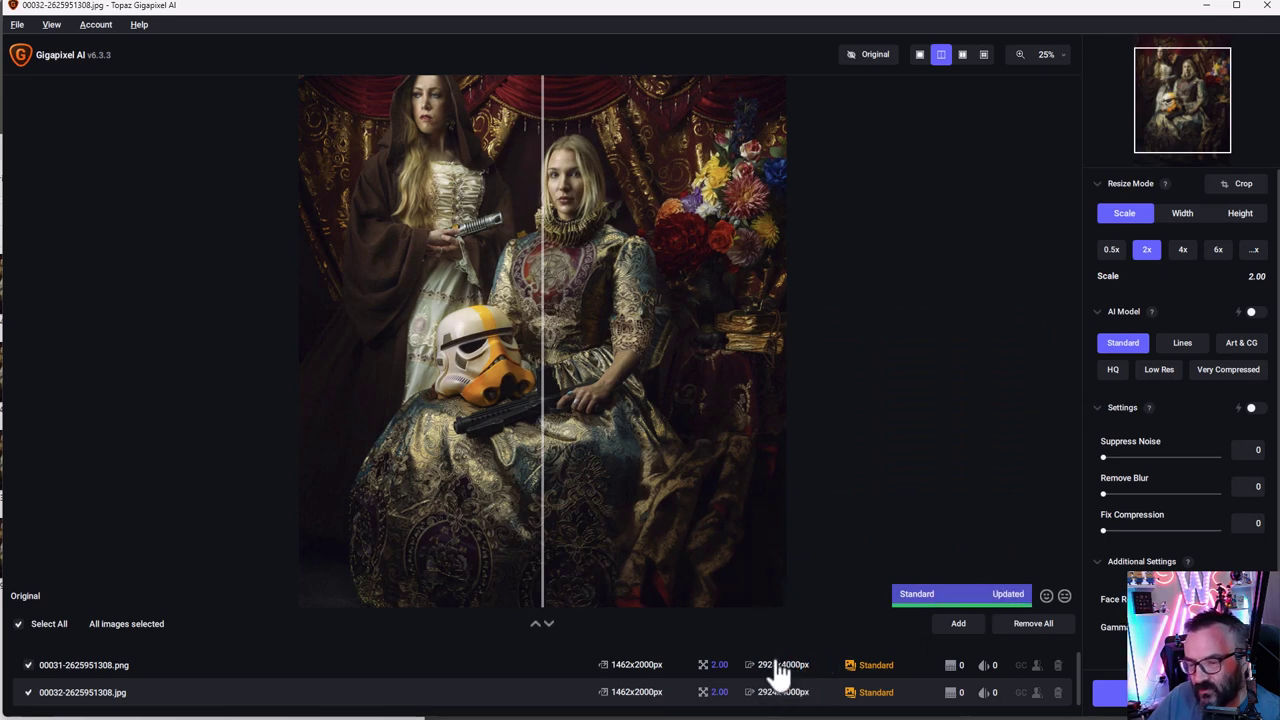
mouse_move(618, 278)
left_mouse_down()
mouse_move(700, 292)
mouse_move(702, 182)
left_mouse_up()
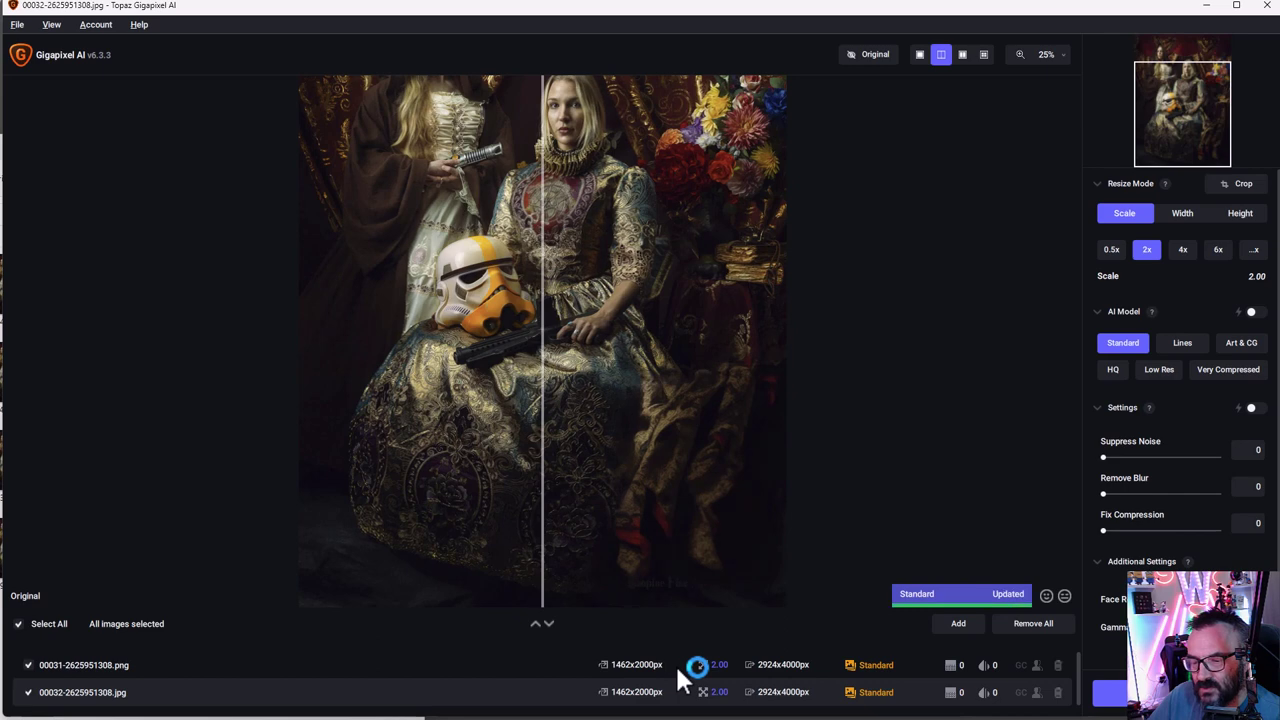
left_click_drag(608, 234, 660, 385)
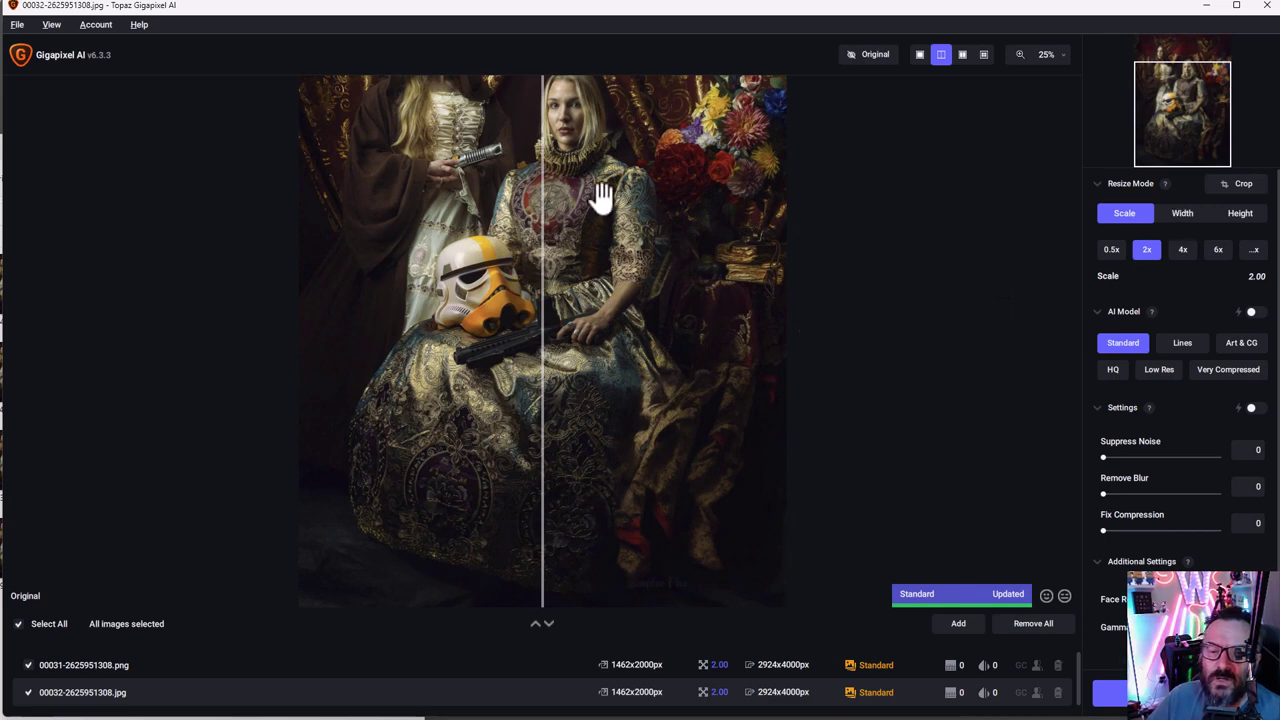
left_click_drag(609, 194, 626, 232)
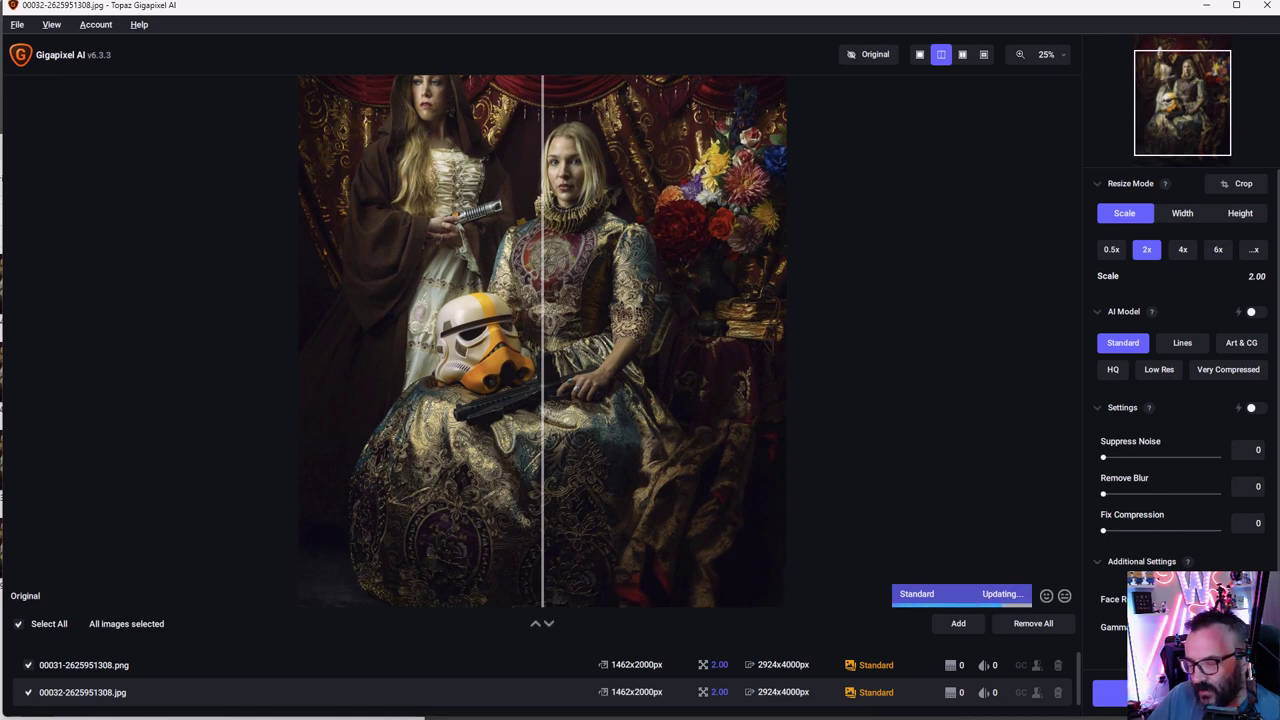
- Switch to Photoshop and open 00031-2625951308.png and 00032-2625951308.jpg from the output folder as separate documents
key("alt+Tab")
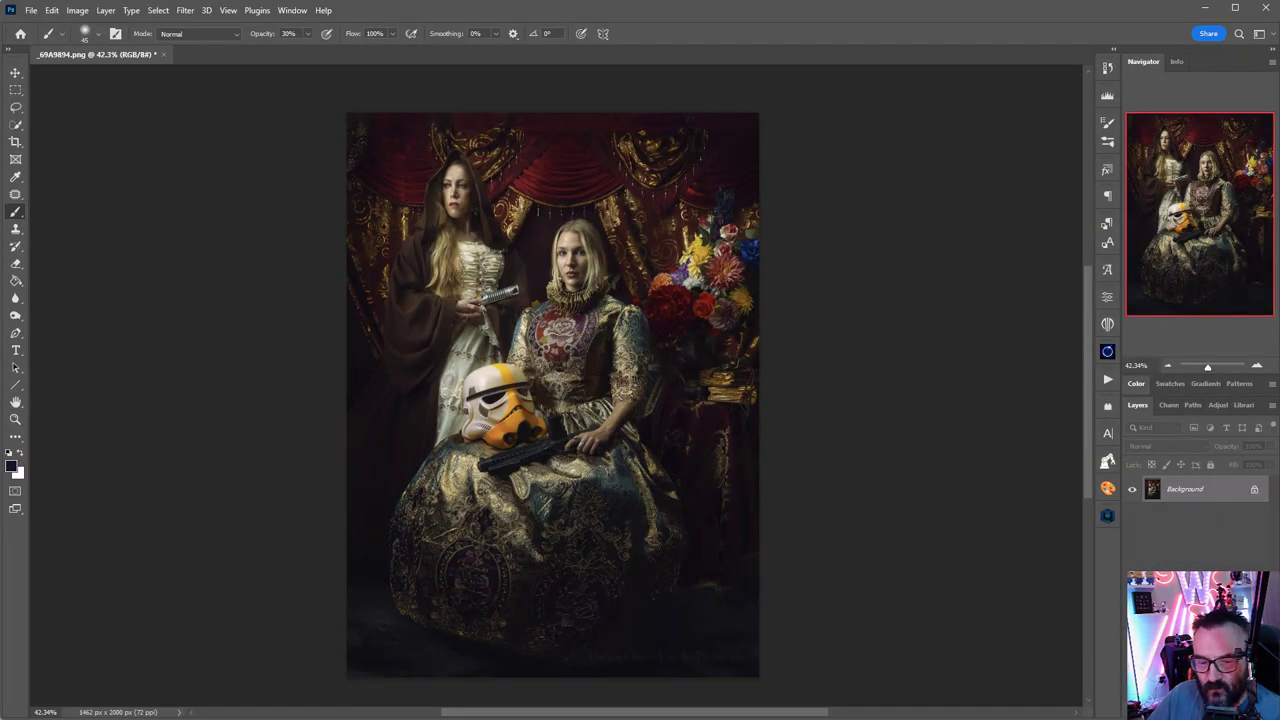
key("alt+Tab")
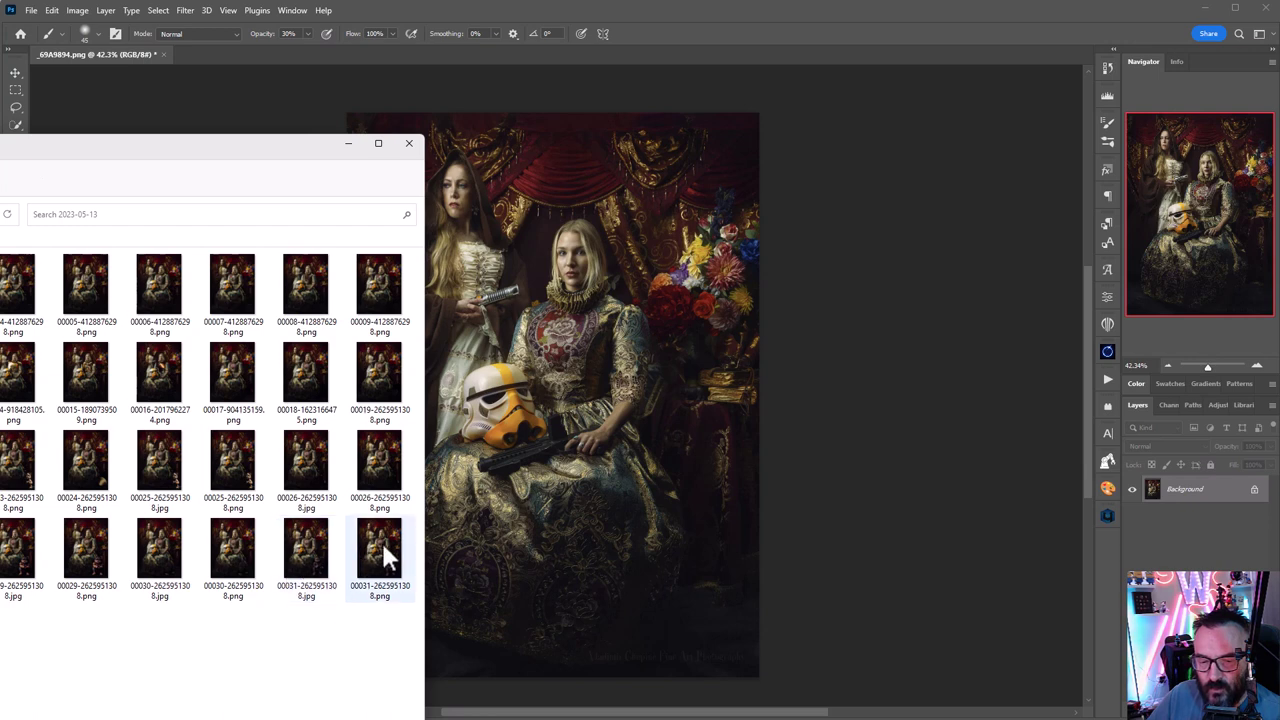
left_click(381, 551)
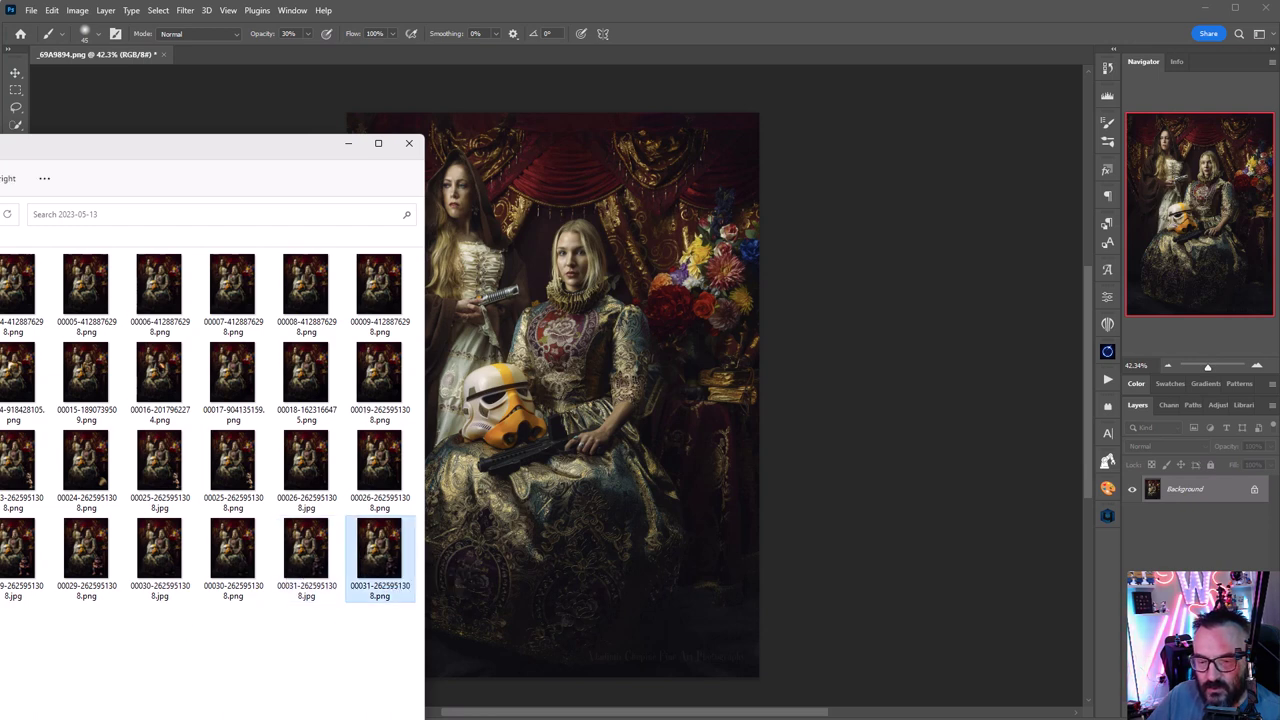
left_click_drag(380, 591, 889, 64)
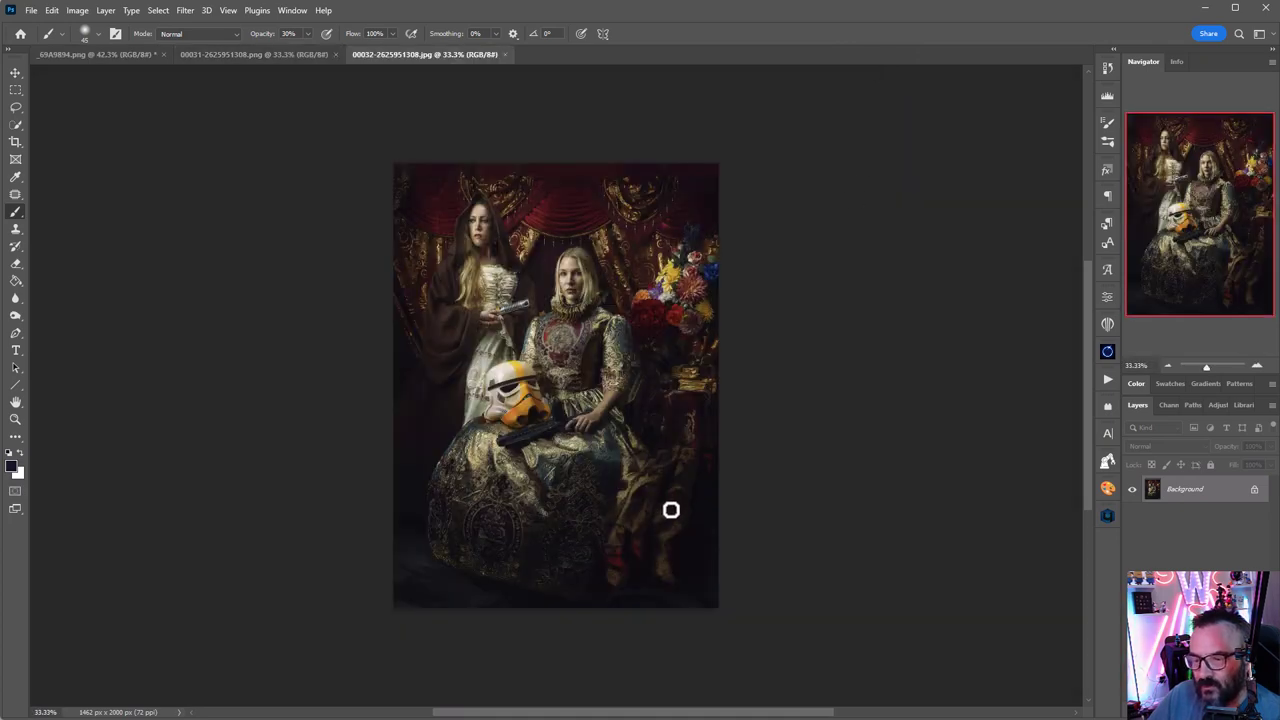
- Examine the upscaled details of 00032-2625951308.jpg, then the ewok and helmet in 00031-2625951308.png
scroll(672, 514, "up", 5)
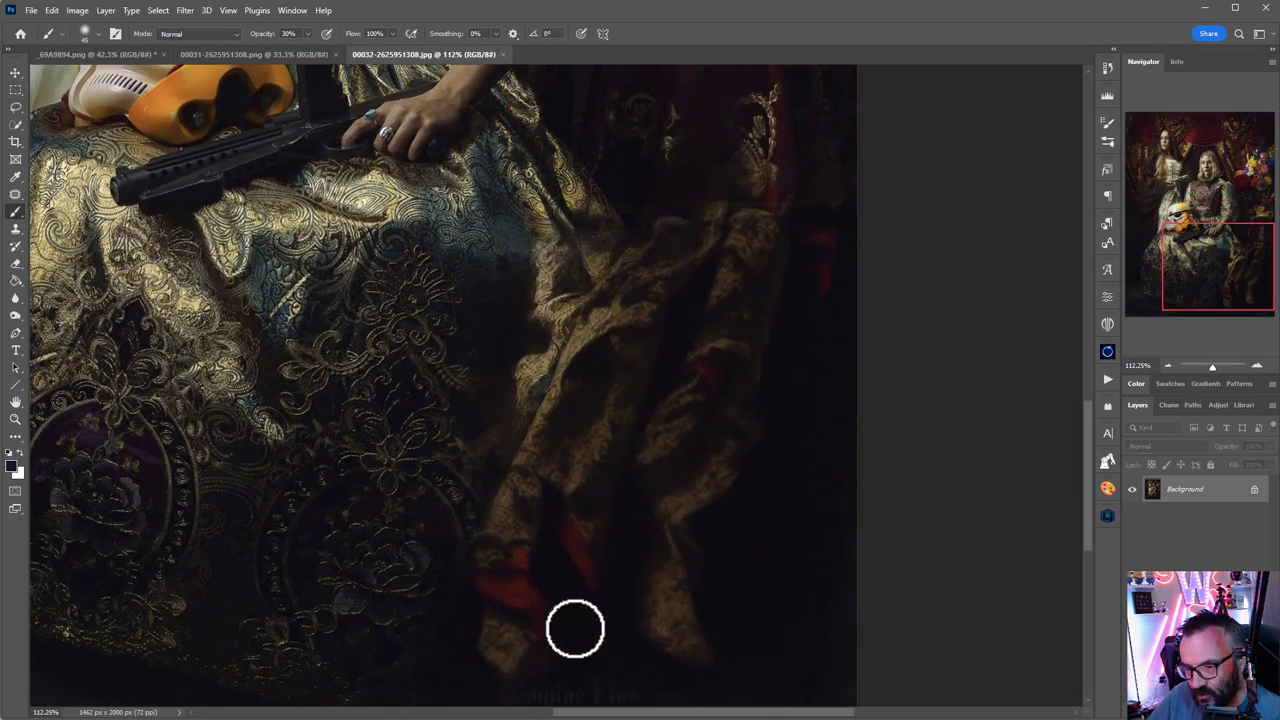
scroll(590, 470, "down", 4)
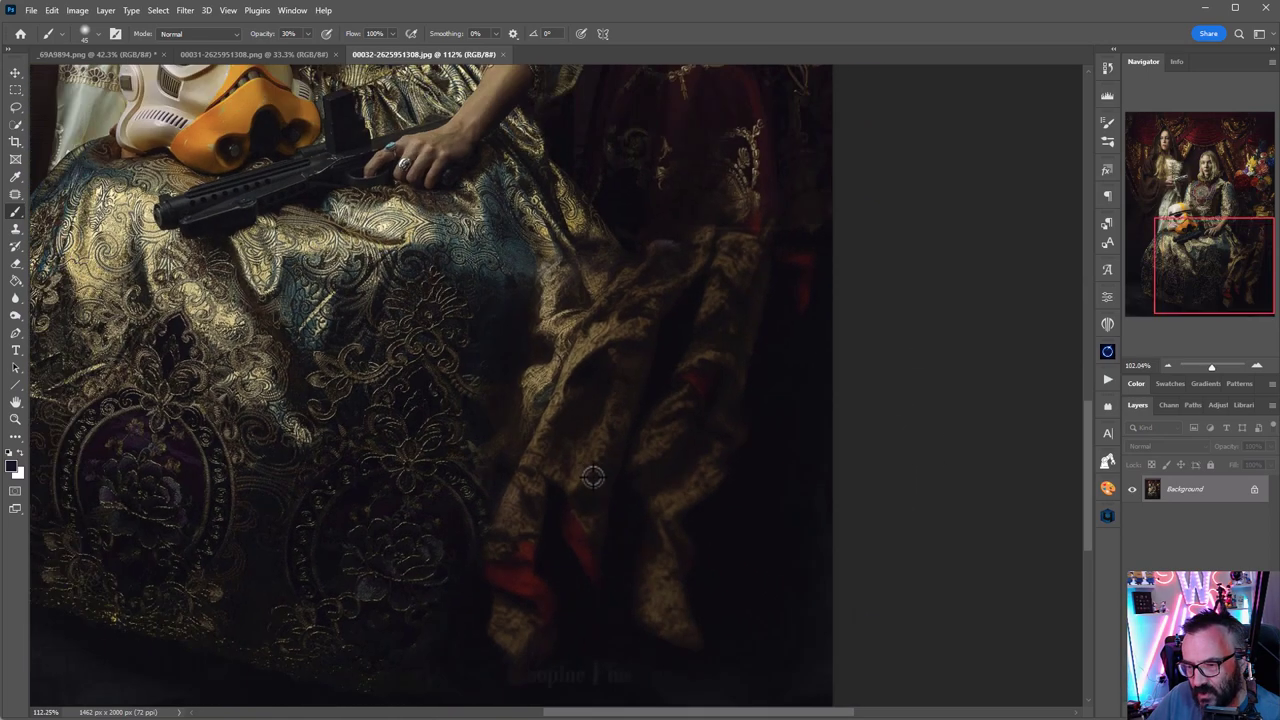
scroll(570, 340, "up", 1)
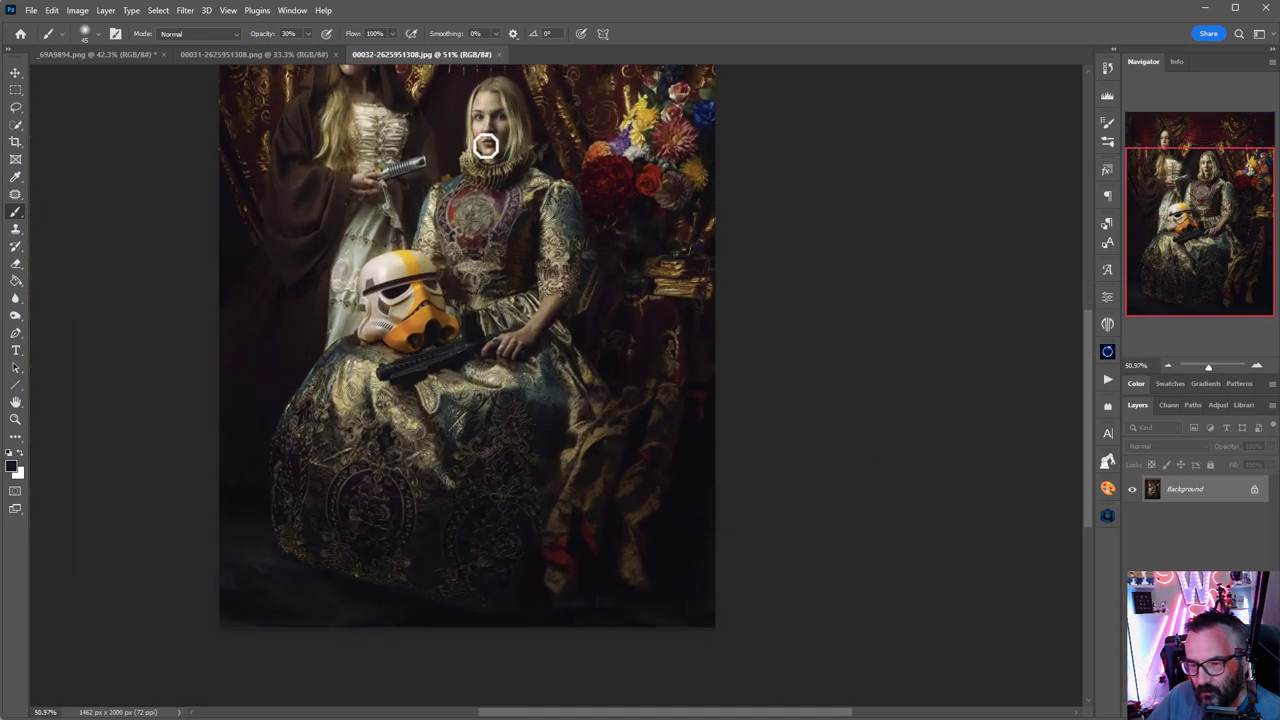
left_click(288, 55)
scroll(690, 582, "up", 2)
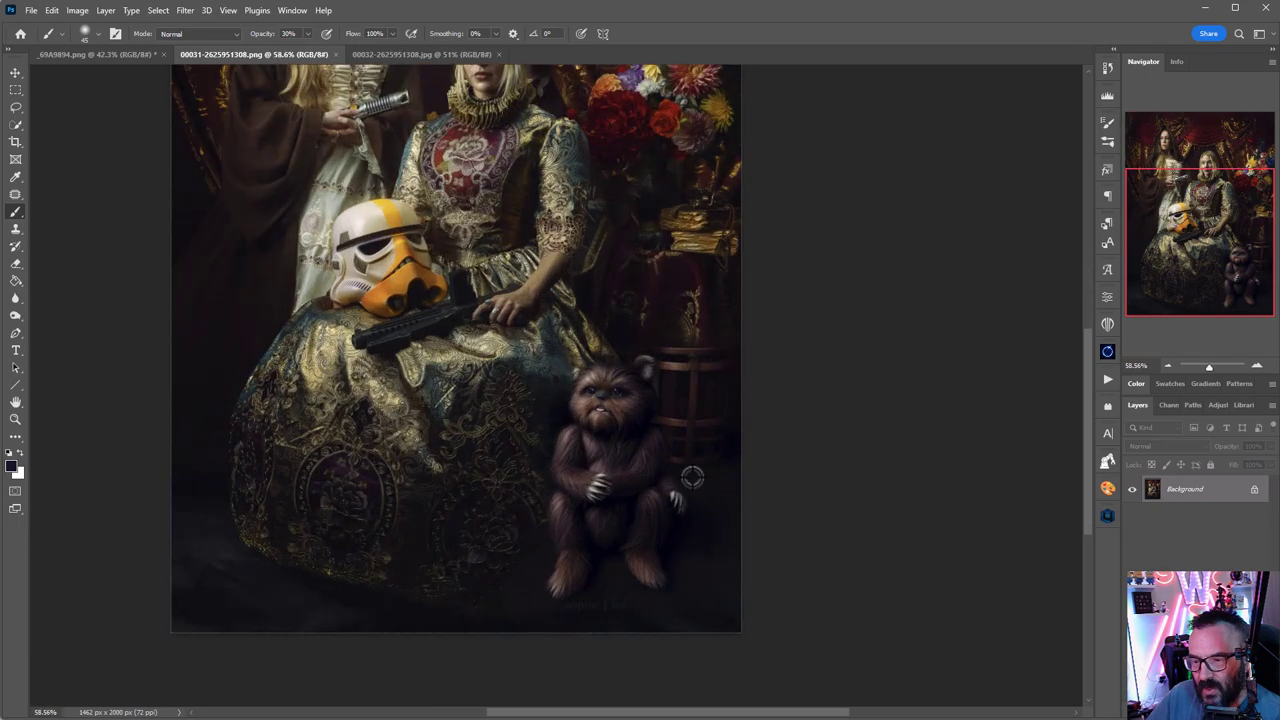
scroll(640, 483, "down", 3)
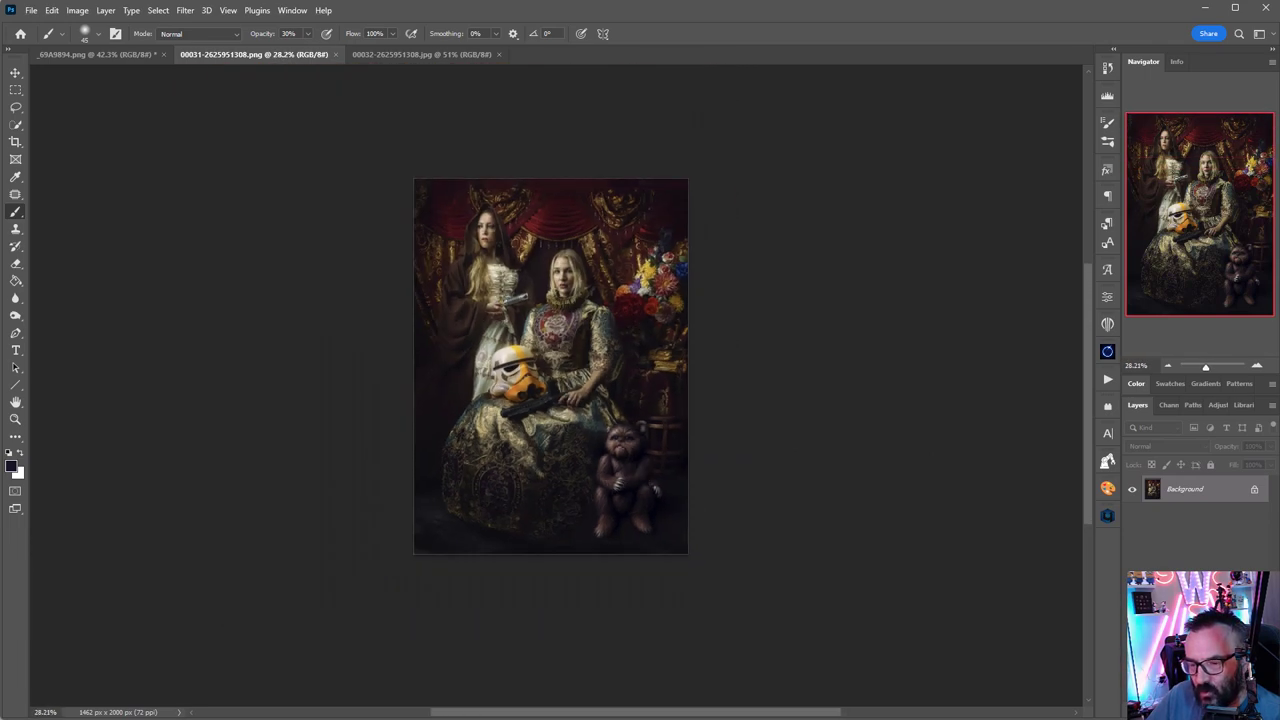
- Copy the ewok image 00031-2625951308.png into _69A9894.png as a new layer aligned with the portrait
left_click(15, 73)
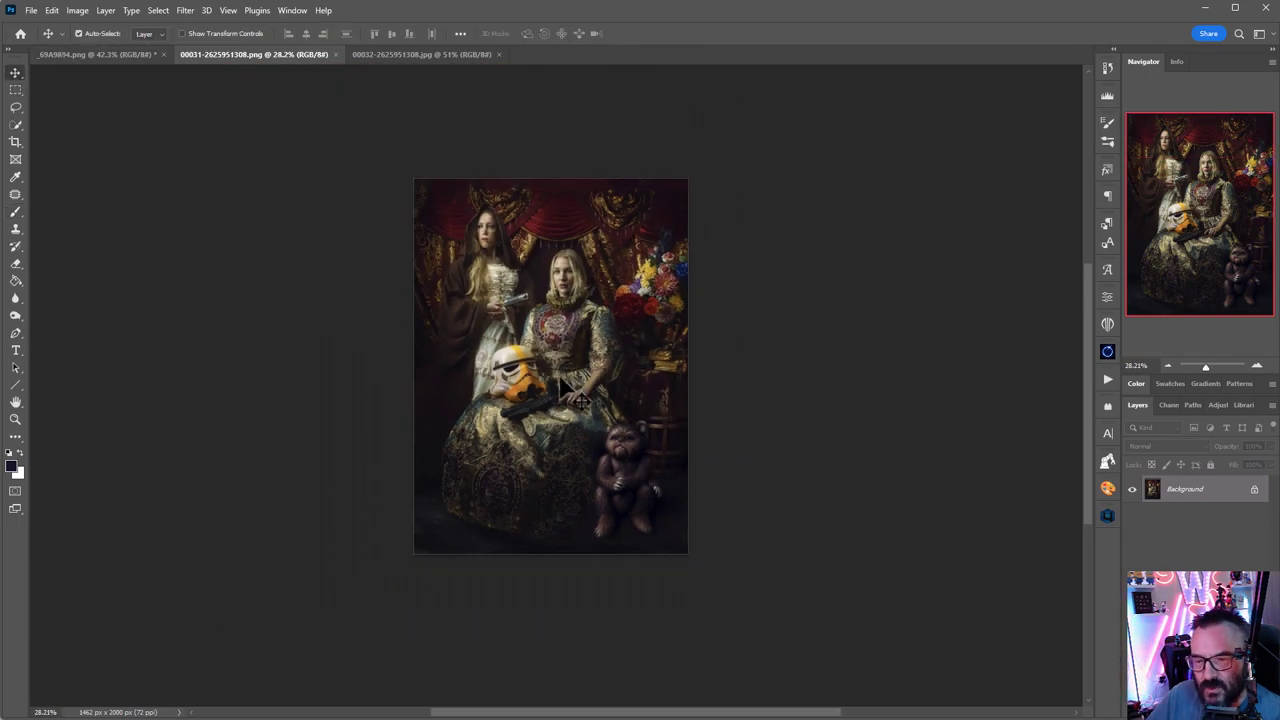
left_click(126, 55)
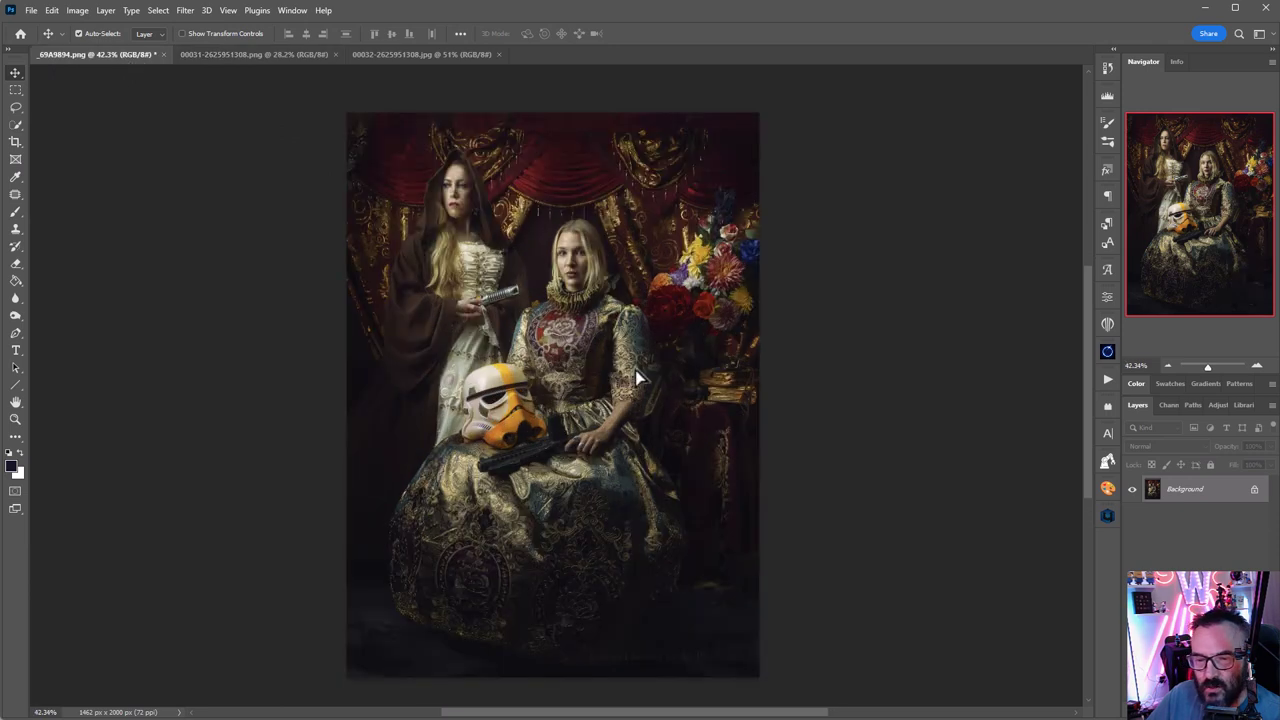
key("ctrl+v")
left_click_drag(638, 375, 564, 376)
- Copy the emblem image 00032-2625951308.jpg into _69A9894.png as another layer above the ewok layer
left_click(451, 55)
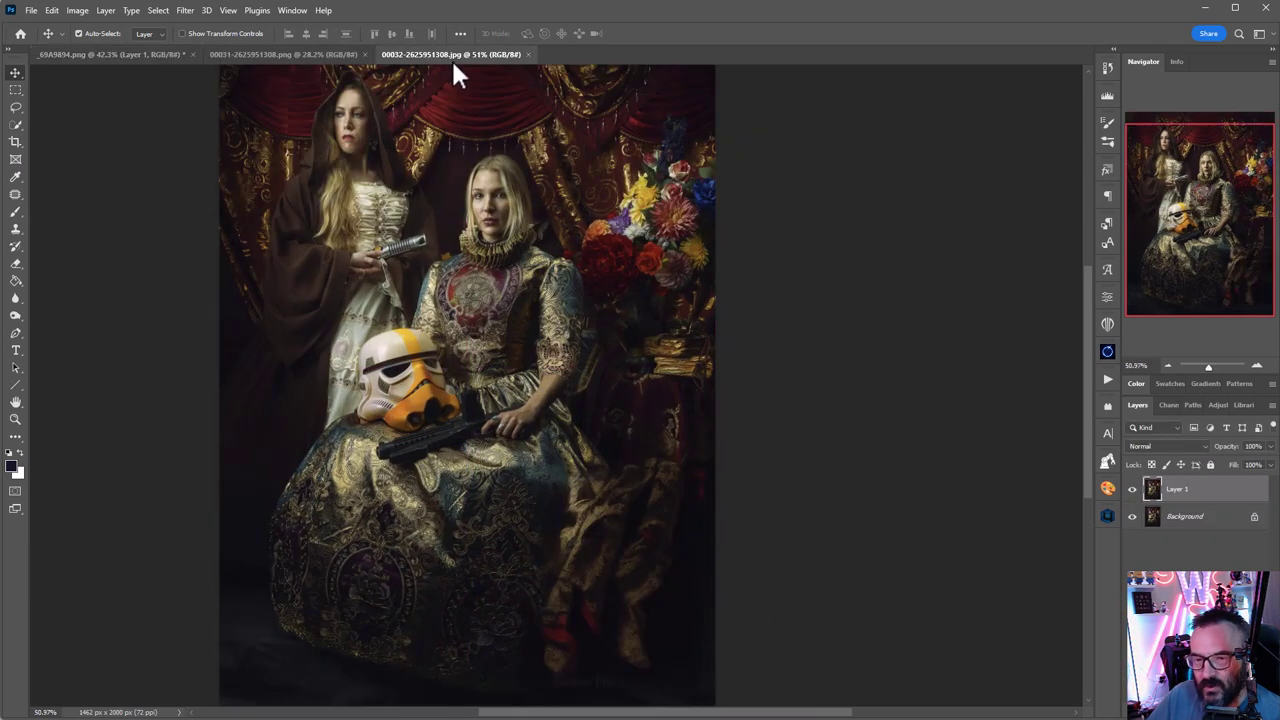
scroll(125, 75, "up", 2)
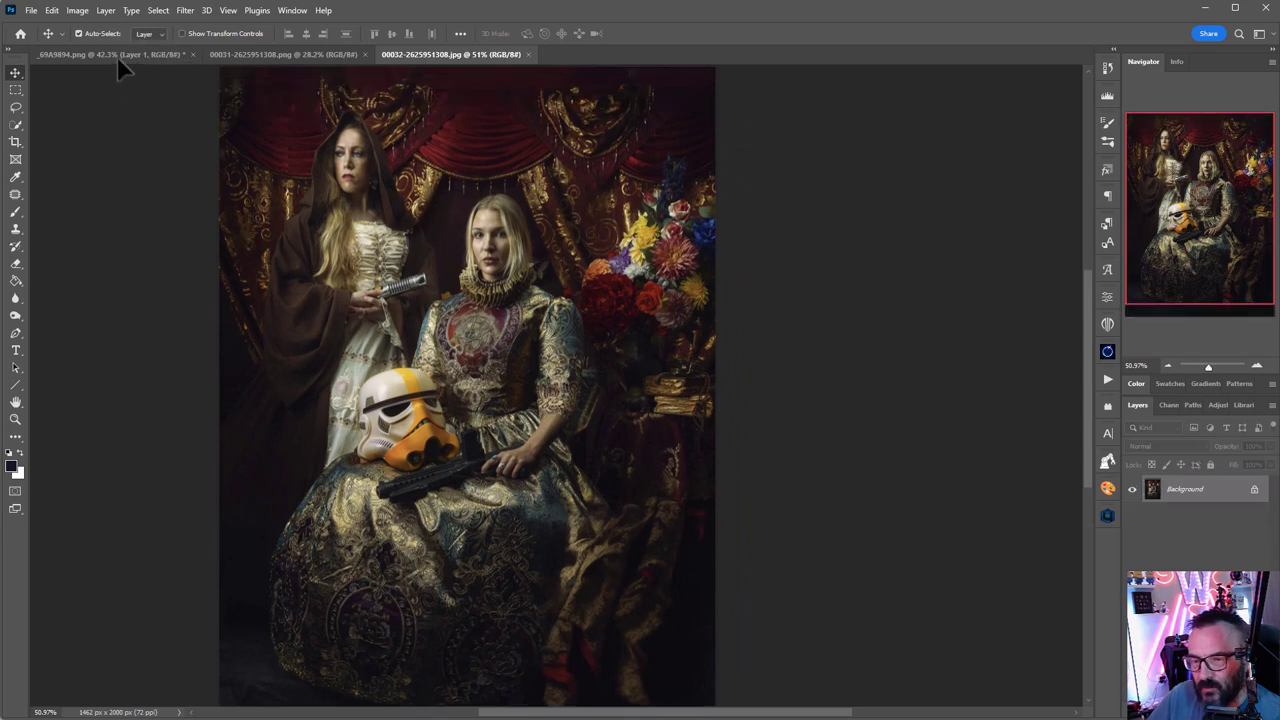
left_click_drag(118, 68, 574, 356)
- Hide Layer 2 and add a black layer mask to Layer 1 that conceals the whole ewok image
left_click(1132, 489)
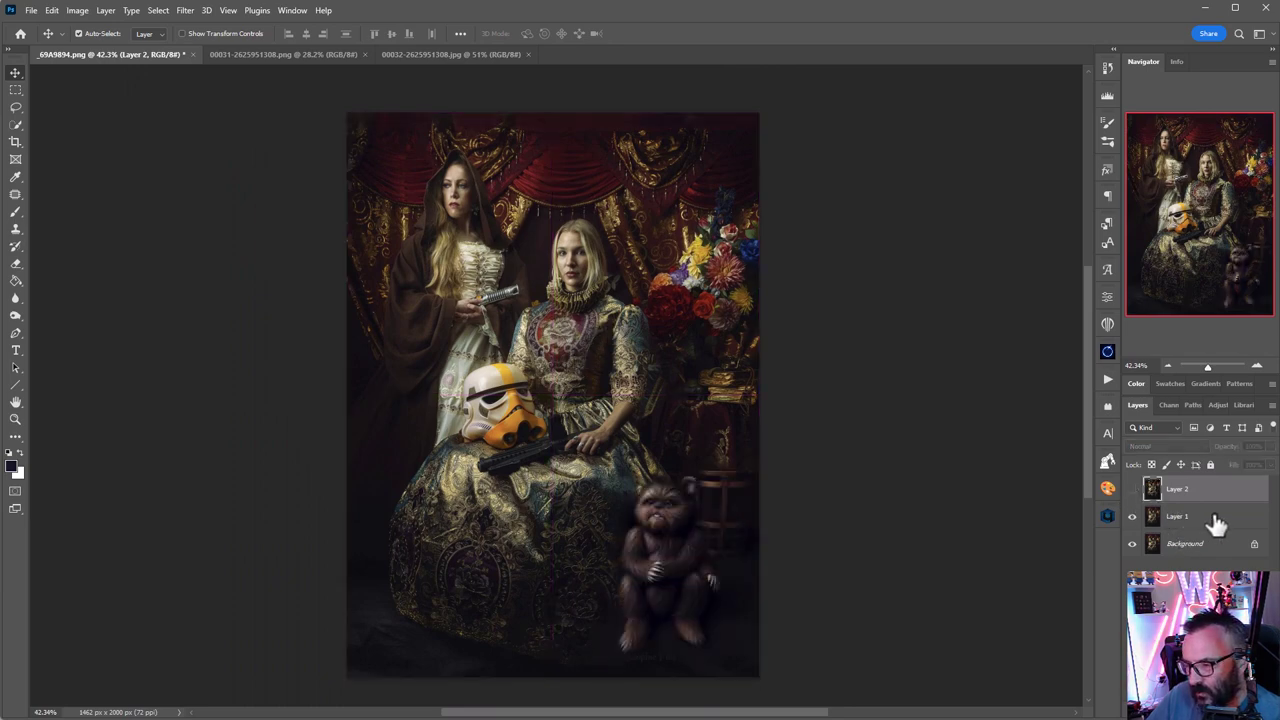
left_click(1182, 517)
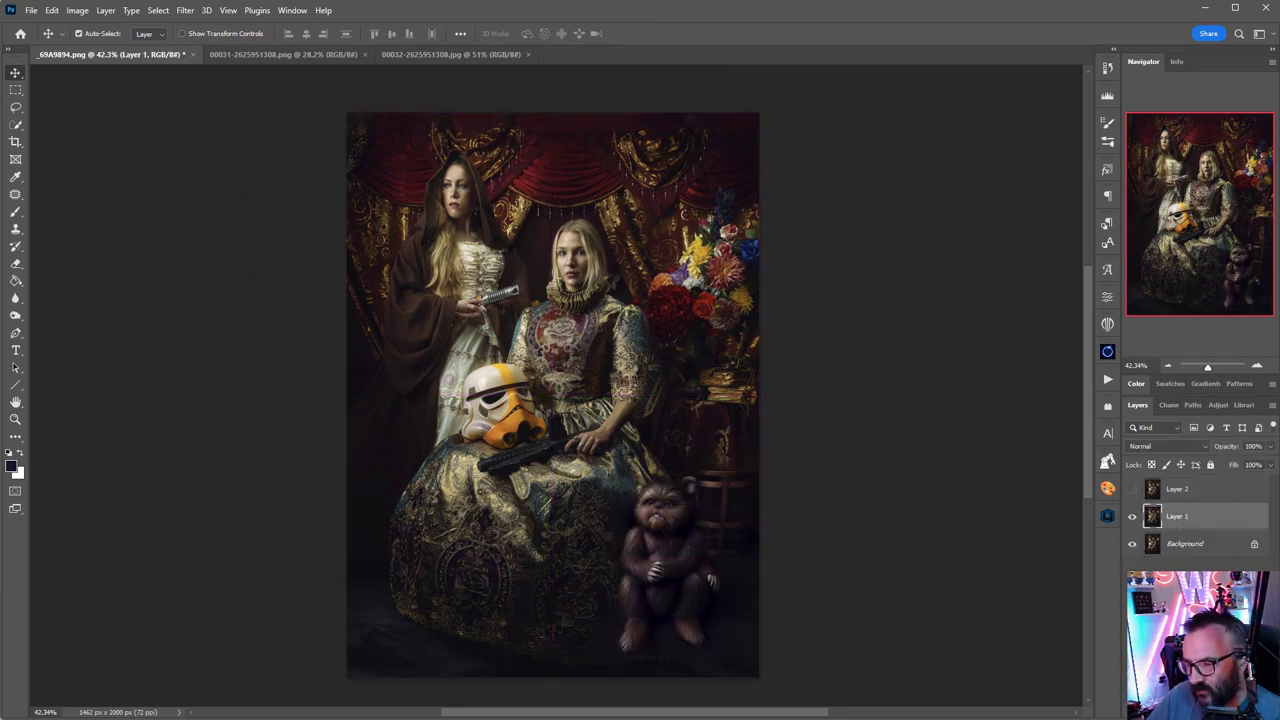
left_click(1194, 705, "alt")
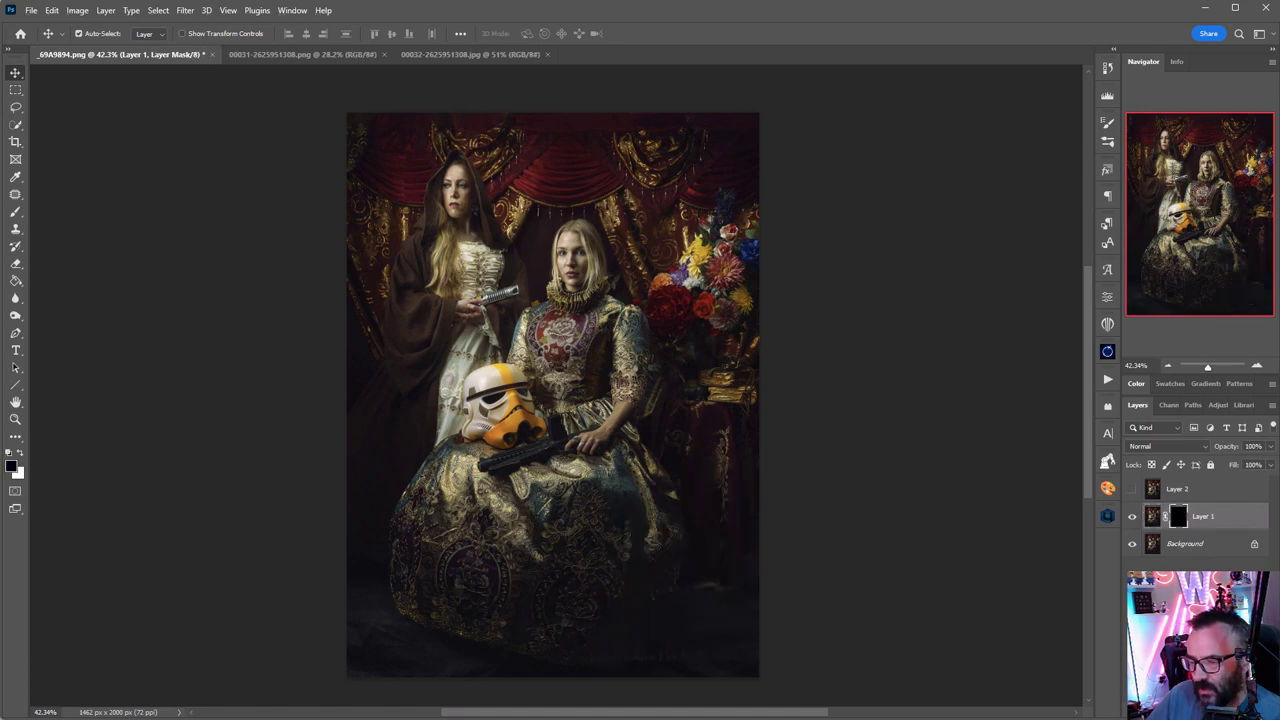
- Paint white on Layer 1's mask with an enlarged soft round brush at 10% opacity to reveal the ewok beside the dress
left_click(15, 213)
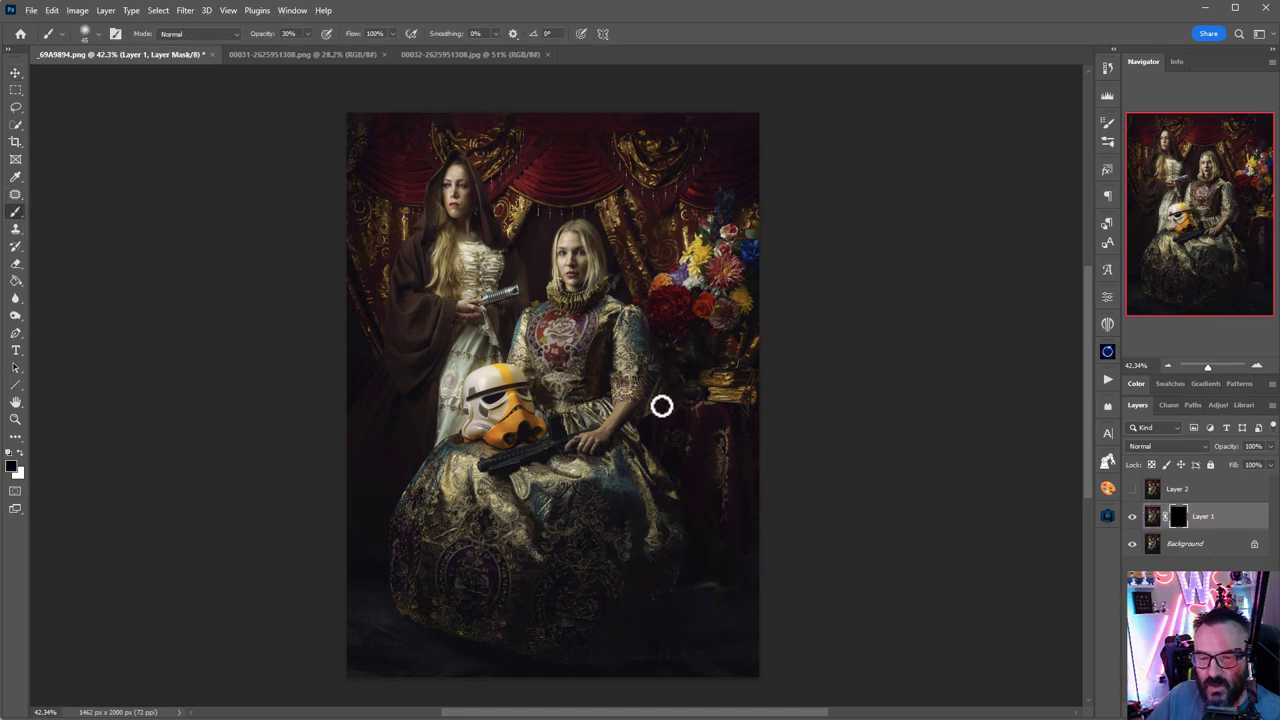
right_click(624, 465)
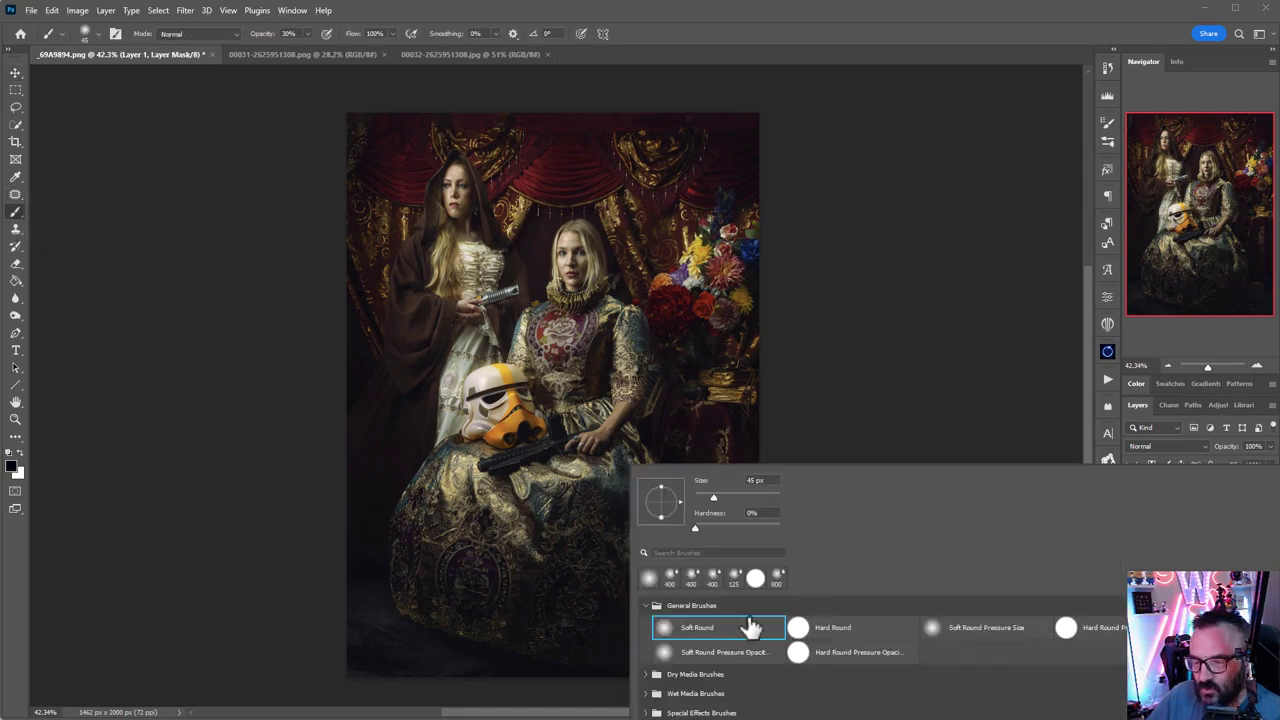
left_click(918, 283)
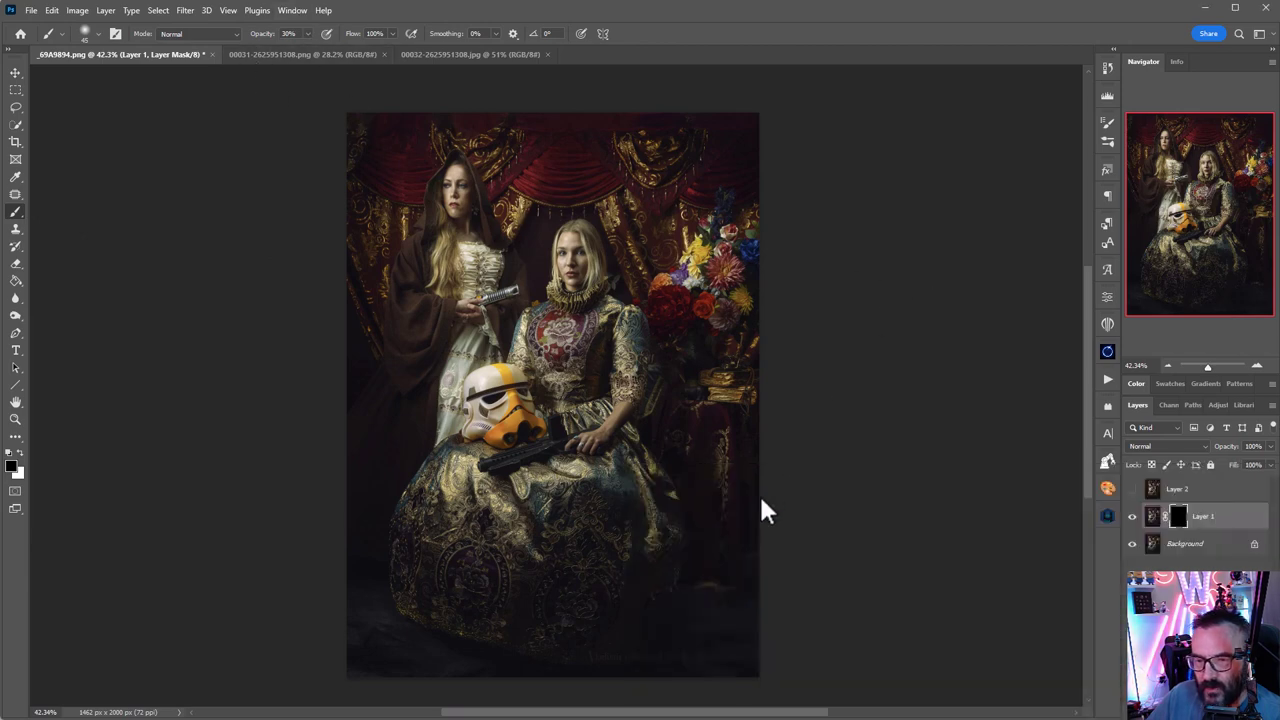
key("bracketright")
key("bracketright")
key("bracketright")
left_click(728, 590)
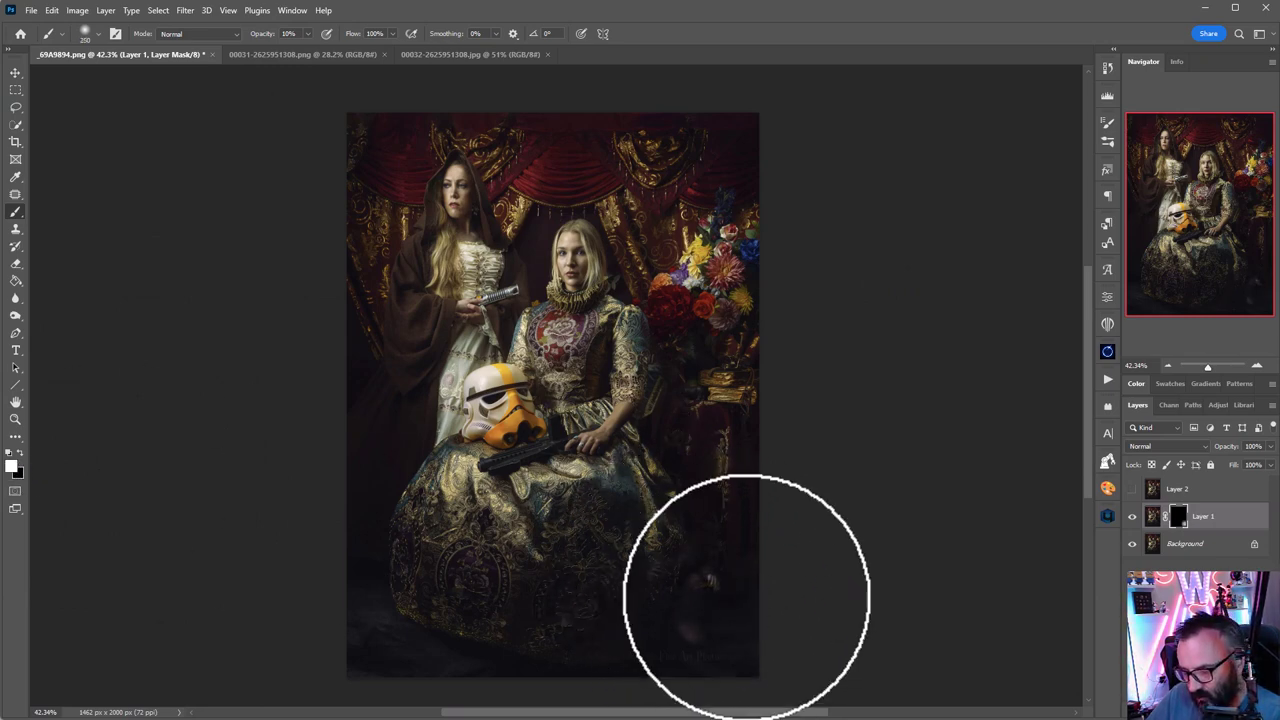
mouse_move(690, 517)
left_mouse_down()
mouse_move(648, 540)
mouse_move(701, 514)
mouse_move(647, 577)
mouse_move(633, 621)
mouse_move(689, 546)
mouse_move(688, 515)
mouse_move(666, 508)
mouse_move(686, 482)
mouse_move(655, 496)
mouse_move(688, 502)
mouse_move(670, 471)
mouse_move(665, 483)
mouse_move(699, 497)
mouse_move(700, 530)
left_mouse_up()
mouse_move(714, 574)
left_mouse_down()
mouse_move(637, 528)
mouse_move(654, 509)
mouse_move(599, 567)
mouse_move(647, 549)
mouse_move(611, 575)
left_mouse_up()
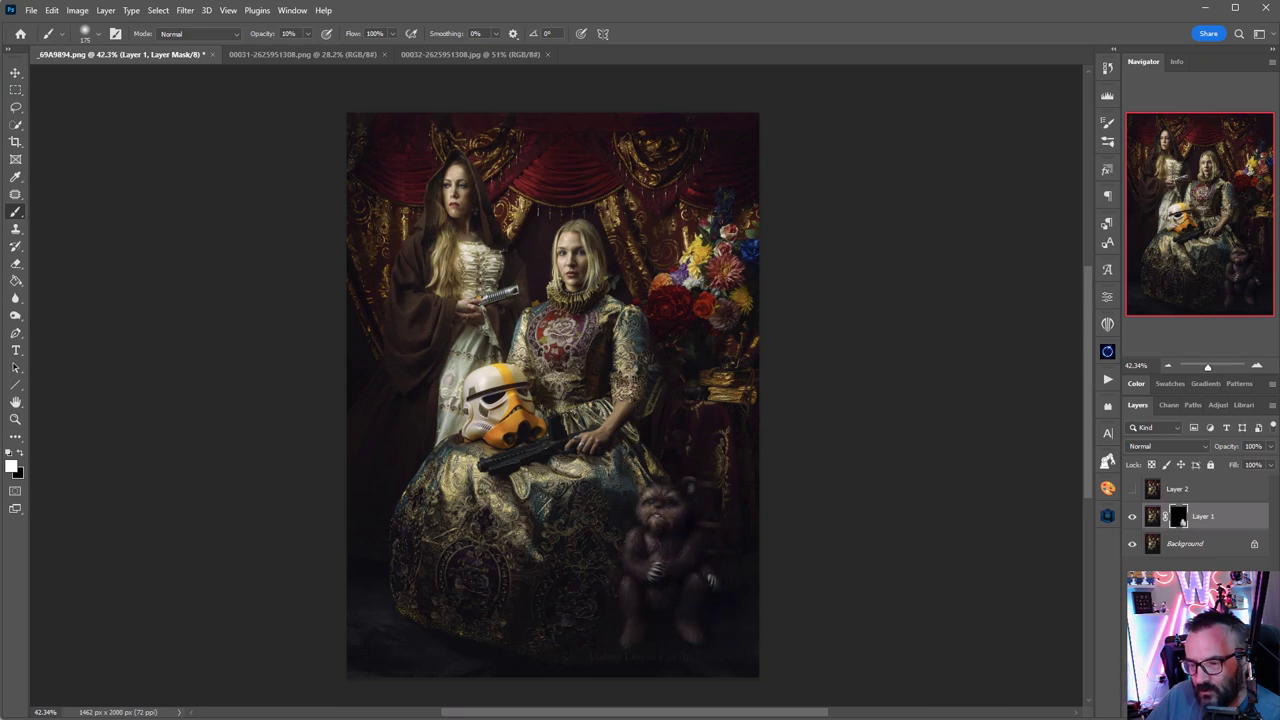
- Show Layer 2 and give it a black layer mask that conceals the emblem image
left_click(1132, 488)
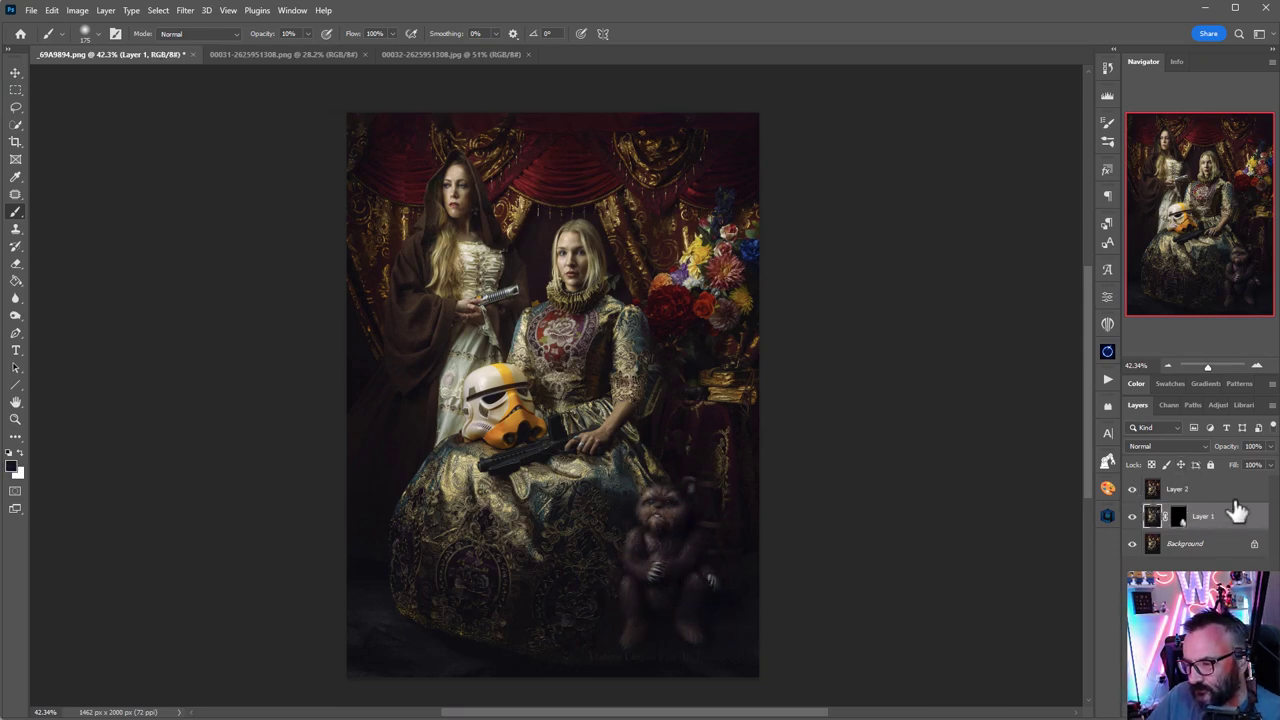
left_click(1218, 492)
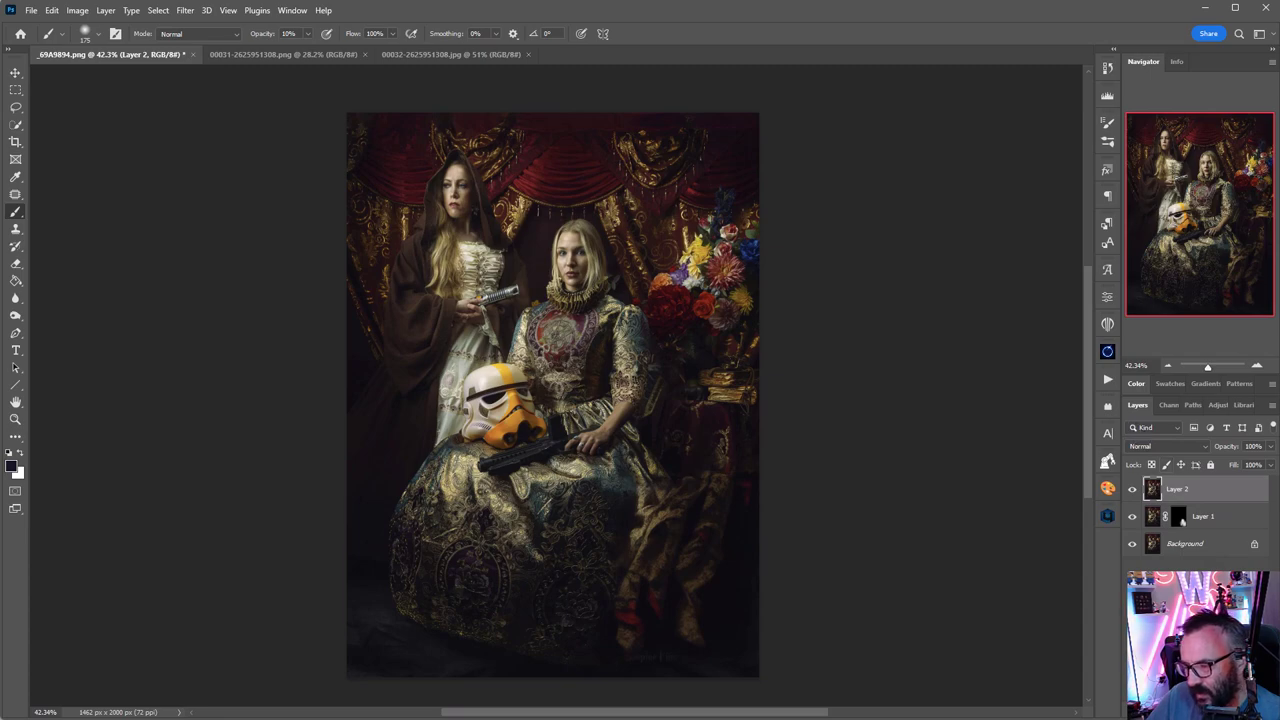
key("ctrl+i")
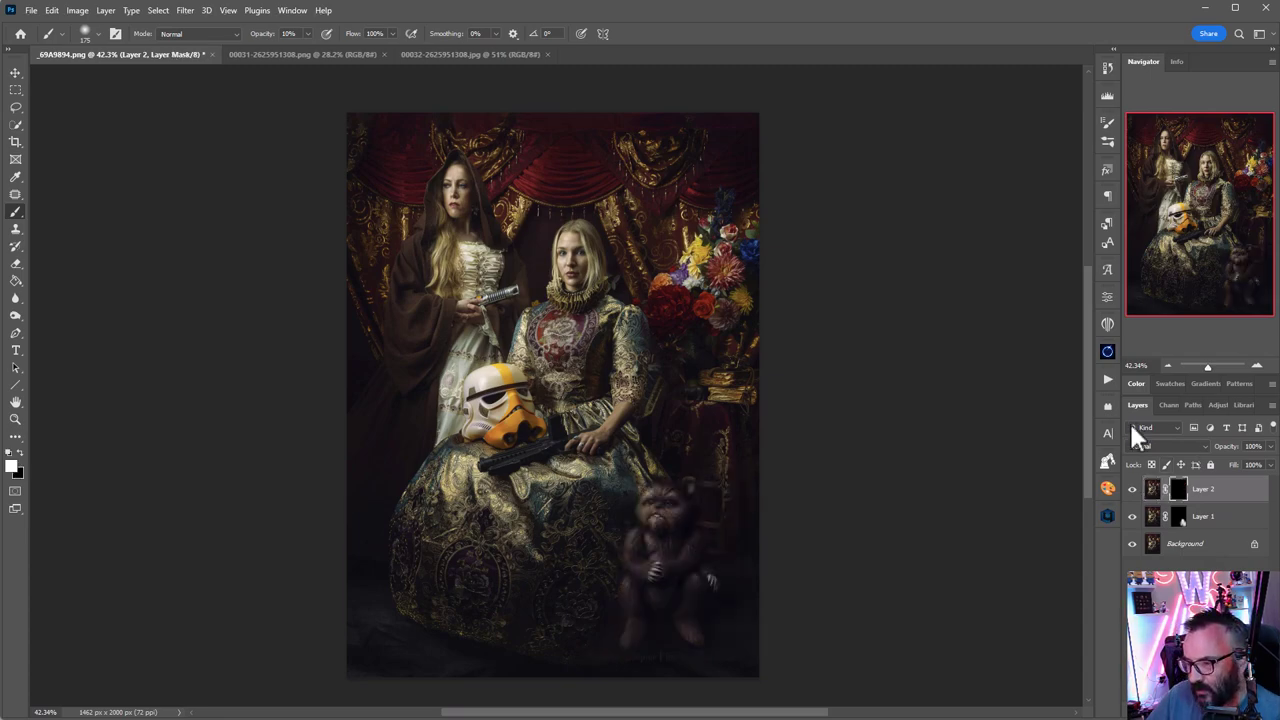
- Paint white on Layer 2's mask with a 90 px brush at 30% opacity to reveal the embroidered emblem on the bodice
scroll(575, 330, "up", 6)
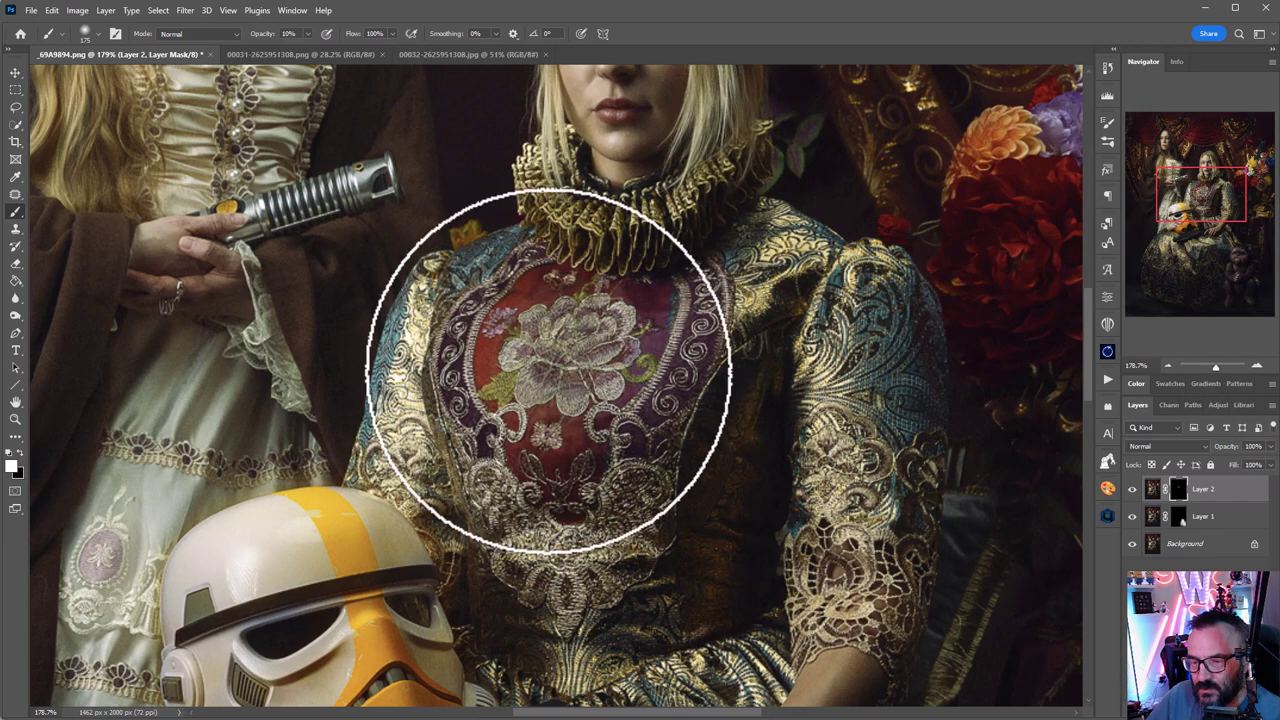
key("bracketleft")
key("bracketleft")
key("bracketleft")
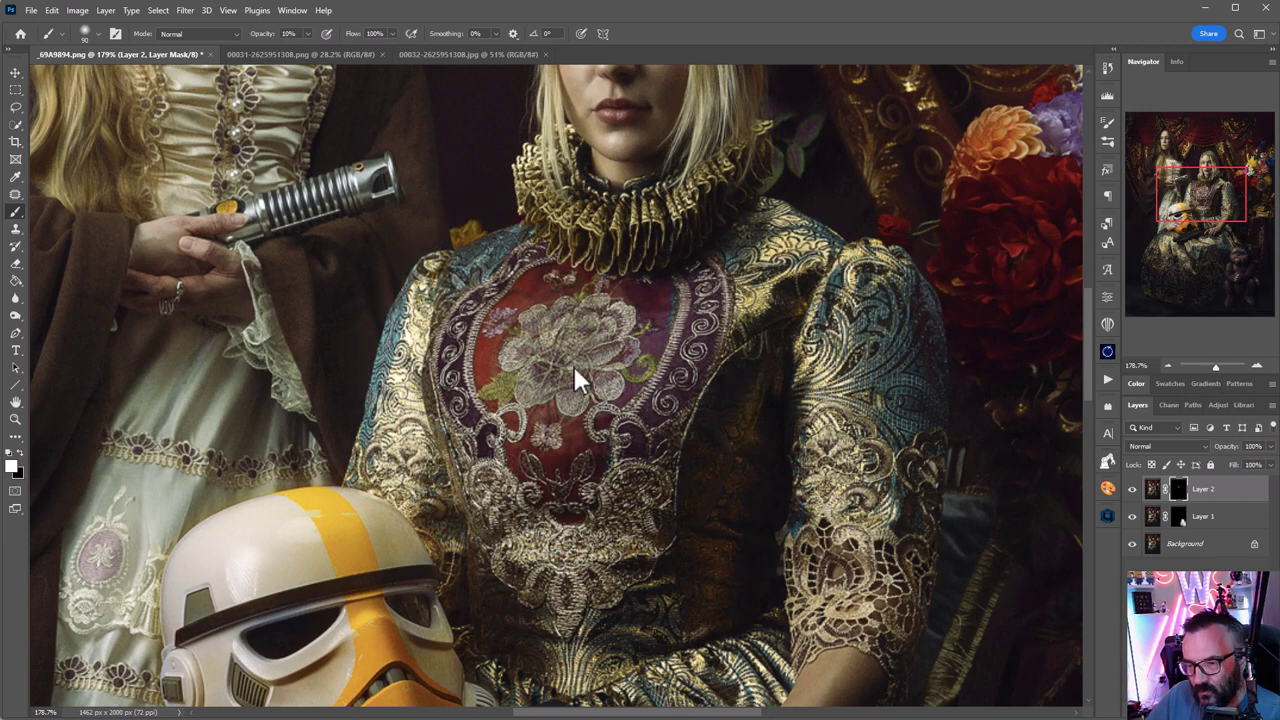
key("3")
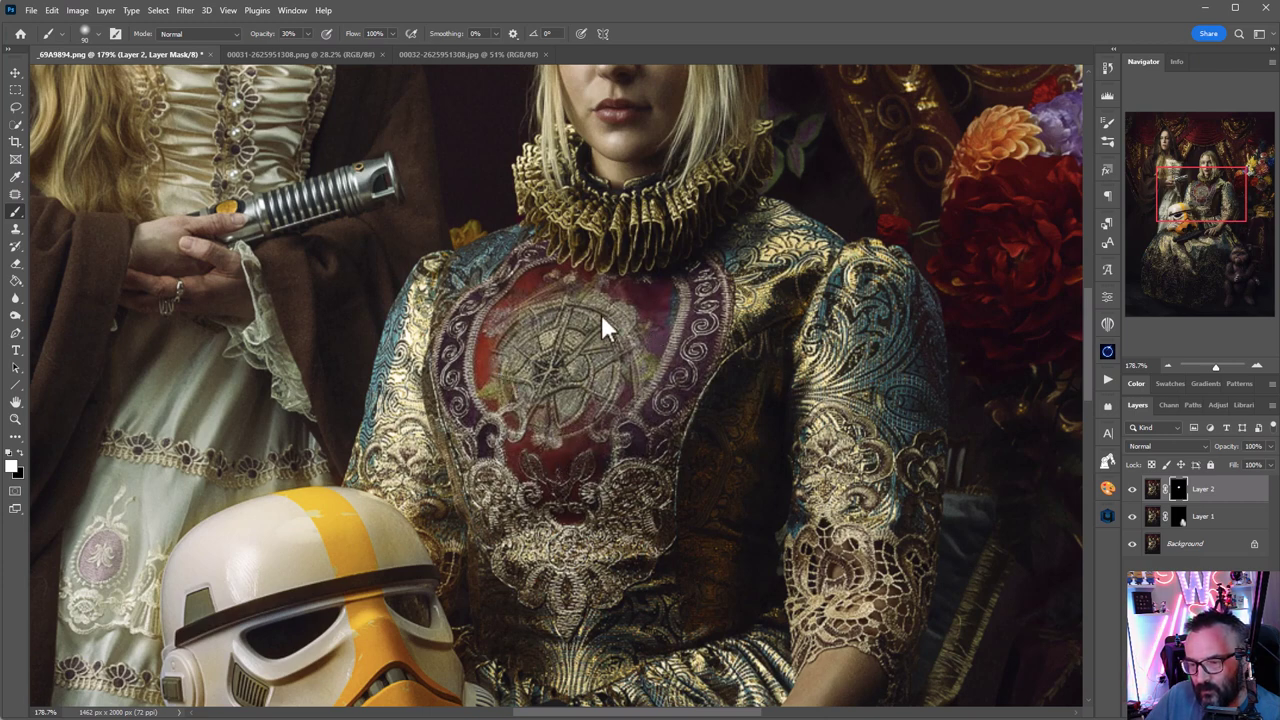
- Examine the blended chest emblem up close and the whole composite with the ewok
scroll(620, 438, "down", 4)
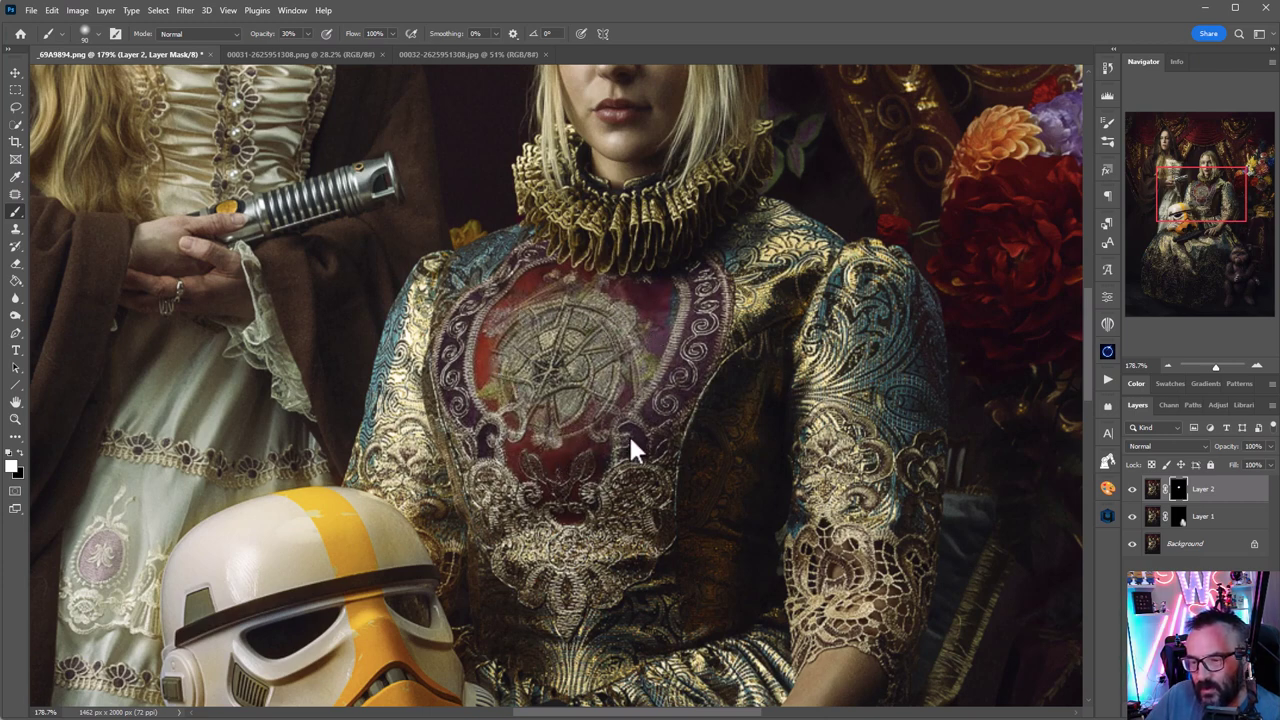
scroll(613, 443, "up", 8)
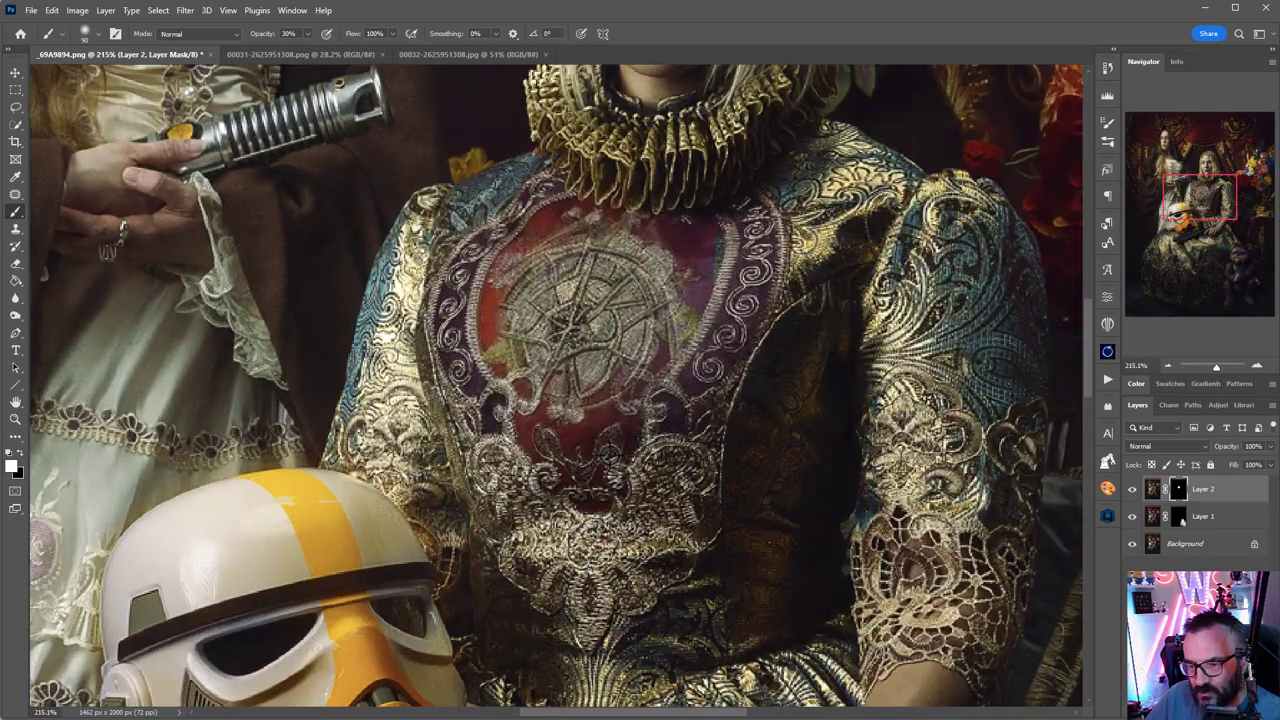
scroll(555, 318, "down", 10)
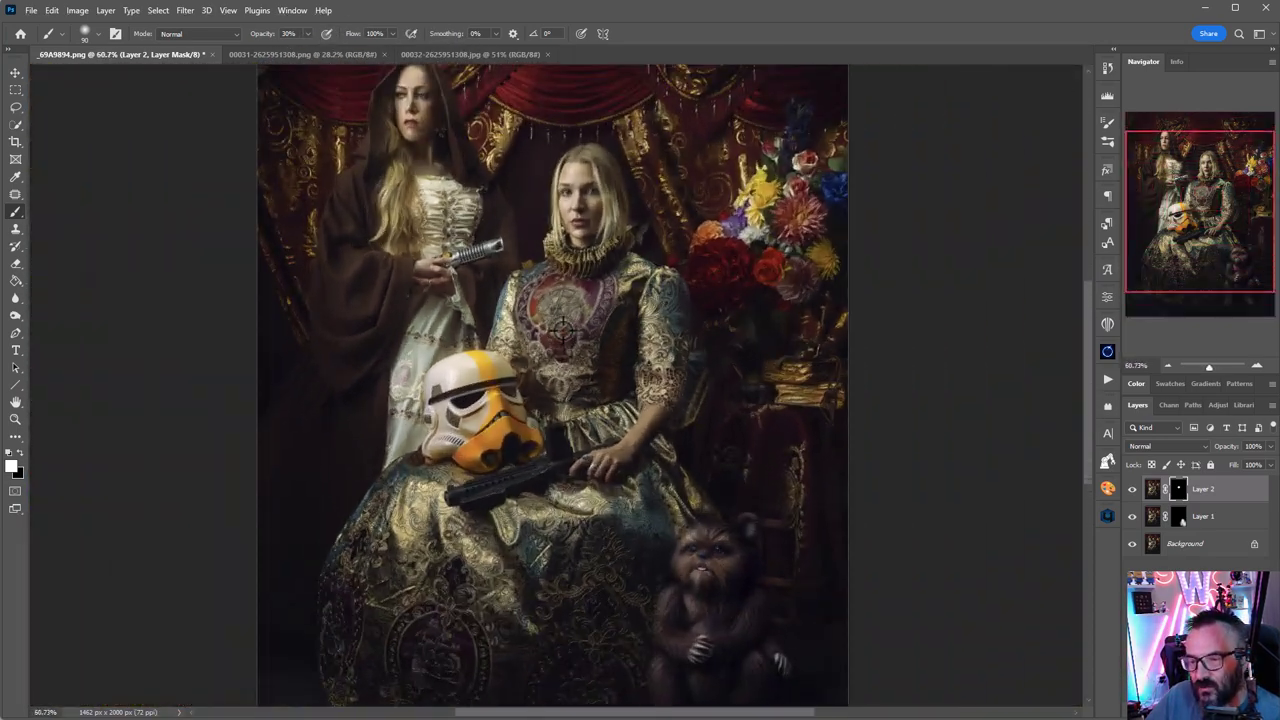
scroll(562, 330, "down", 2)
left_click_drag(580, 351, 615, 313)
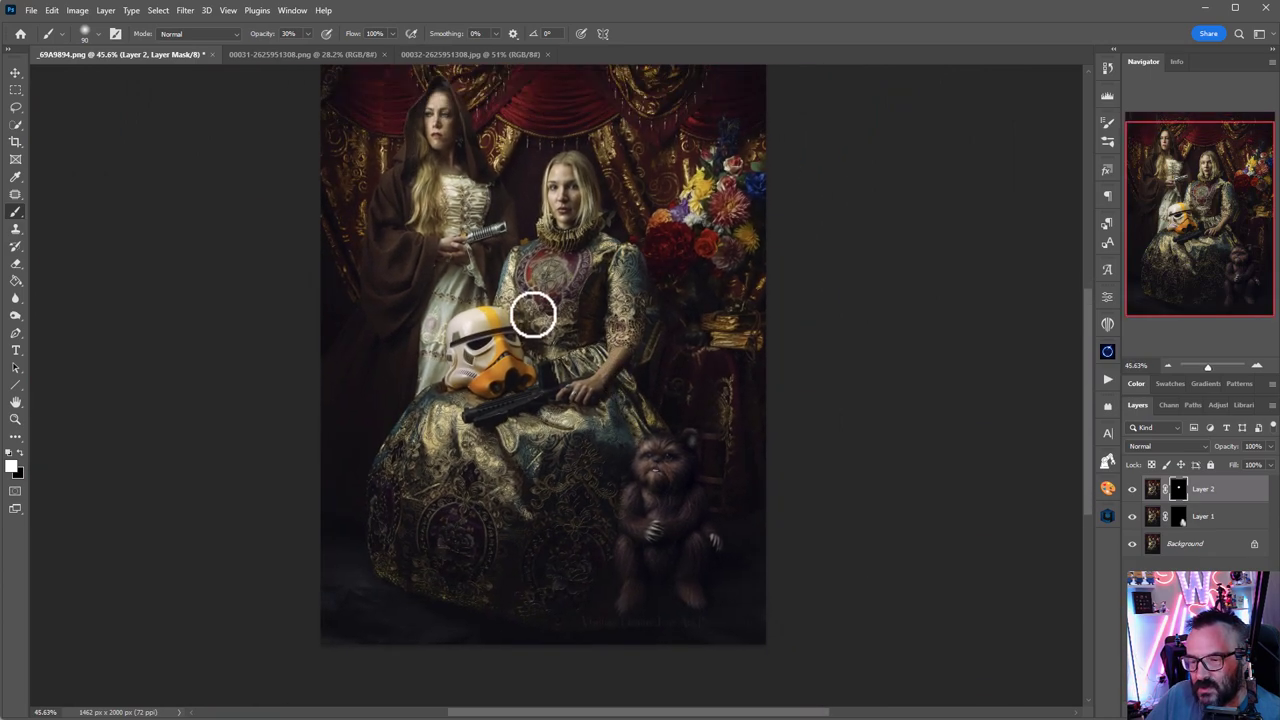
scroll(534, 314, "up", 5)
left_click_drag(537, 211, 555, 240)
scroll(596, 325, "down", 4)
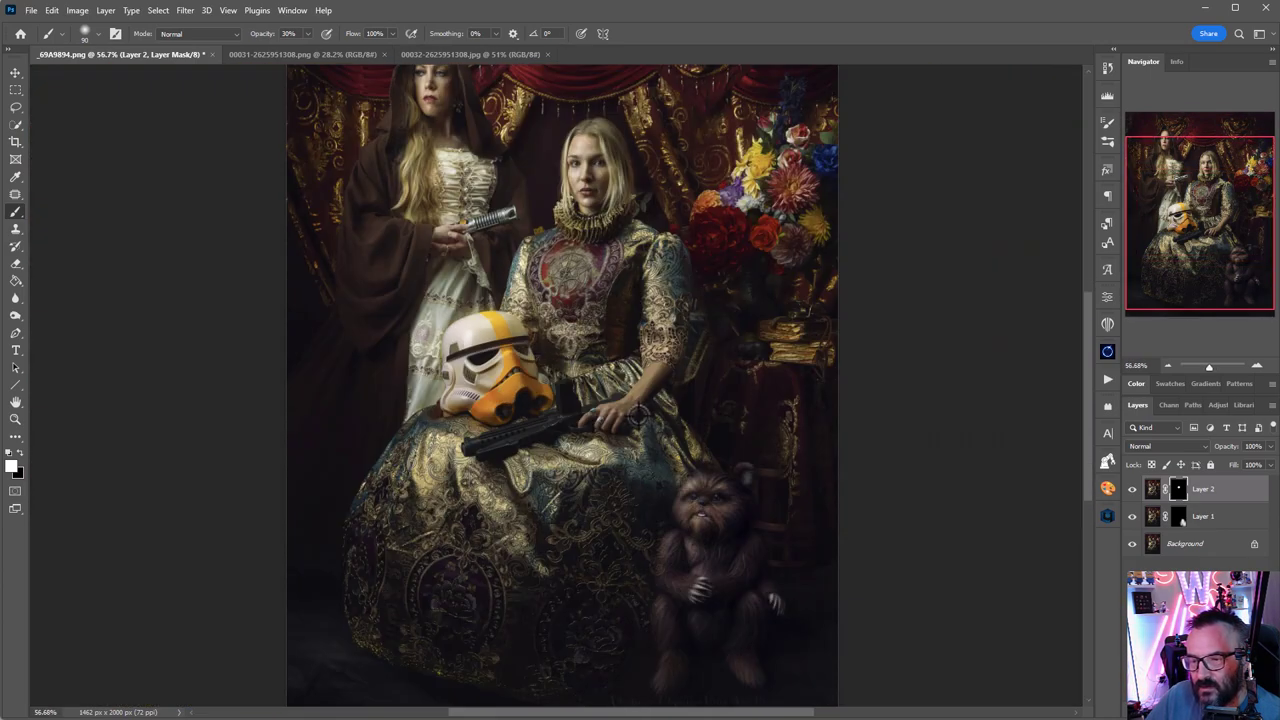
scroll(612, 365, "down", 5)
scroll(580, 405, "down", 2)
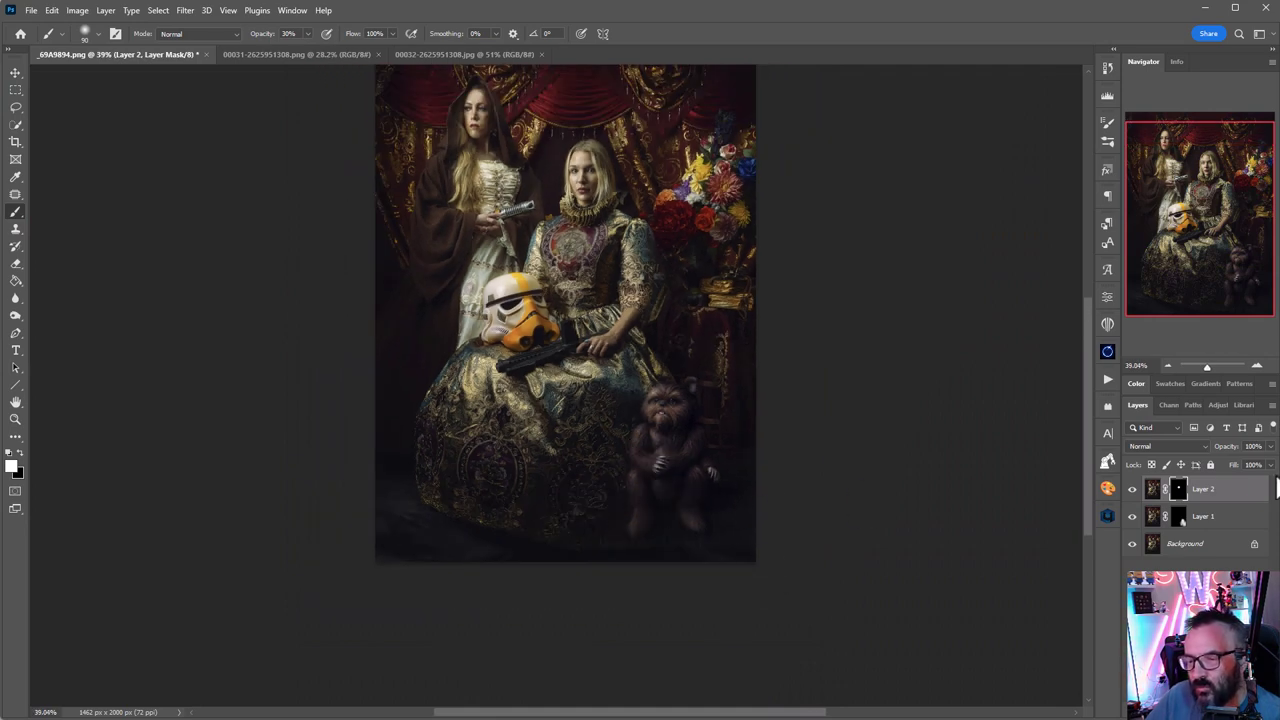
- Add a new top layer, fill it with 50% gray, and set its blend mode to Soft Light
key("ctrl+shift+alt+e")
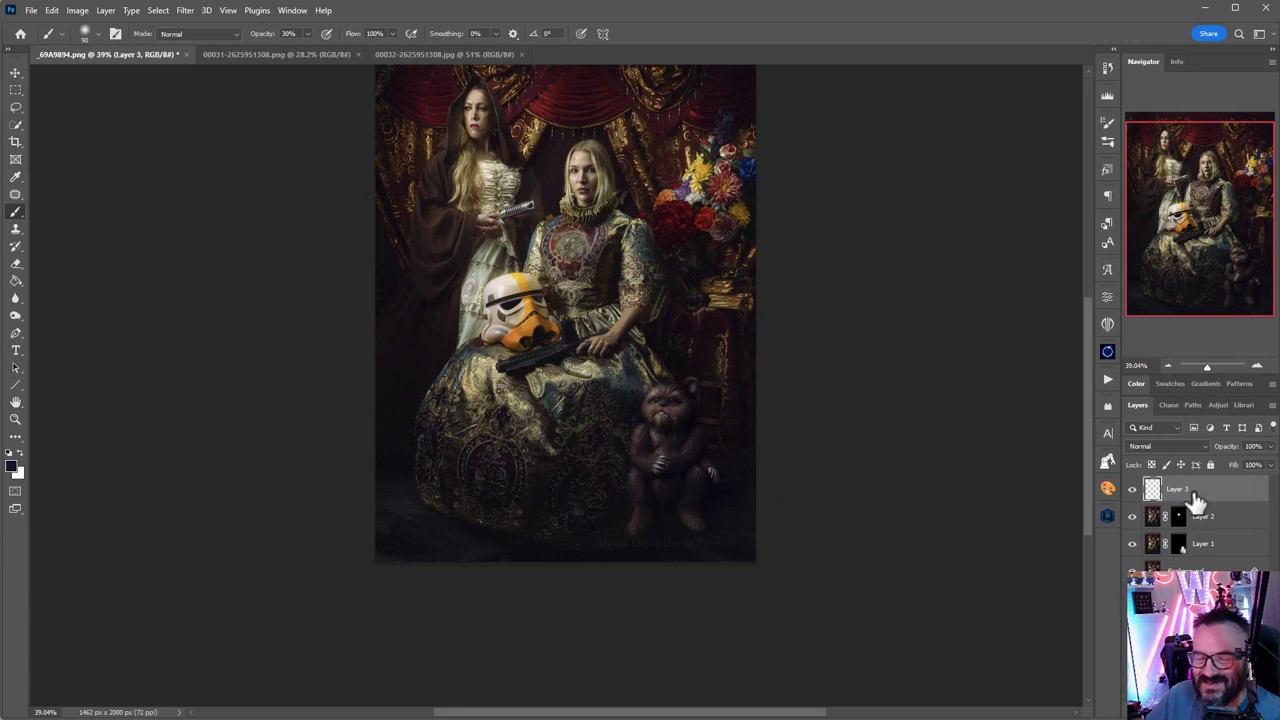
key("shift+F5")
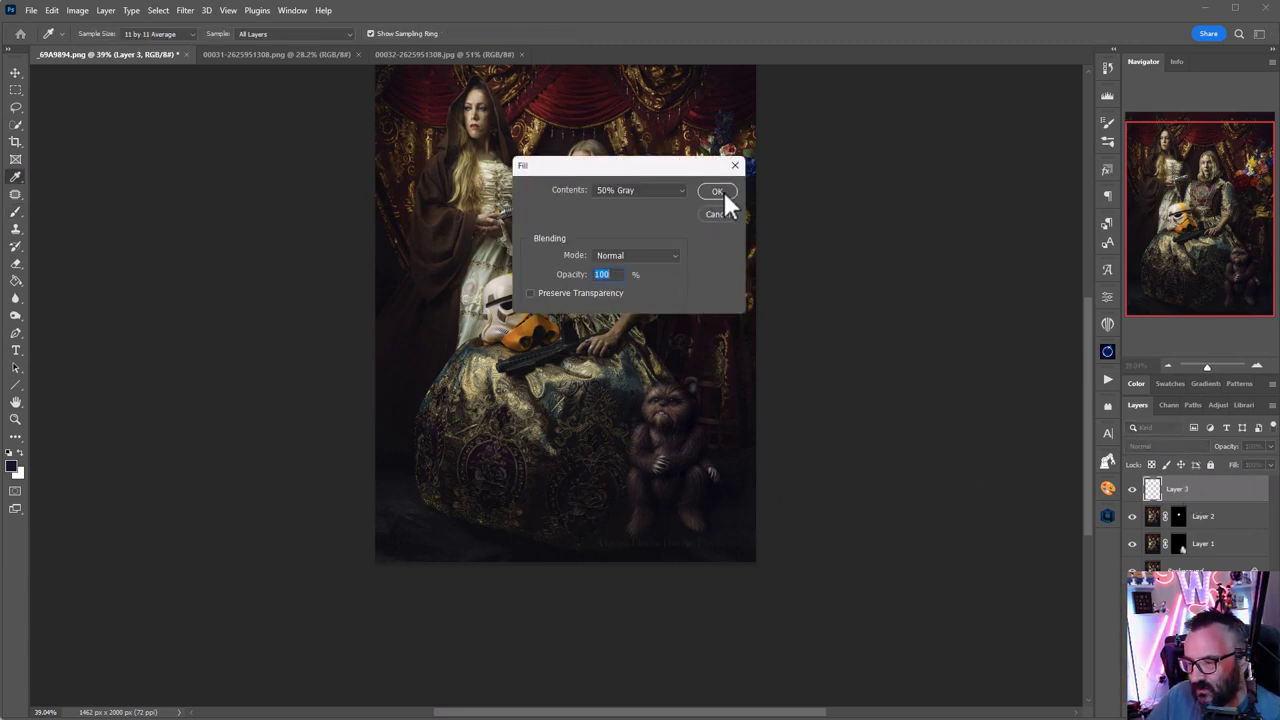
key("Return")
left_click(1191, 448)
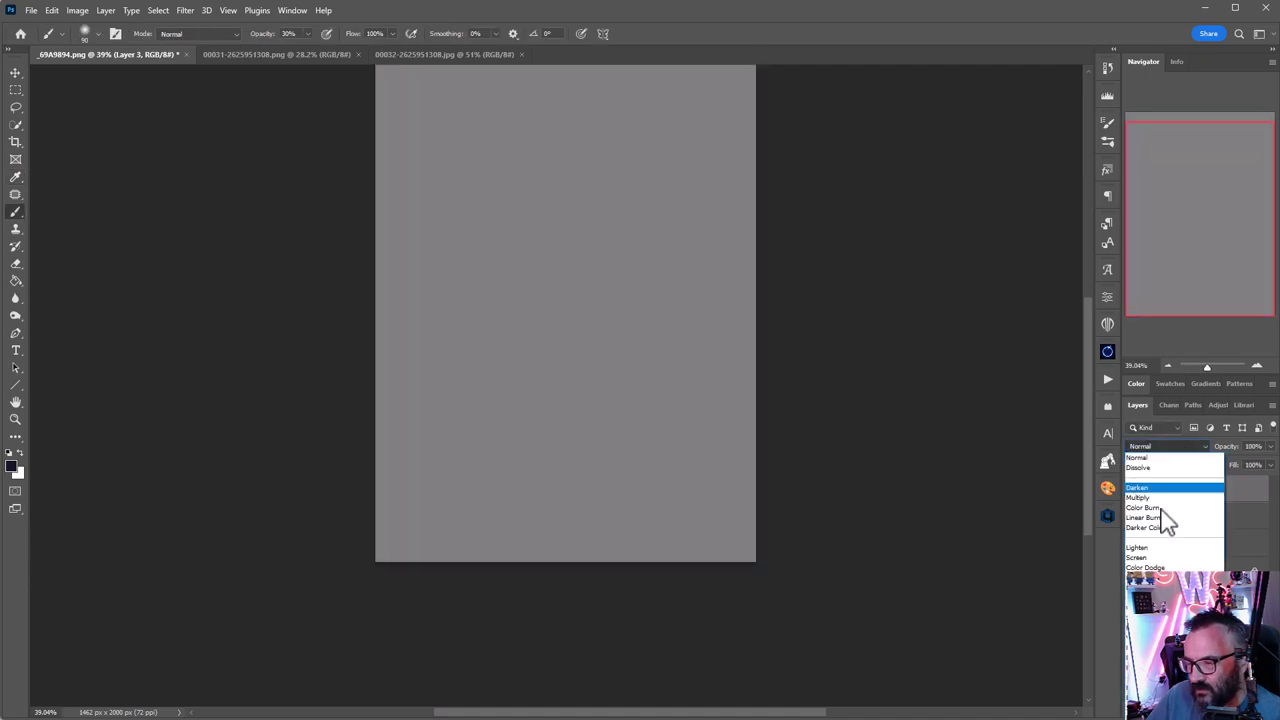
left_click(1145, 617)
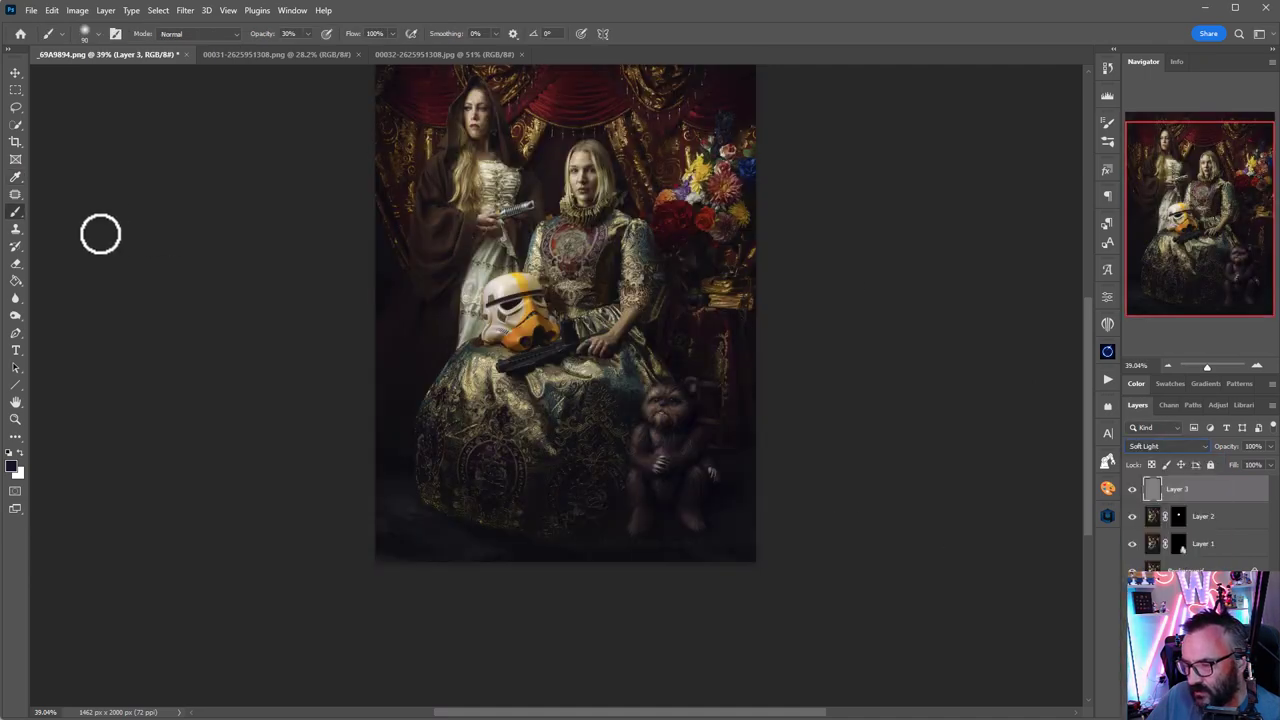
- Darken the ewok and the floor around it on the gray Soft Light layer using a 300 px black brush at 10% opacity
key("Caps_Lock")
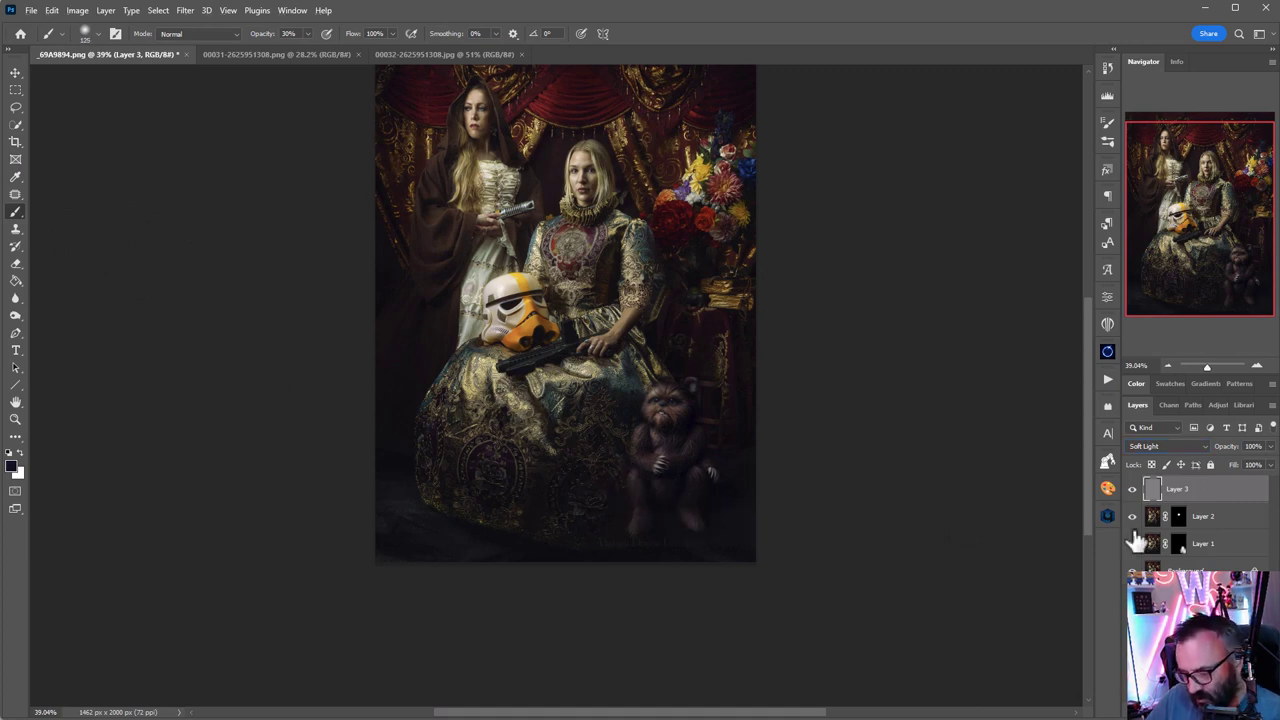
key("bracketright")
key("bracketright")
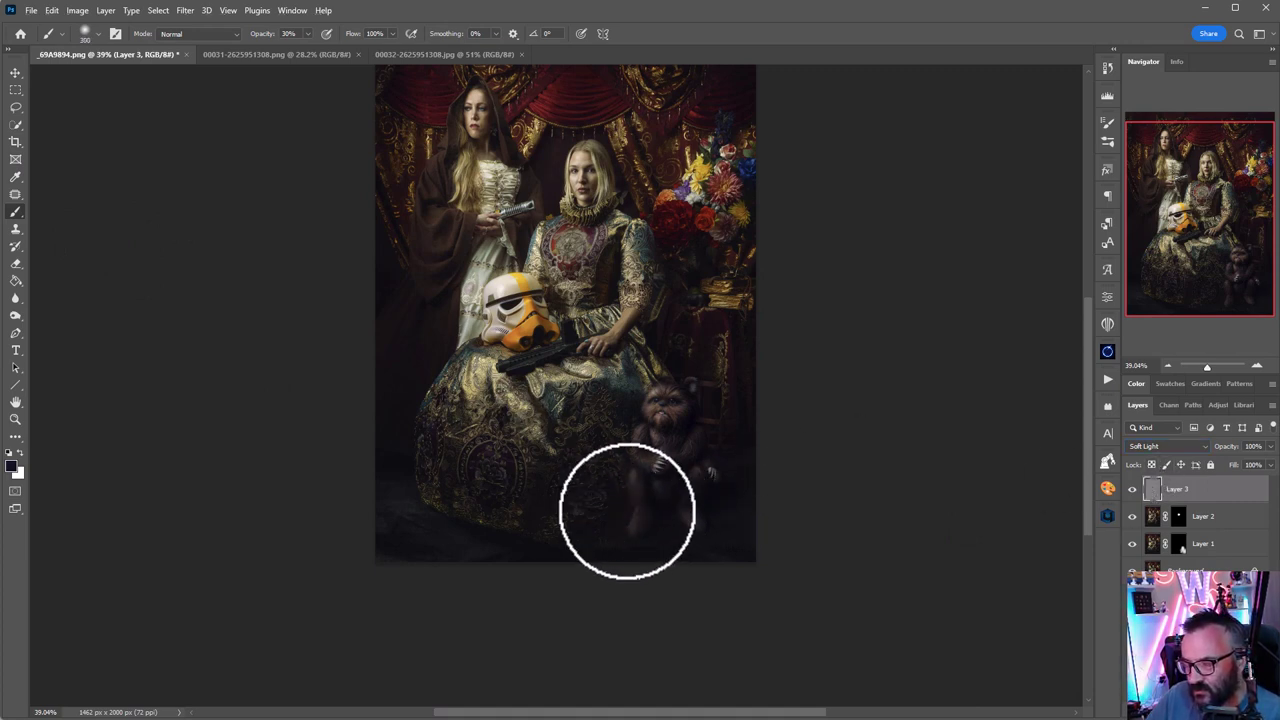
key("1")
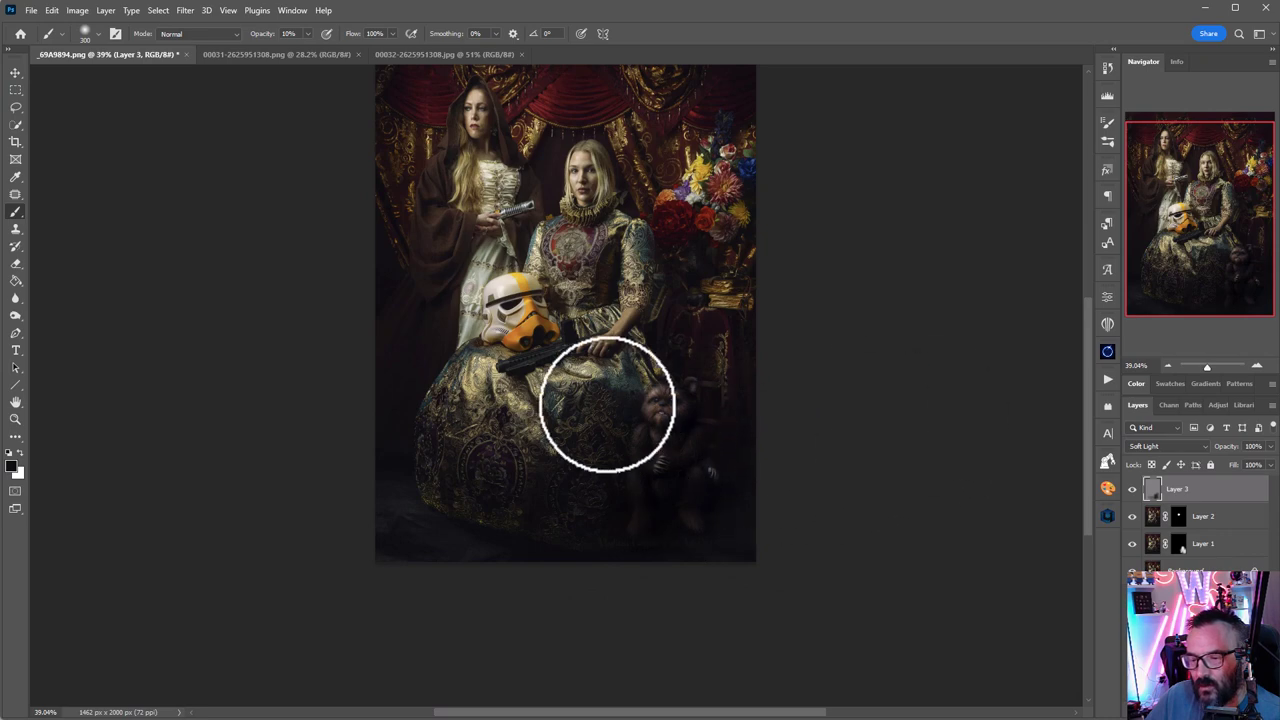
scroll(573, 388, "down", 5)
scroll(573, 388, "up", 1)
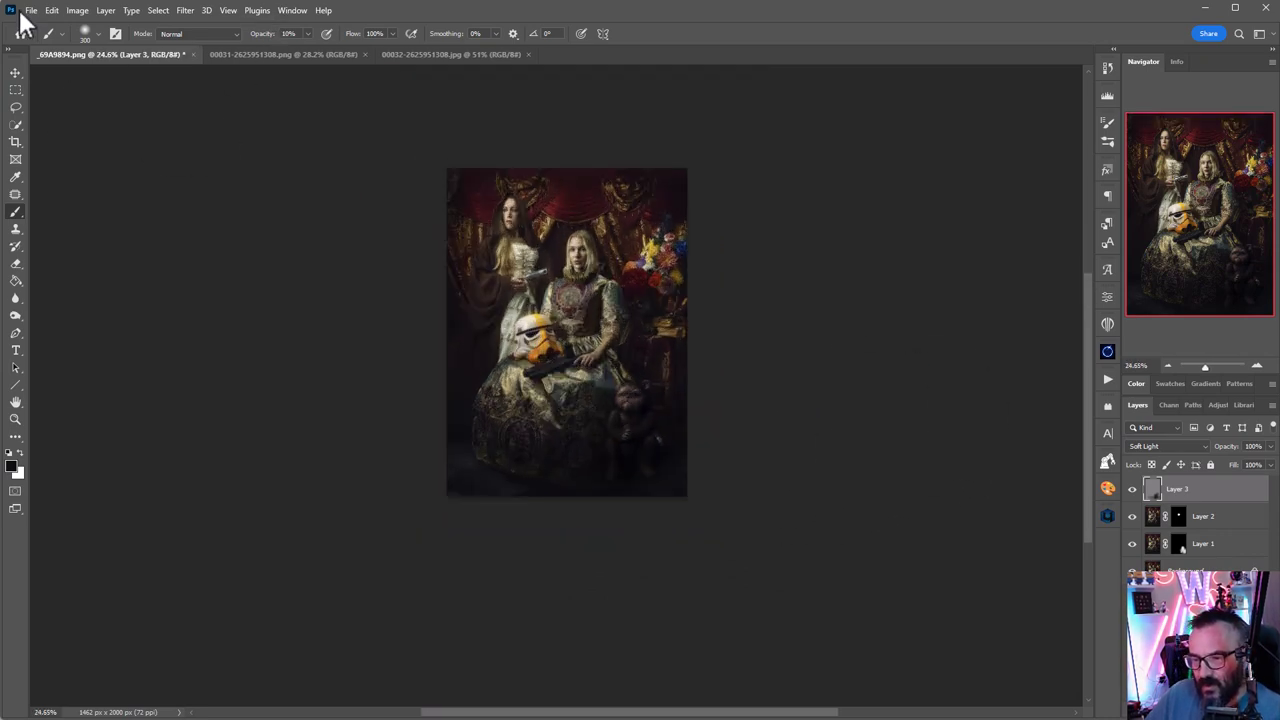
- Group Layer 3, Layer 2 and Layer 1 together above the Background
left_click(15, 74)
scroll(573, 355, "up", 3)
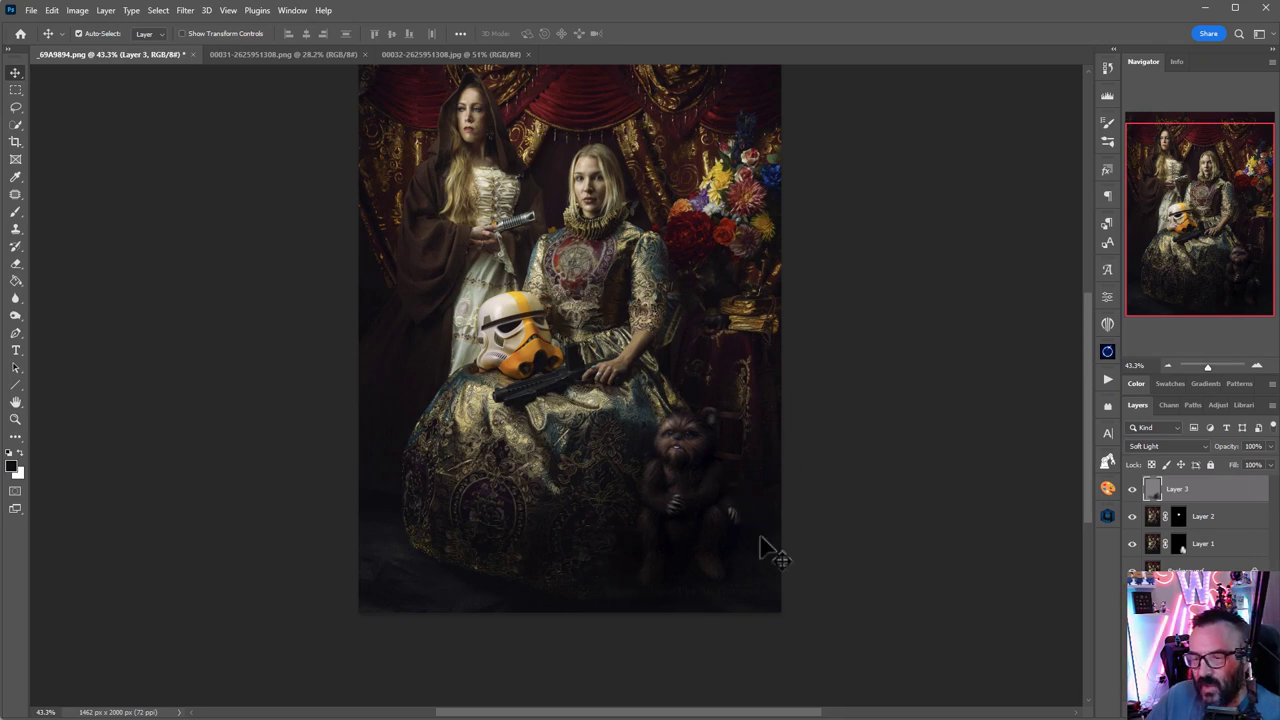
left_click(1230, 548, "shift")
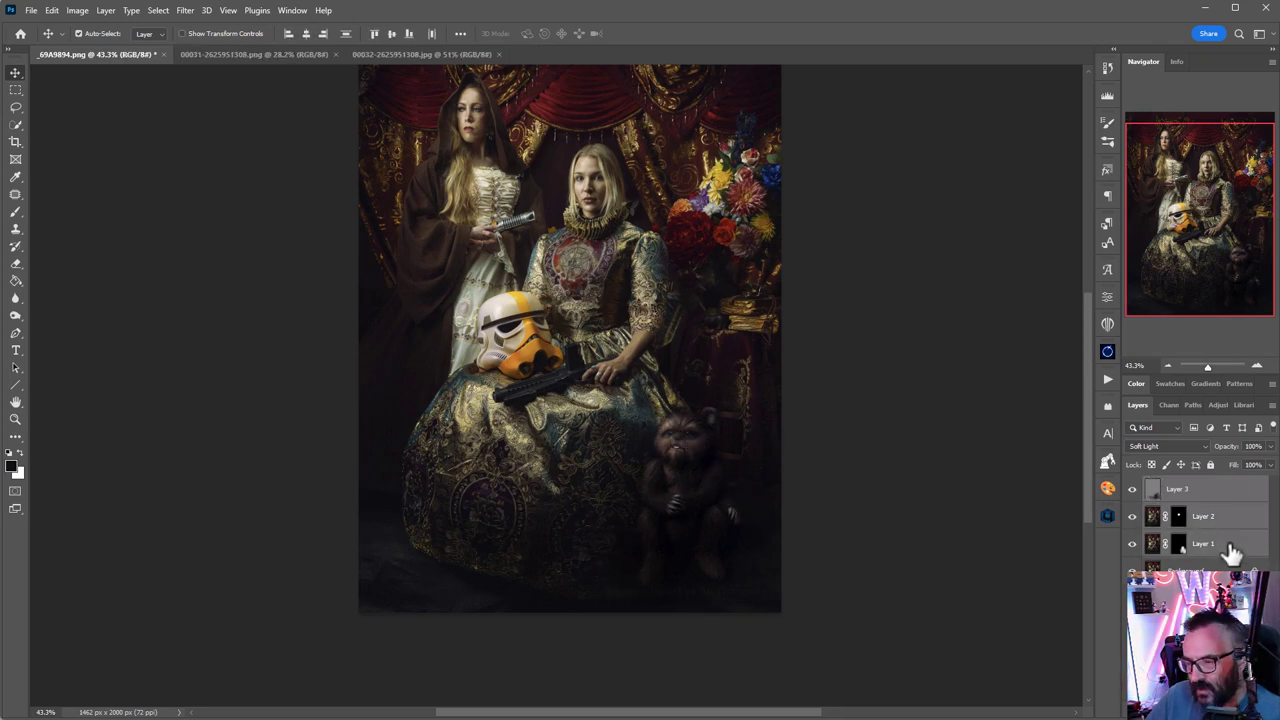
key("ctrl+g")
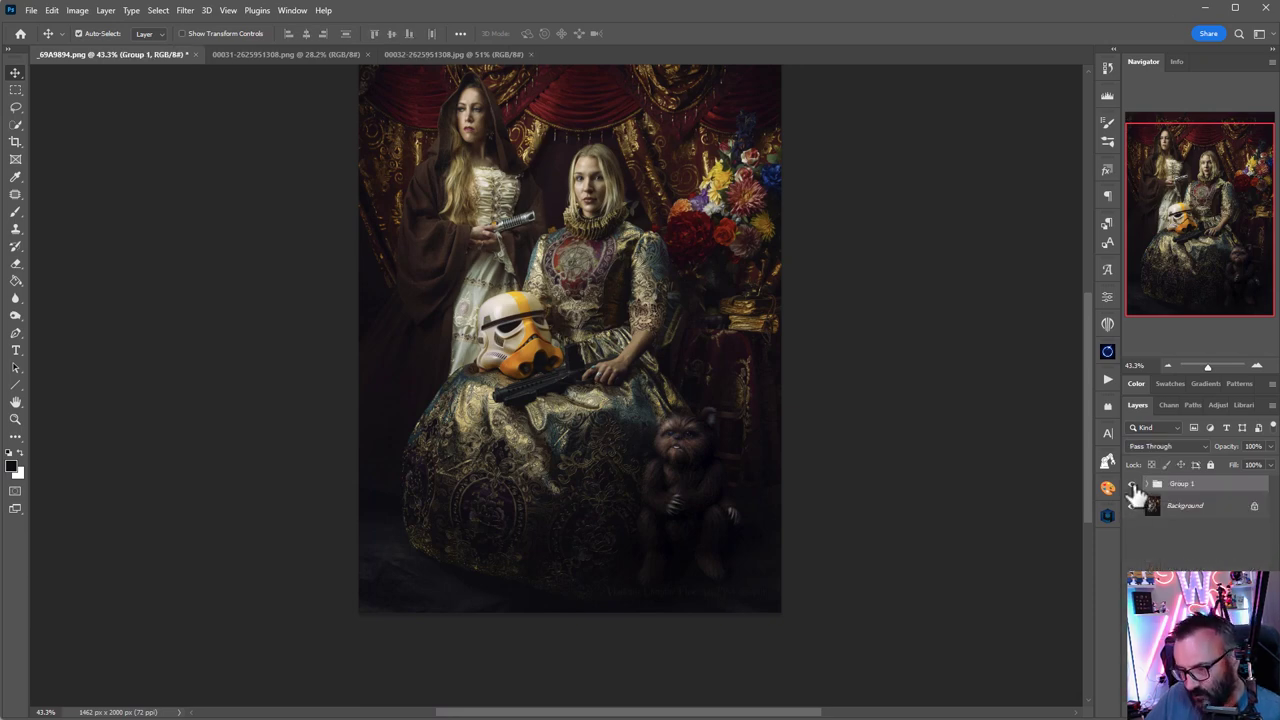
- Compare the portrait before and after the compositing by toggling the layer group's visibility twice
left_click(1132, 483)
left_click(1132, 483)
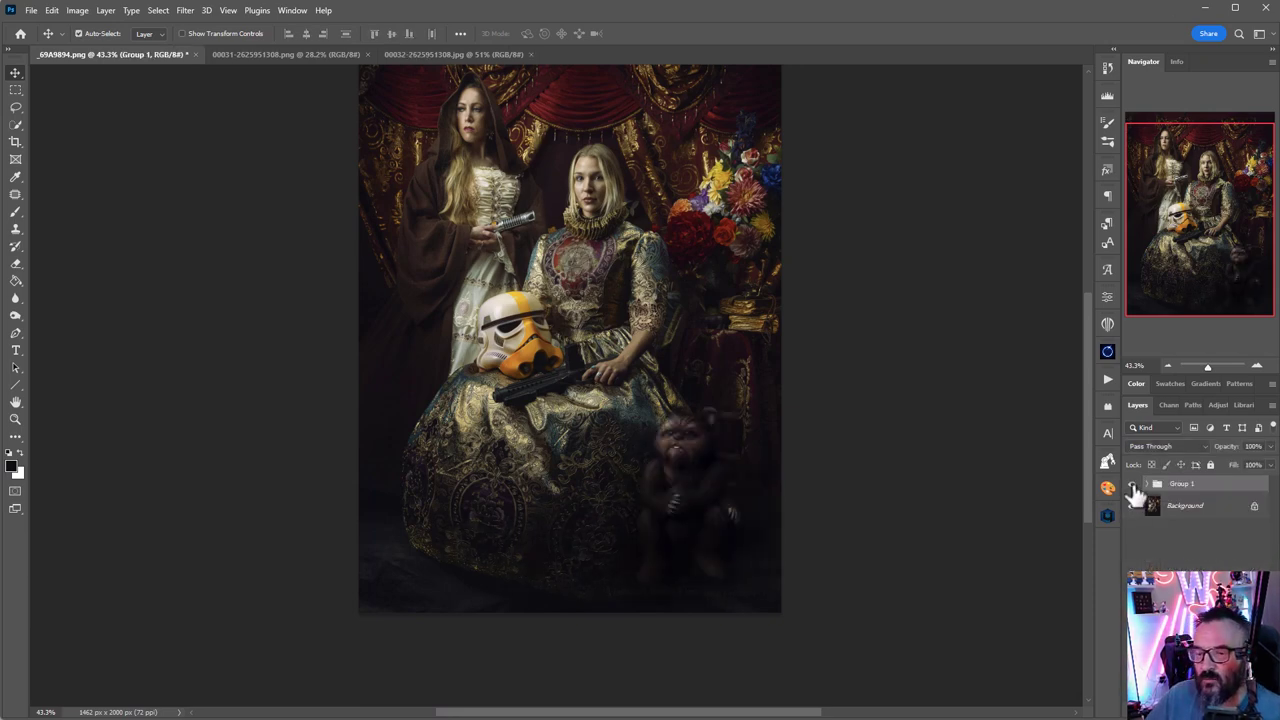
left_click(1132, 483)
left_click(1132, 483)
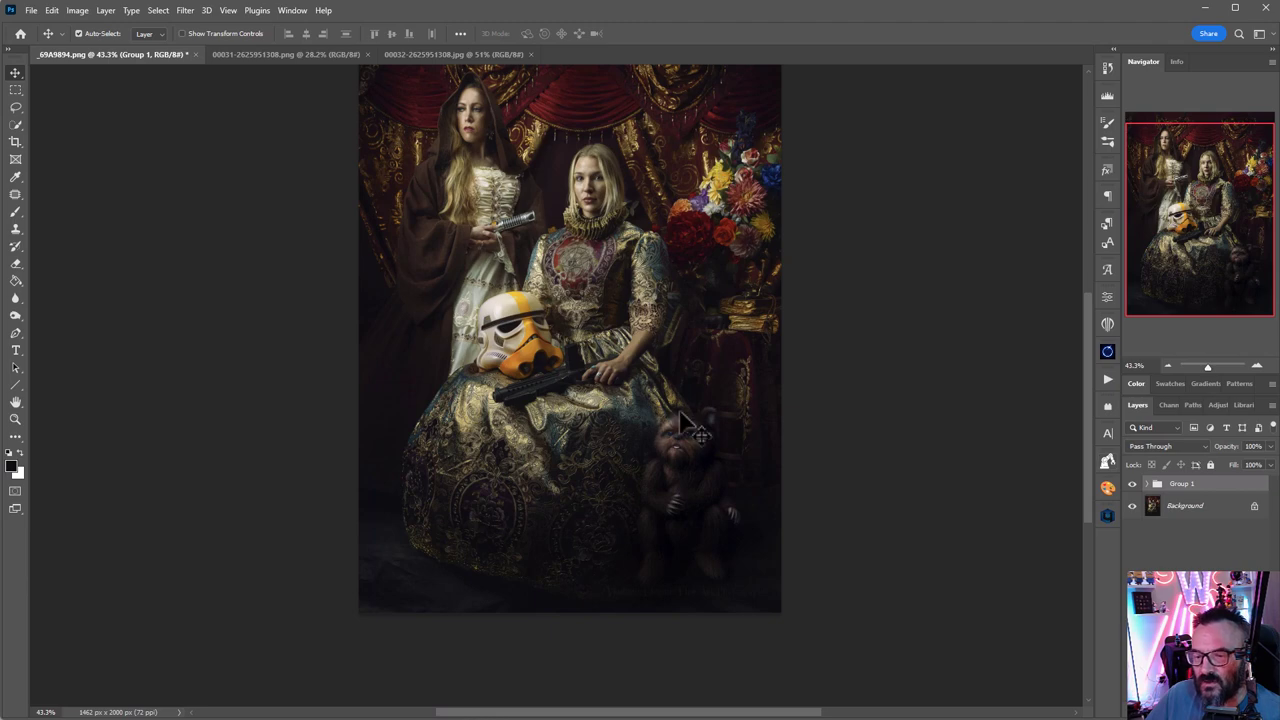